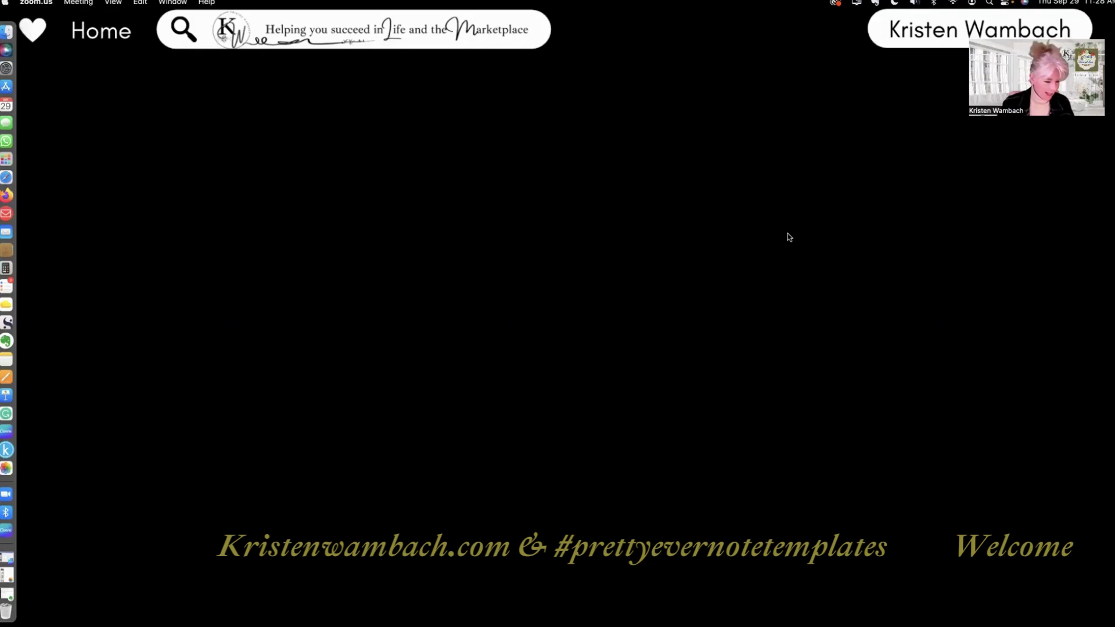
Switch to Evernote, widen its window and look over the How to Make & Move Tables note.
left_click(6, 593)
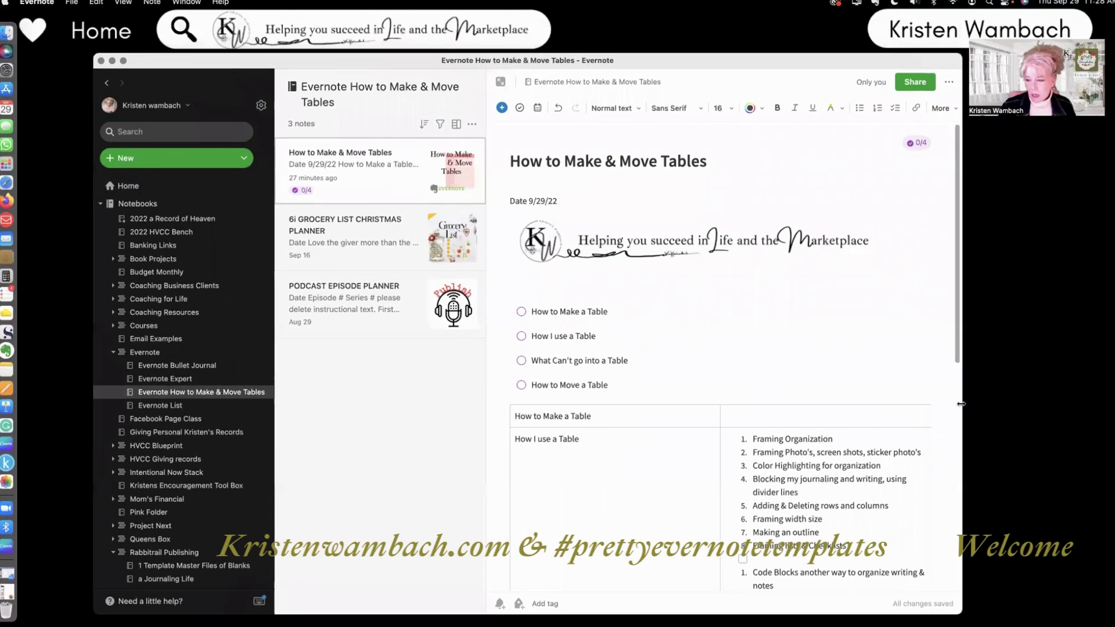
left_click_drag(961, 403, 1111, 403)
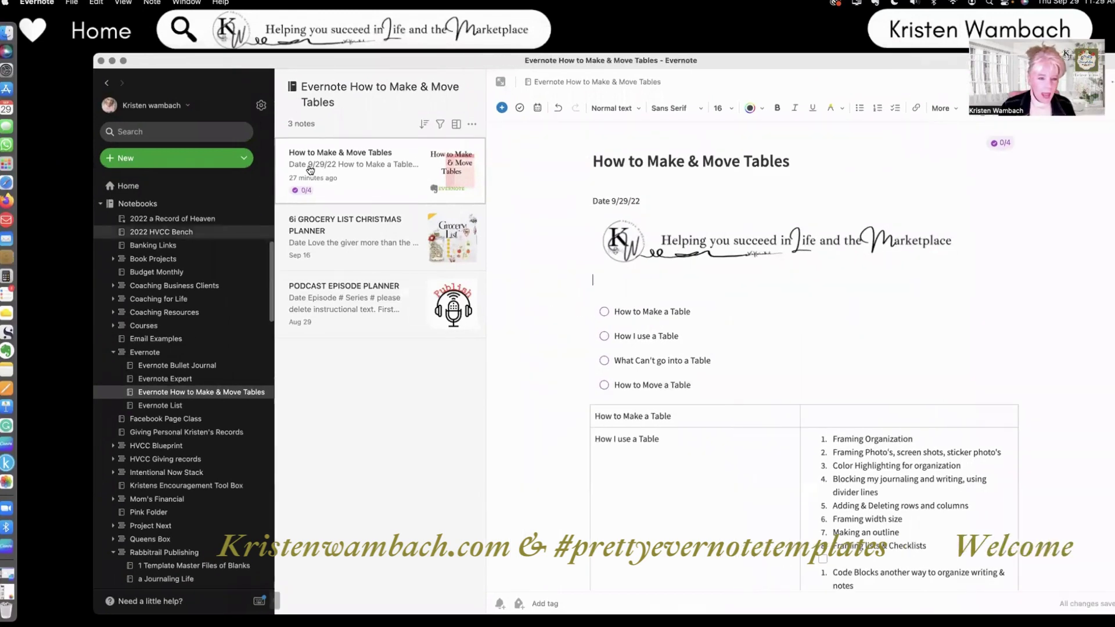
left_click(500, 81)
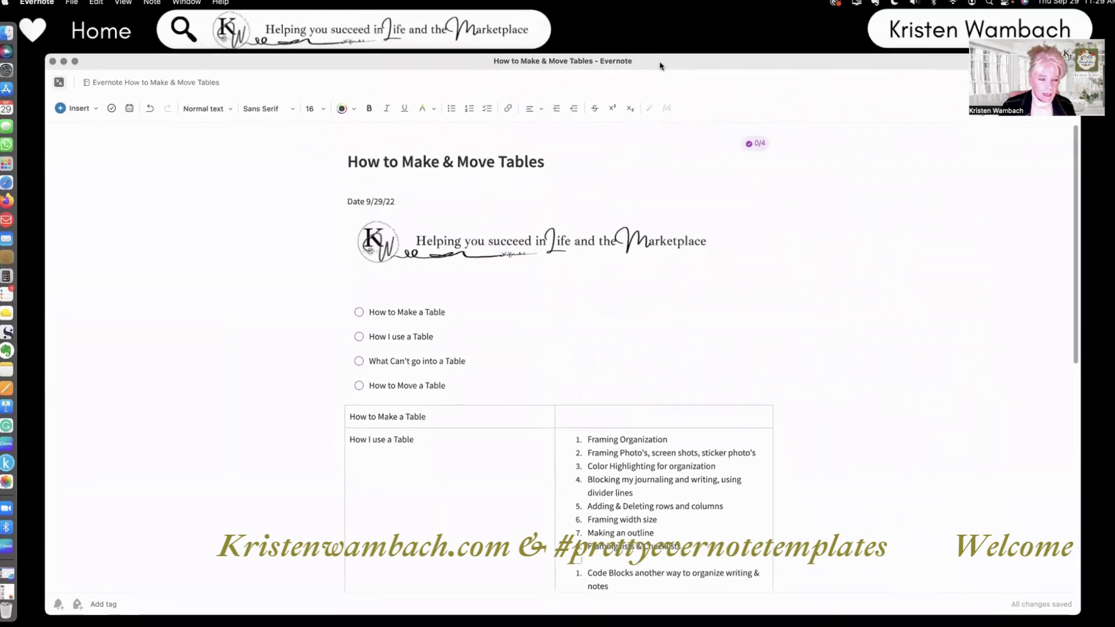
left_click(54, 85)
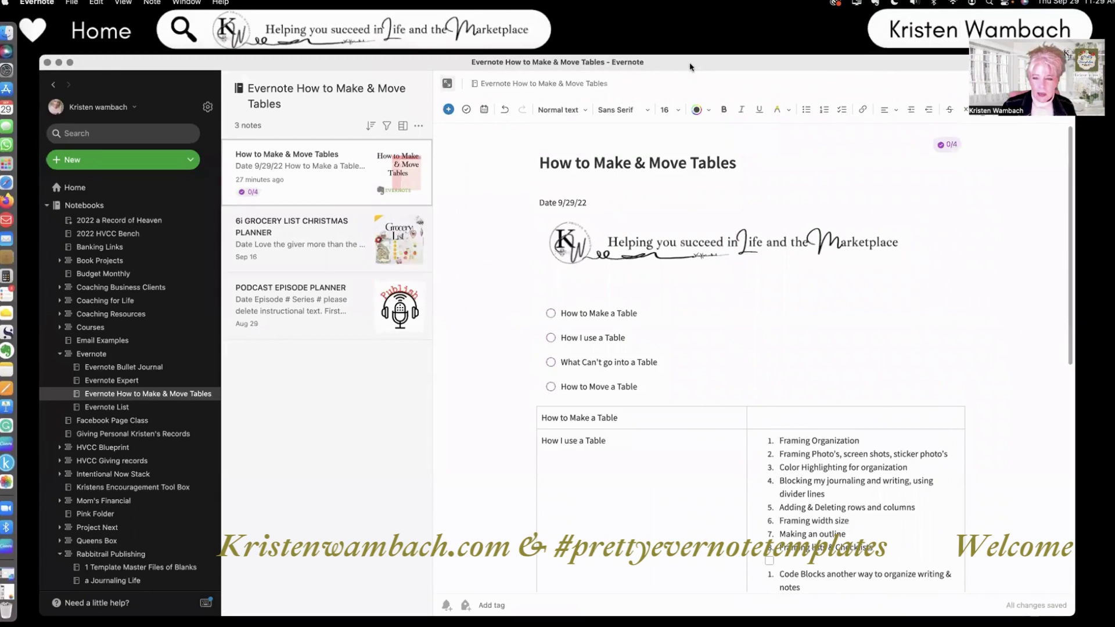
left_click_drag(690, 67, 667, 72)
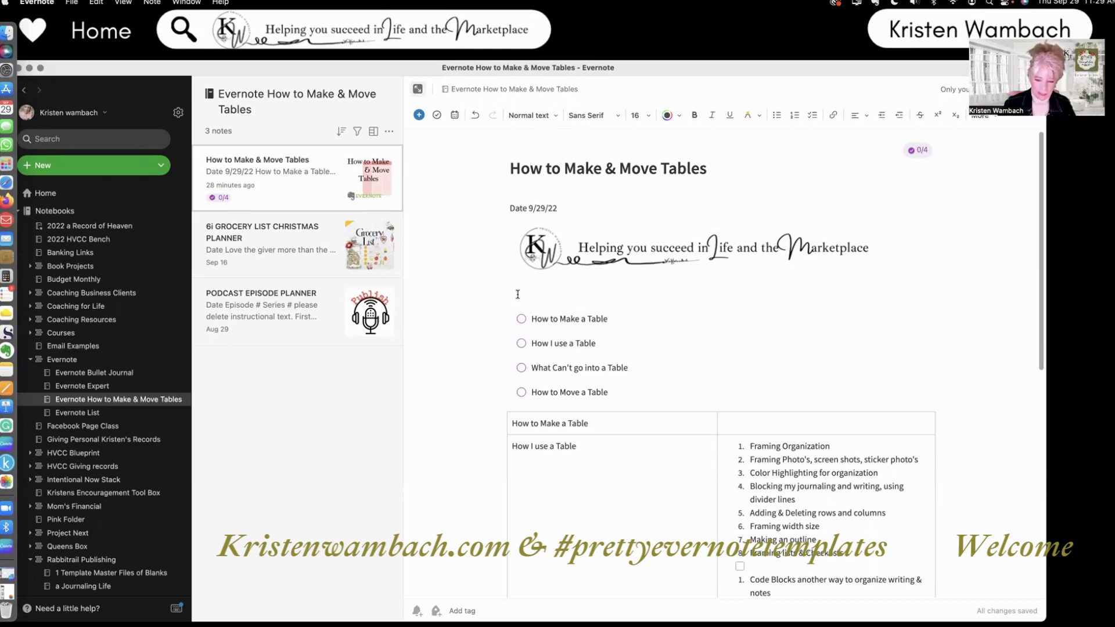
scroll(517, 293, "down", 10)
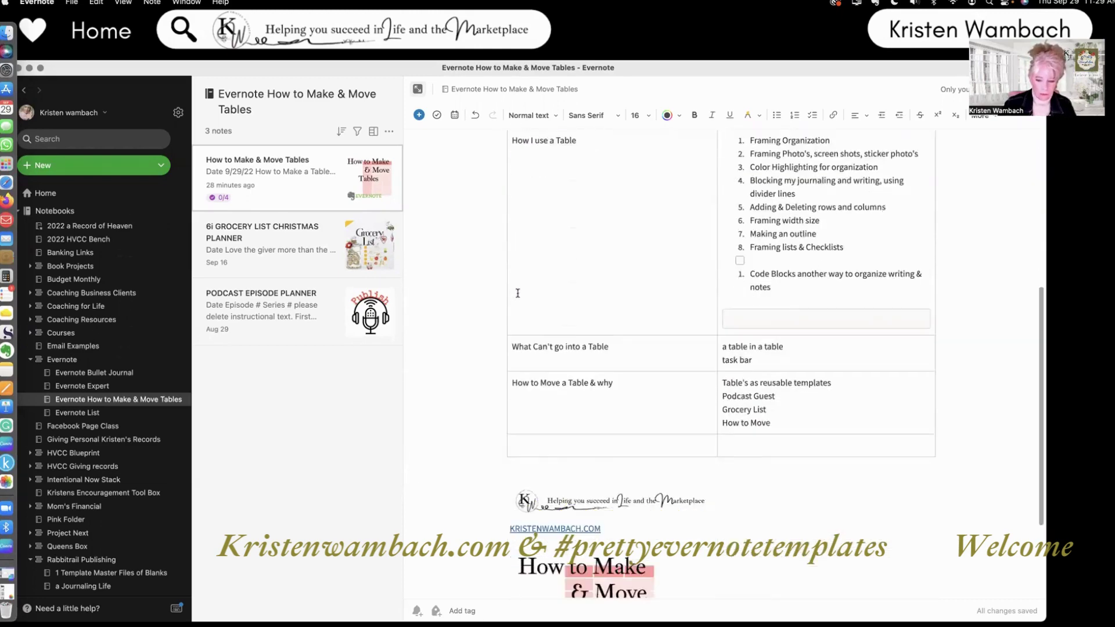
scroll(517, 293, "up", 10)
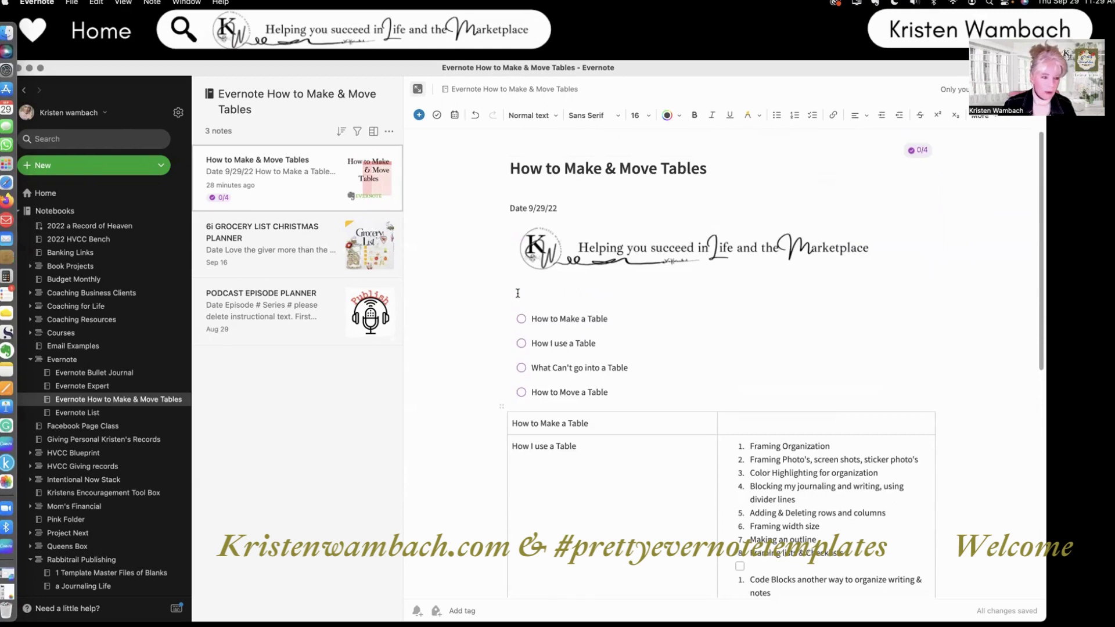
Create a new note in the current notebook and enter "Date" as its body text.
left_click(83, 168)
left_click(83, 168)
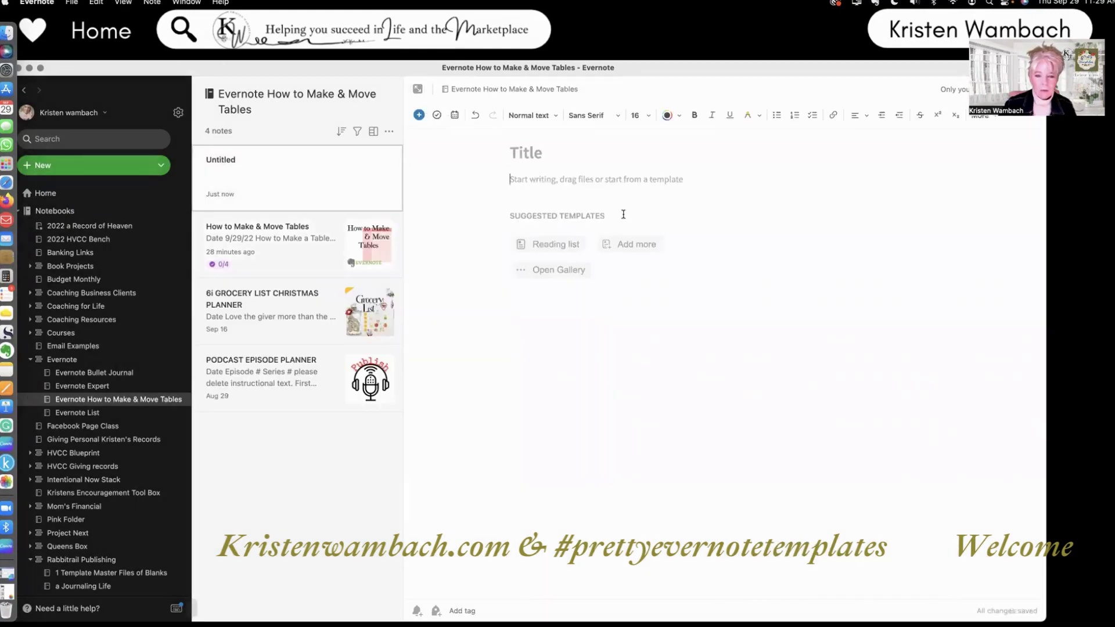
left_click(525, 187)
type("Date")
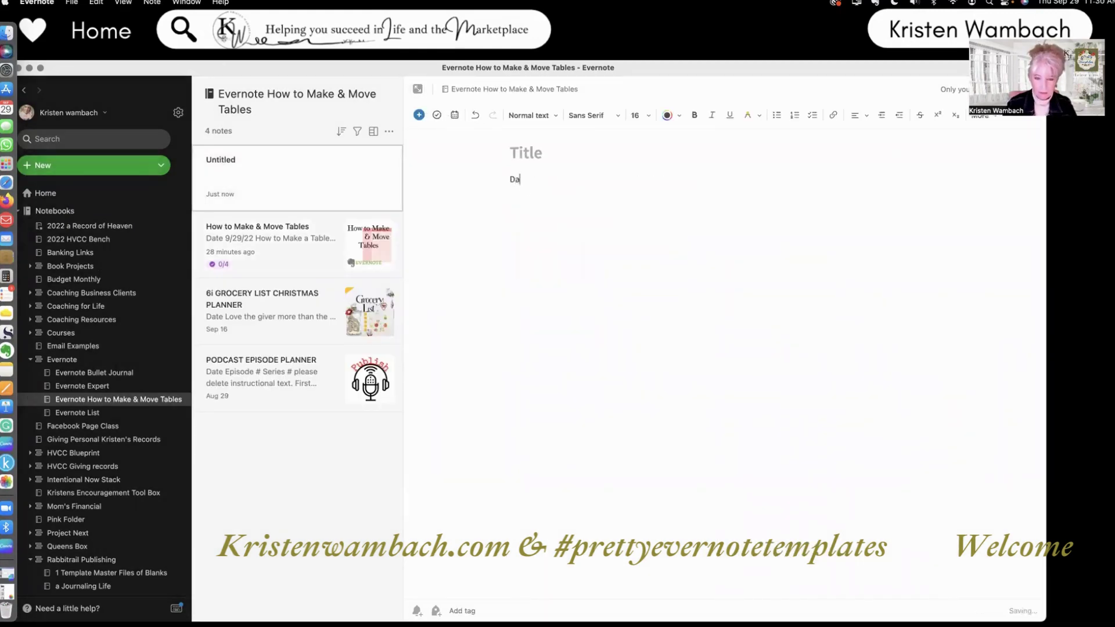
Title the new note "How to make a table".
left_click(517, 153)
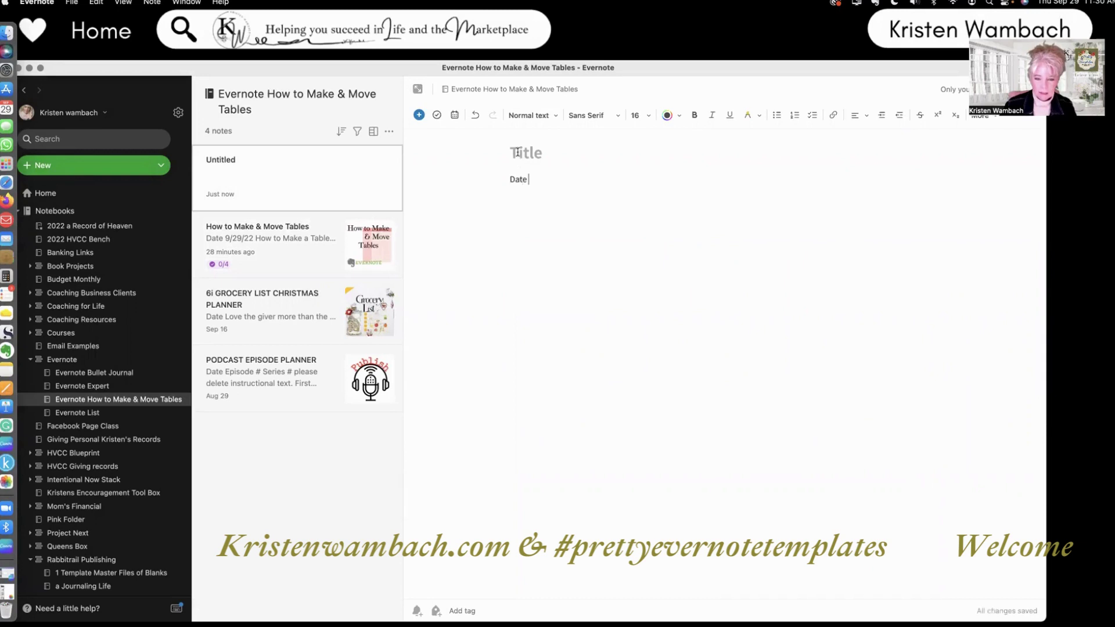
type("Date")
left_click_drag(559, 154, 494, 156)
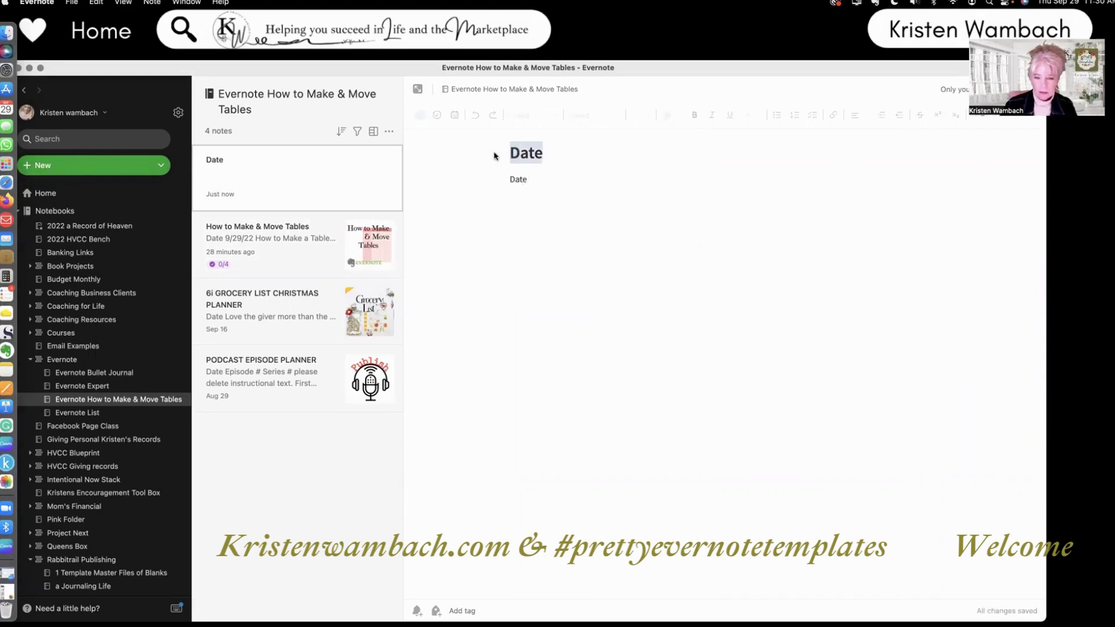
type("HOw t")
key("BackSpace")
key("BackSpace")
key("BackSpace")
key("BackSpace")
type("ow to ")
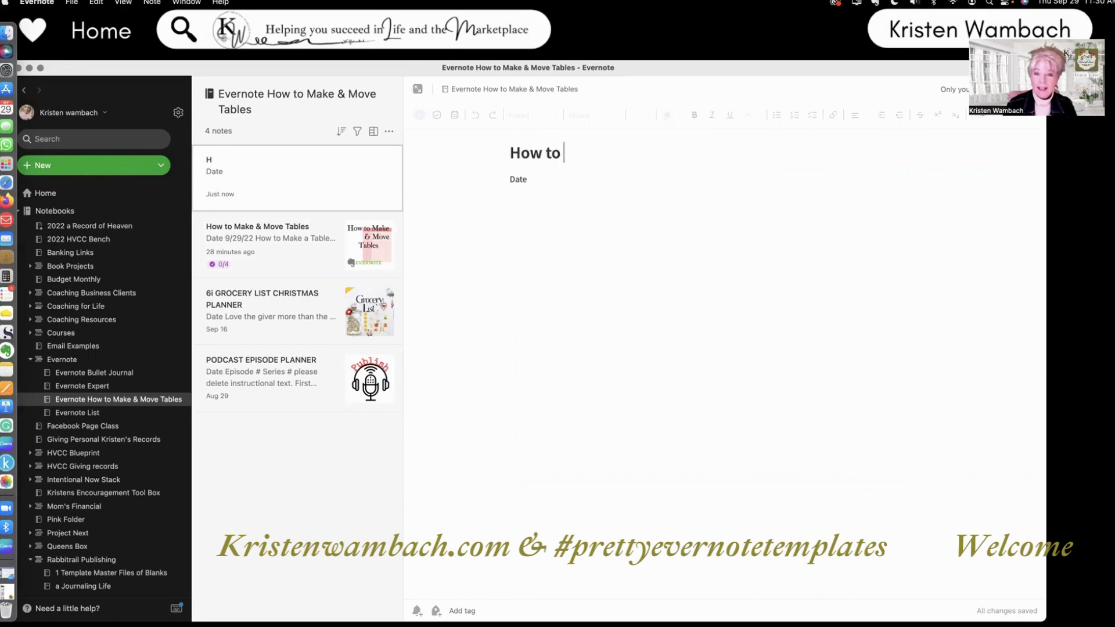
type("make a table")
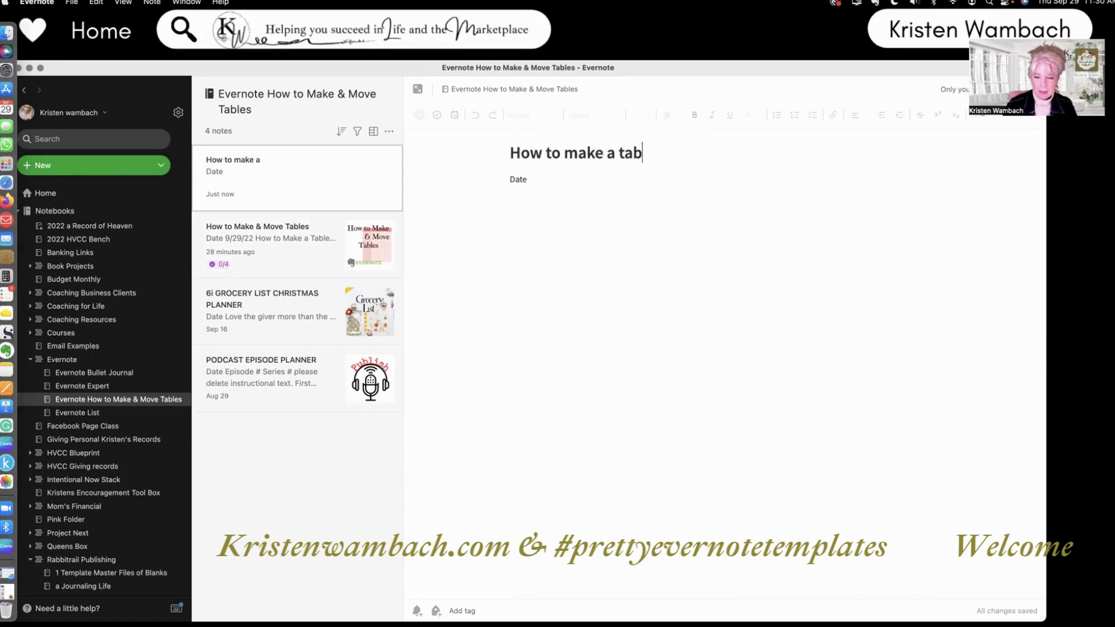
Insert a table below the Date line of the new note.
left_click(511, 205)
key("Return")
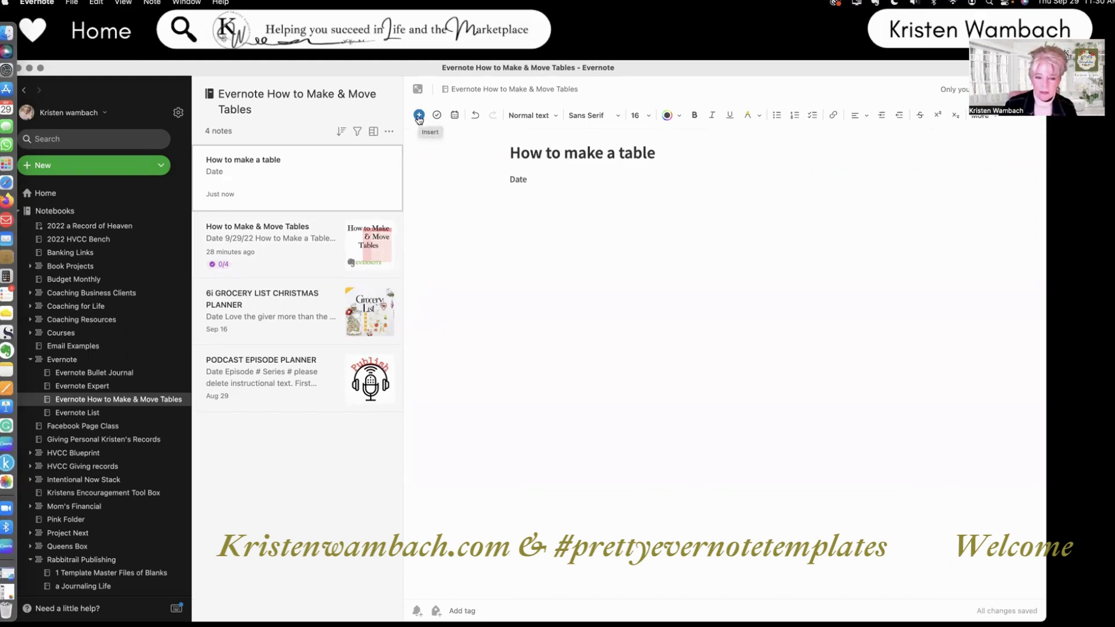
left_click(418, 115)
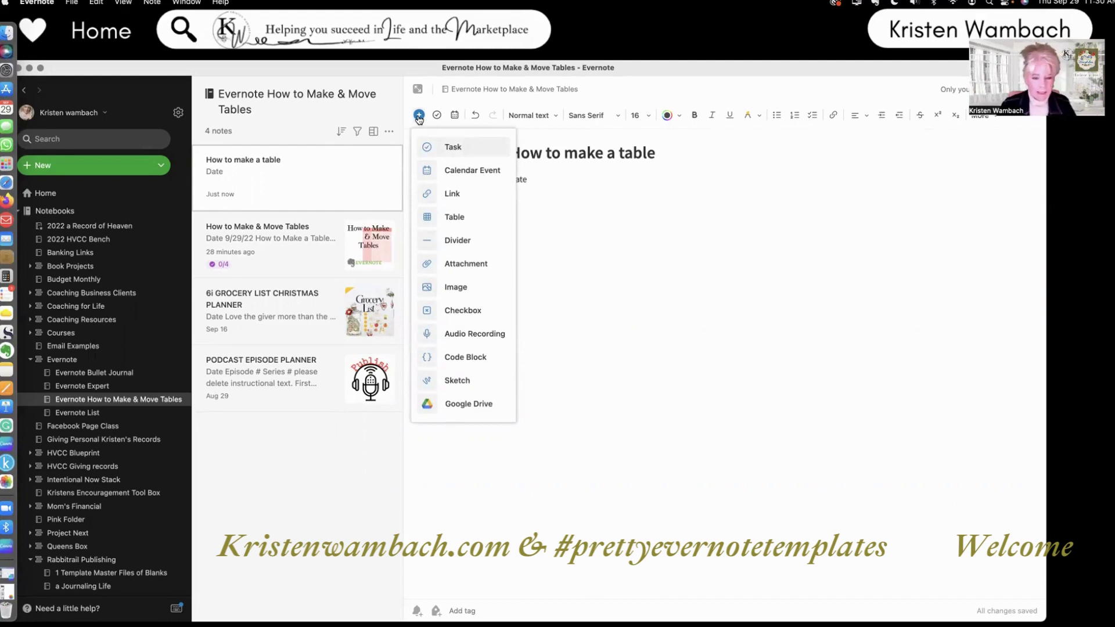
left_click(465, 217)
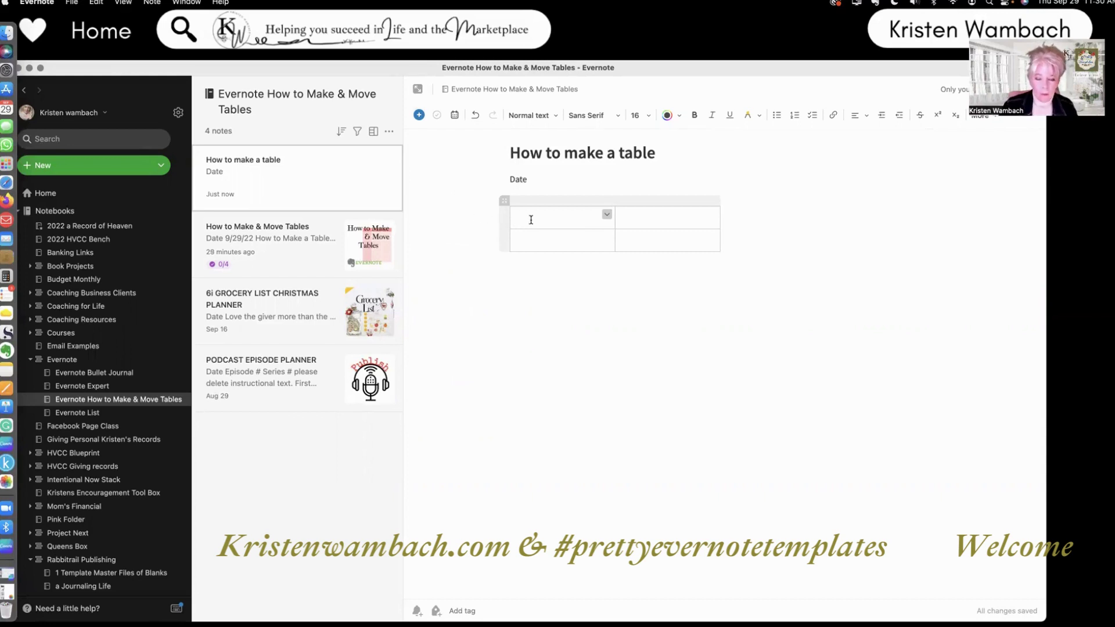
Review the outline table in the How to Make & Move Tables note and the view options of the note list.
left_click(316, 256)
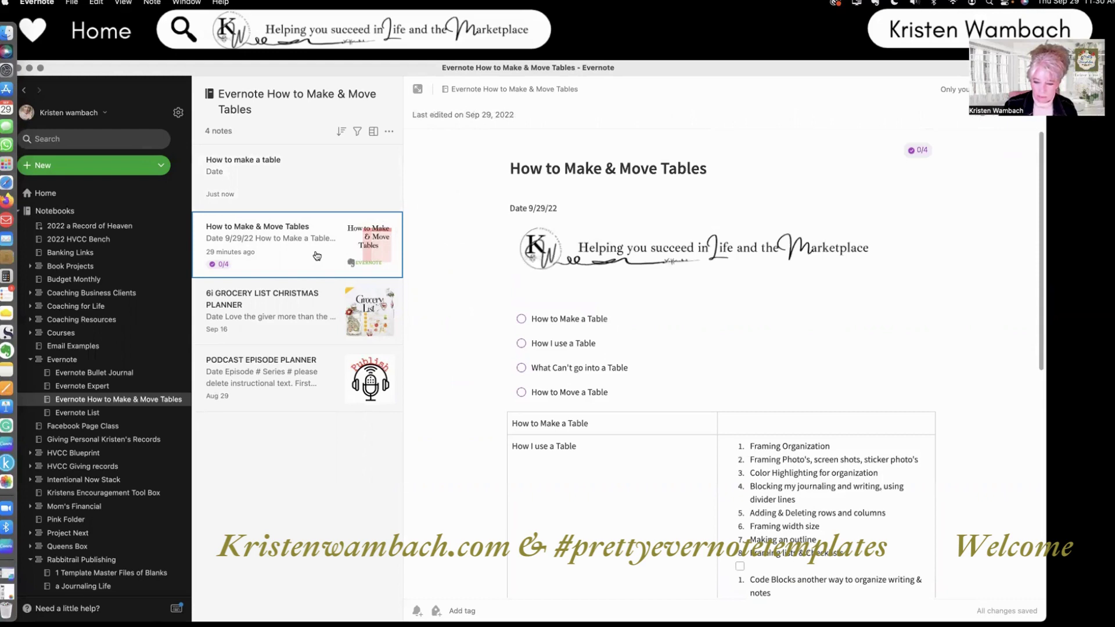
left_click_drag(316, 159, 296, 170)
left_click(294, 171)
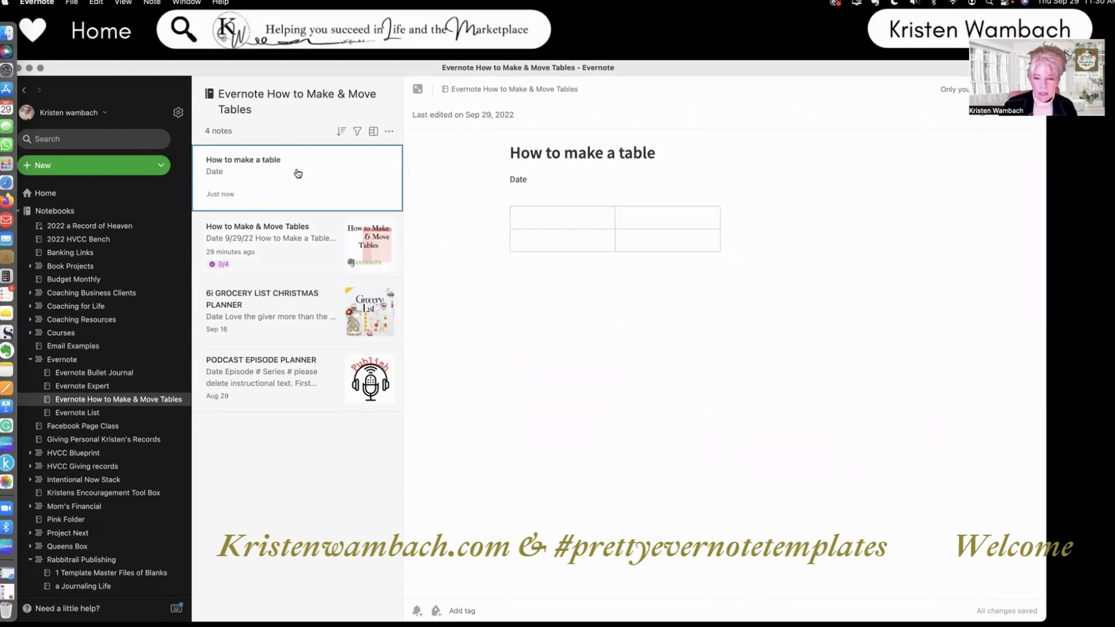
left_click(286, 245)
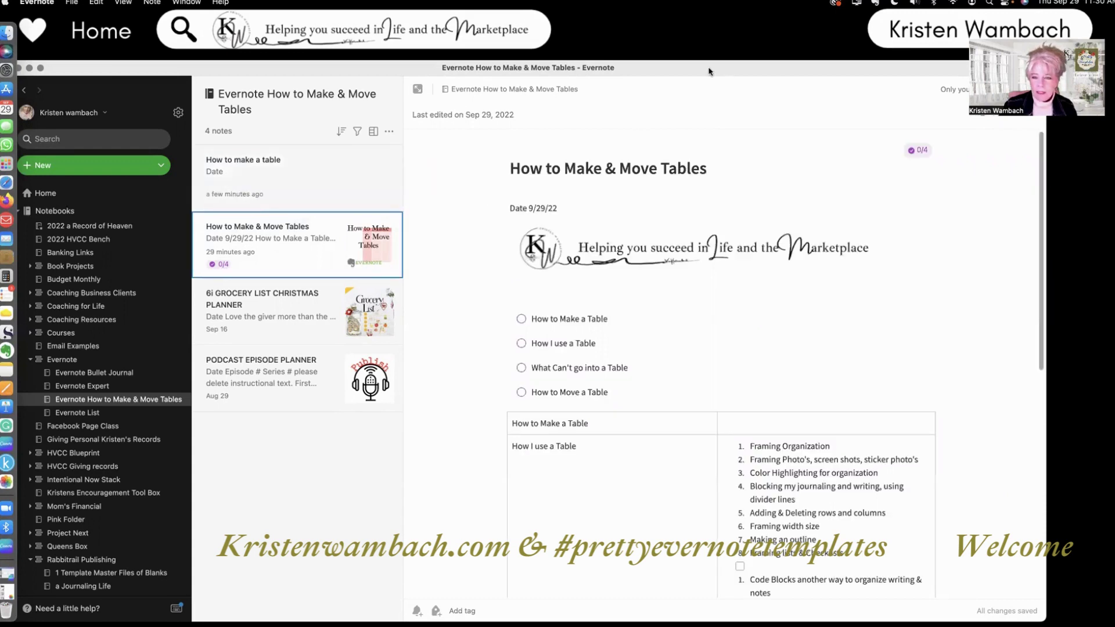
left_click_drag(708, 72, 688, 54)
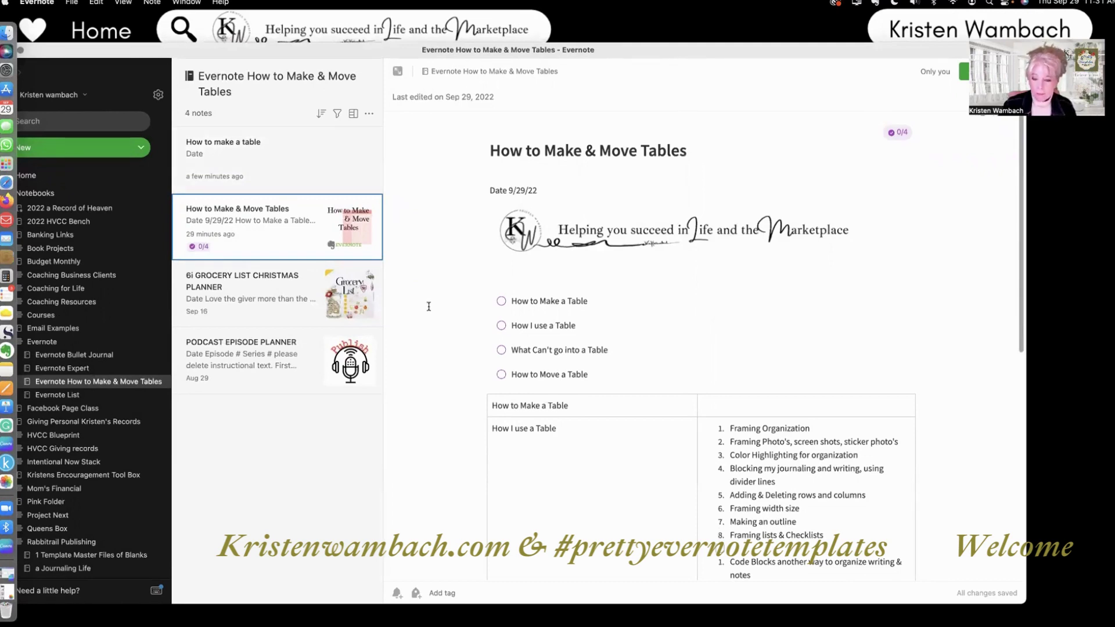
scroll(428, 306, "down", 4)
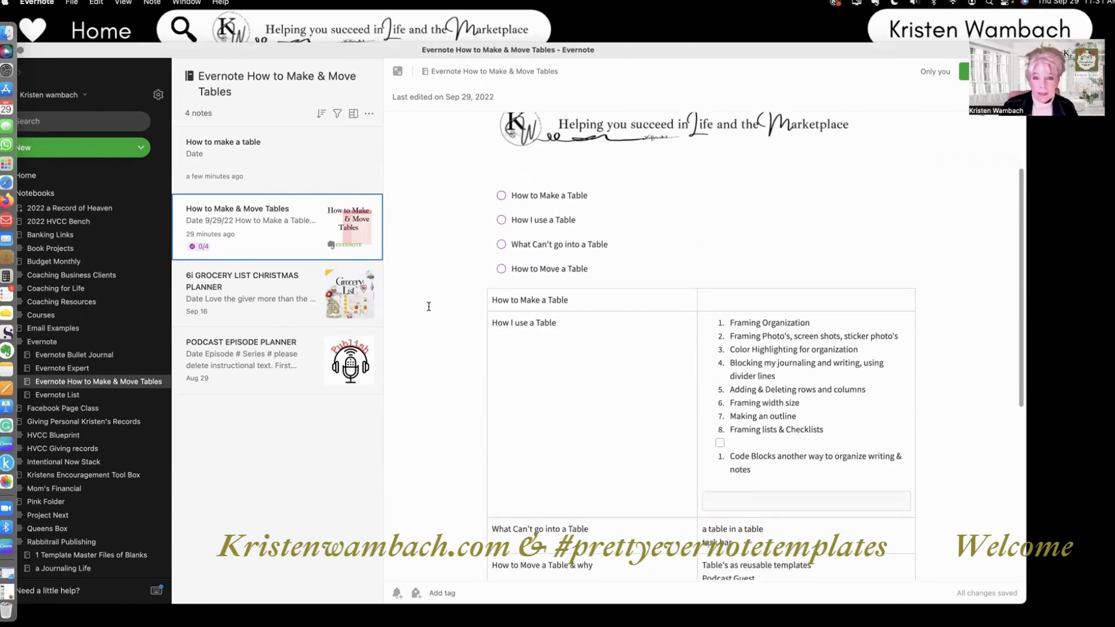
scroll(428, 306, "down", 5)
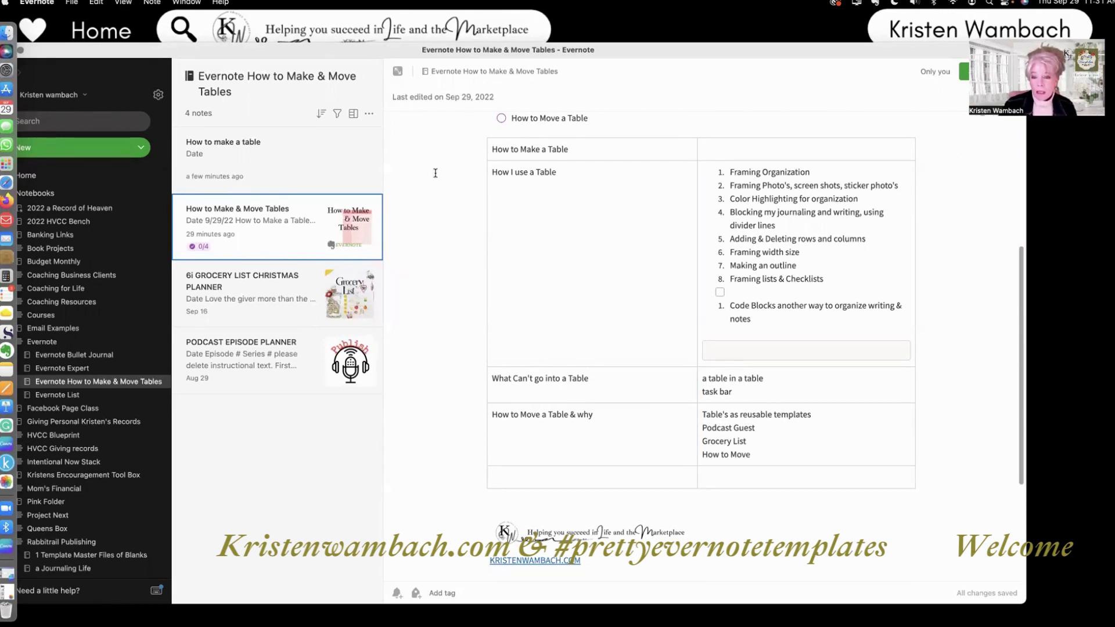
scroll(435, 173, "down", 1)
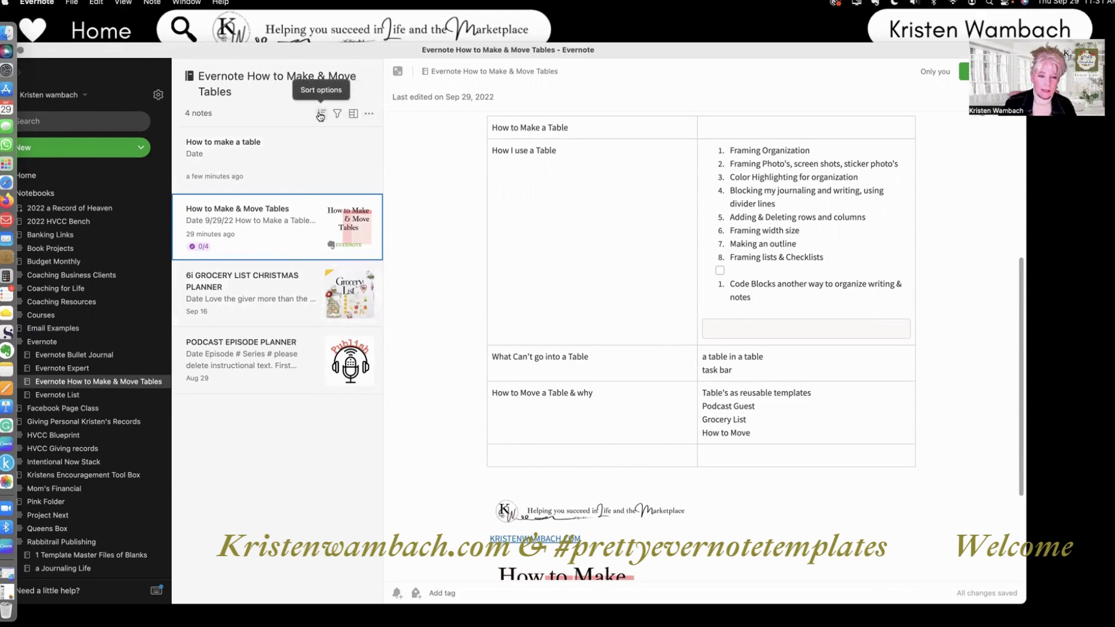
left_click(353, 115)
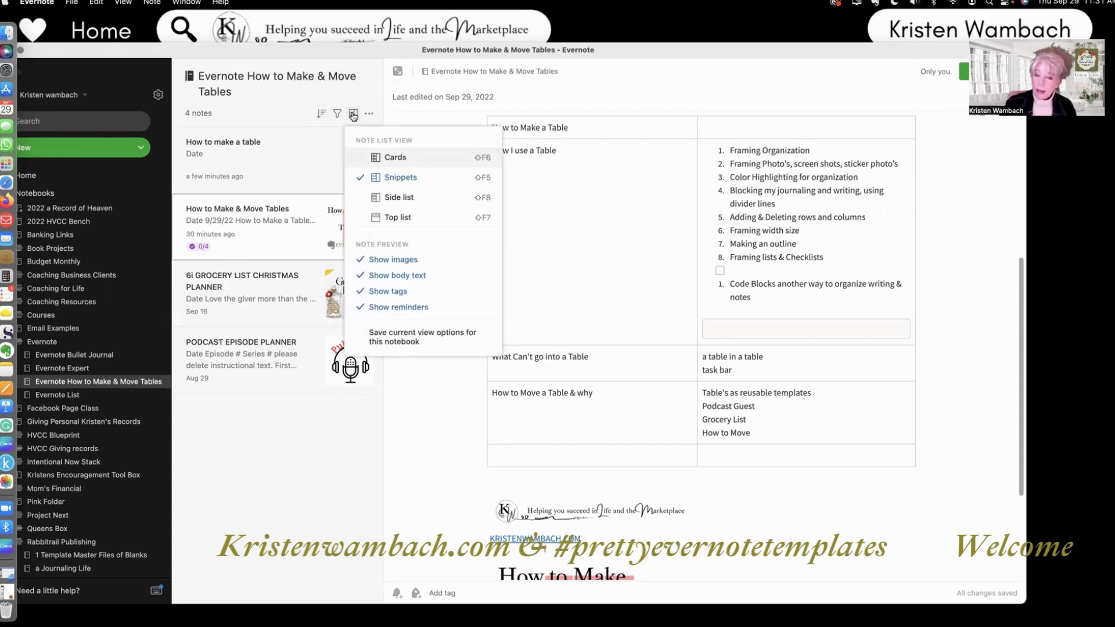
left_click(451, 489)
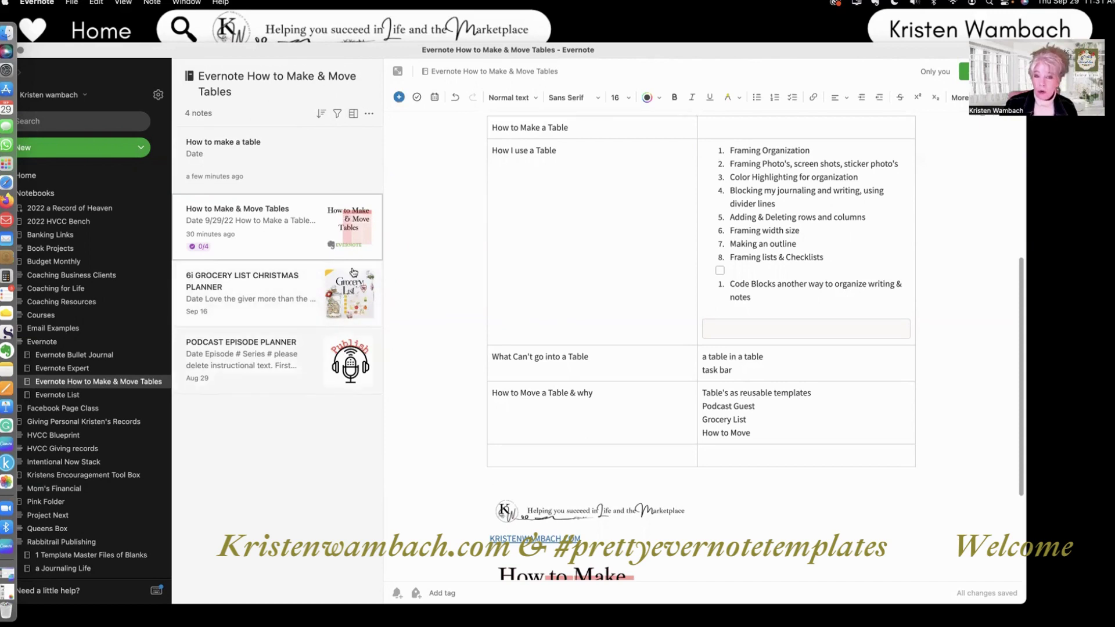
Add an empty row at the end of the outline table in the How to Make & Move Tables note.
scroll(427, 290, "down", 1)
scroll(427, 291, "down", 5)
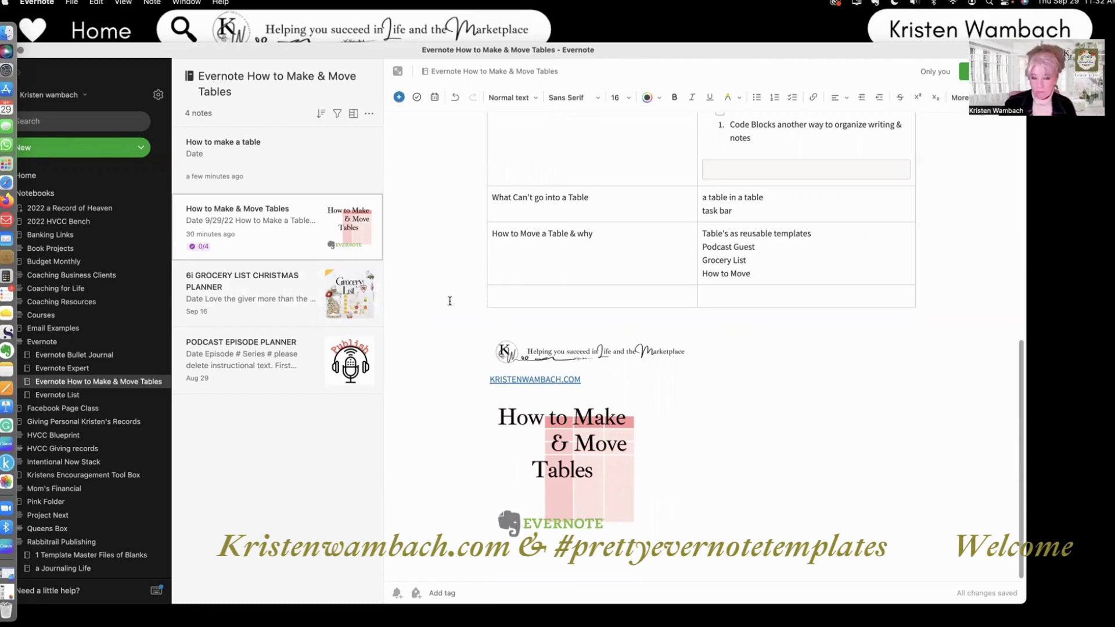
scroll(449, 301, "up", 10)
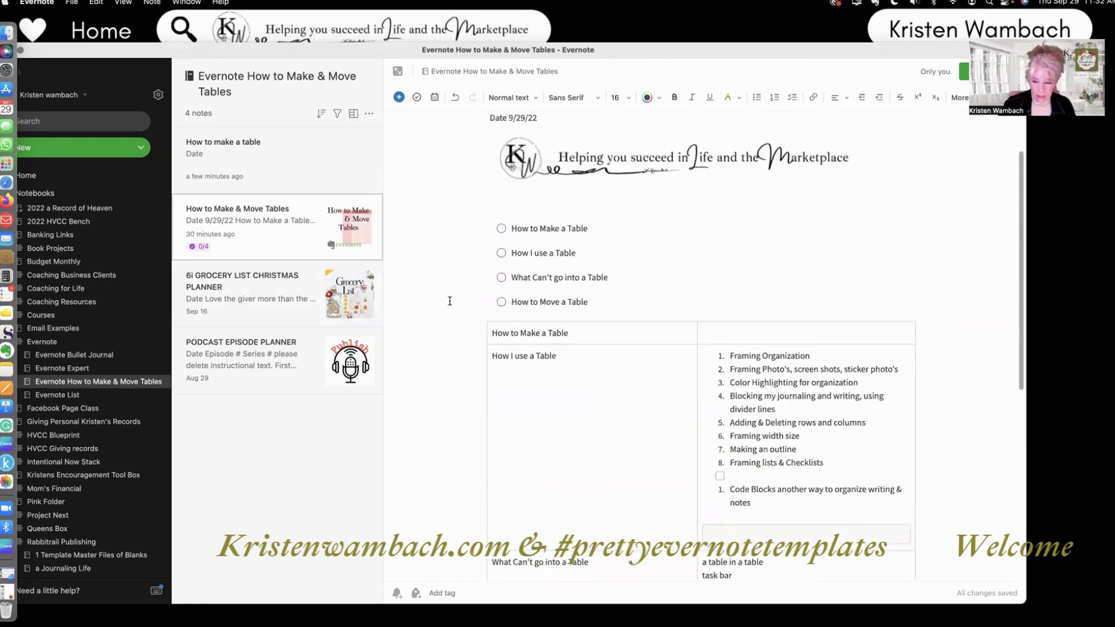
scroll(449, 301, "down", 5)
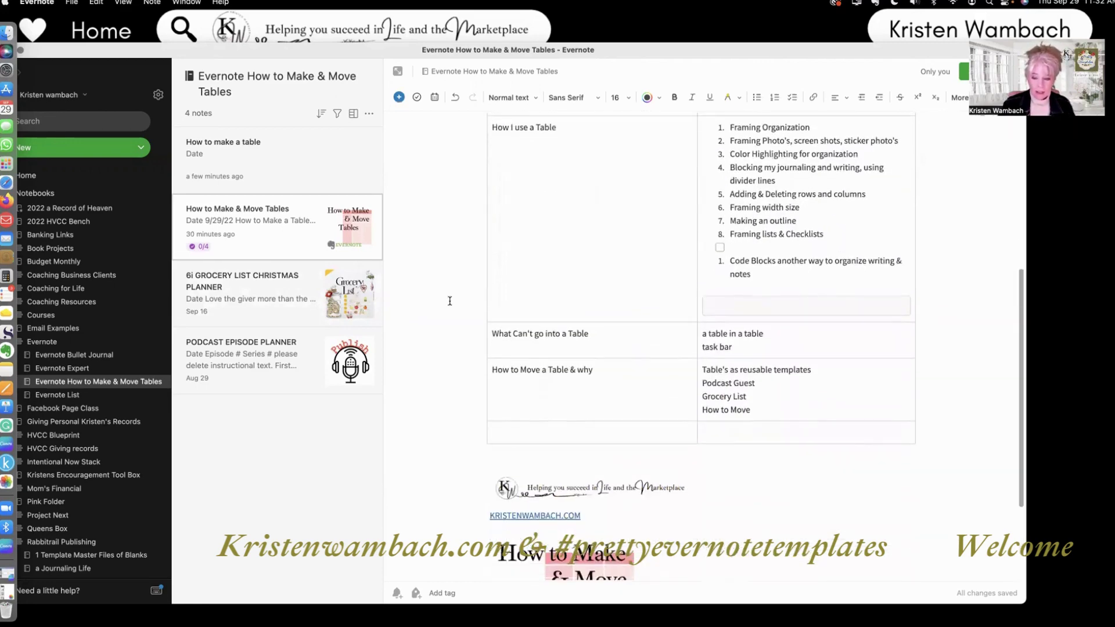
left_click(497, 431)
left_click(475, 443)
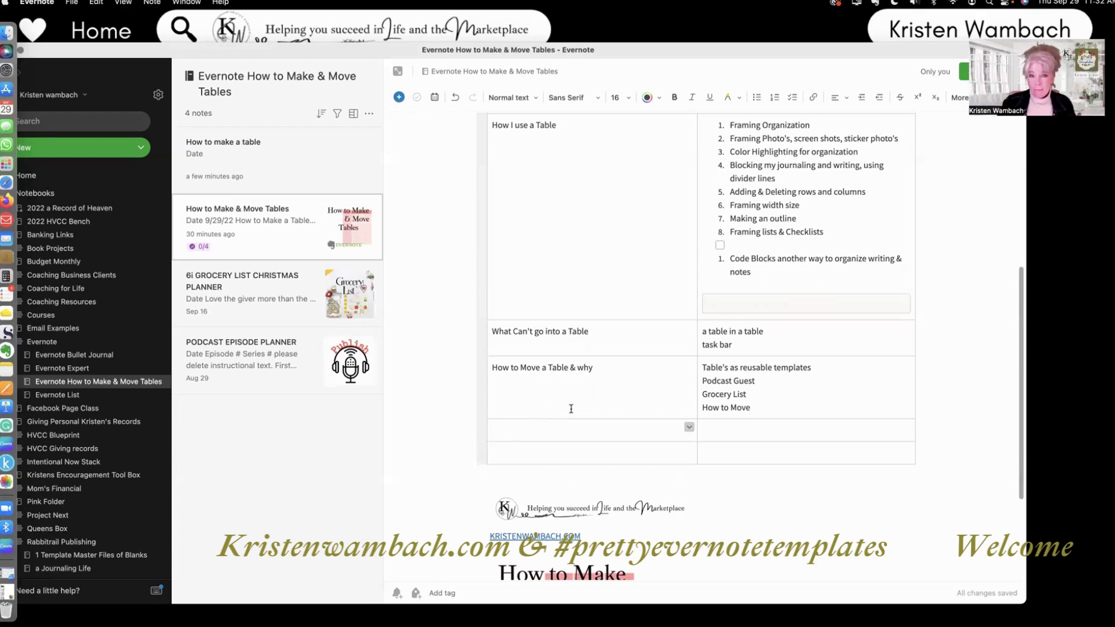
Place the Paris Eiffel Tower picture from the Photos imports into the first table cell of the How to make a table note.
scroll(585, 411, "down", 5)
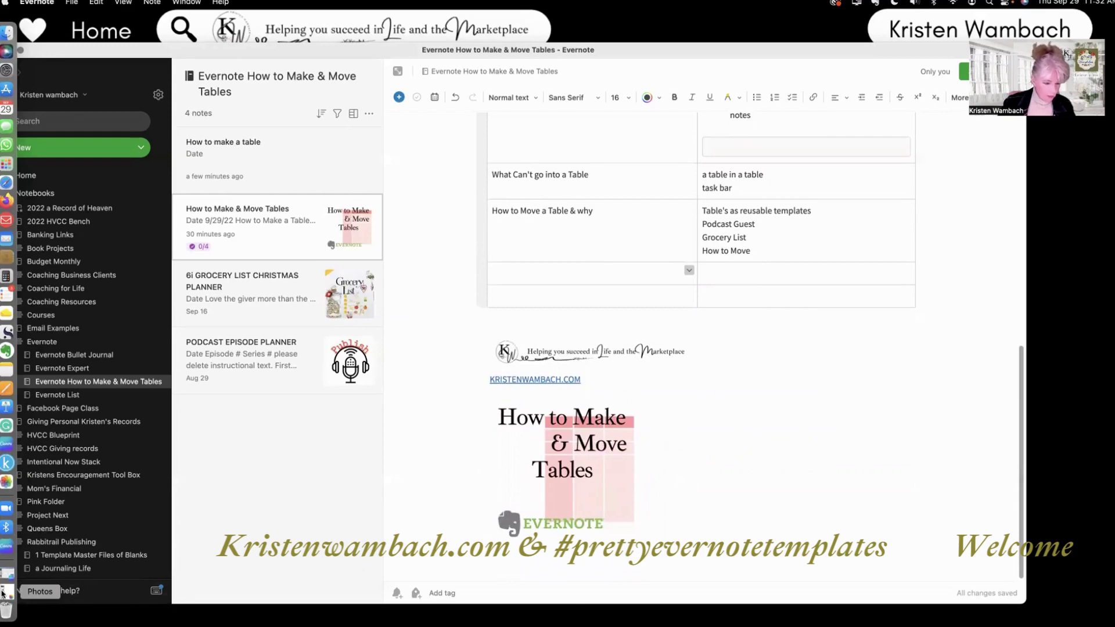
left_click(7, 591)
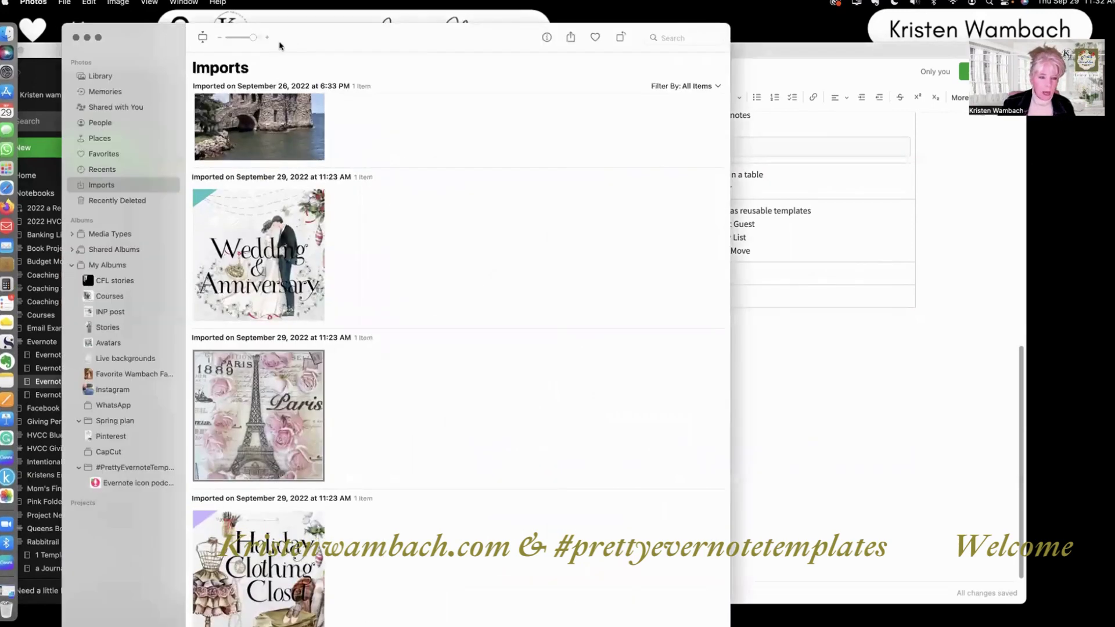
left_click(745, 52)
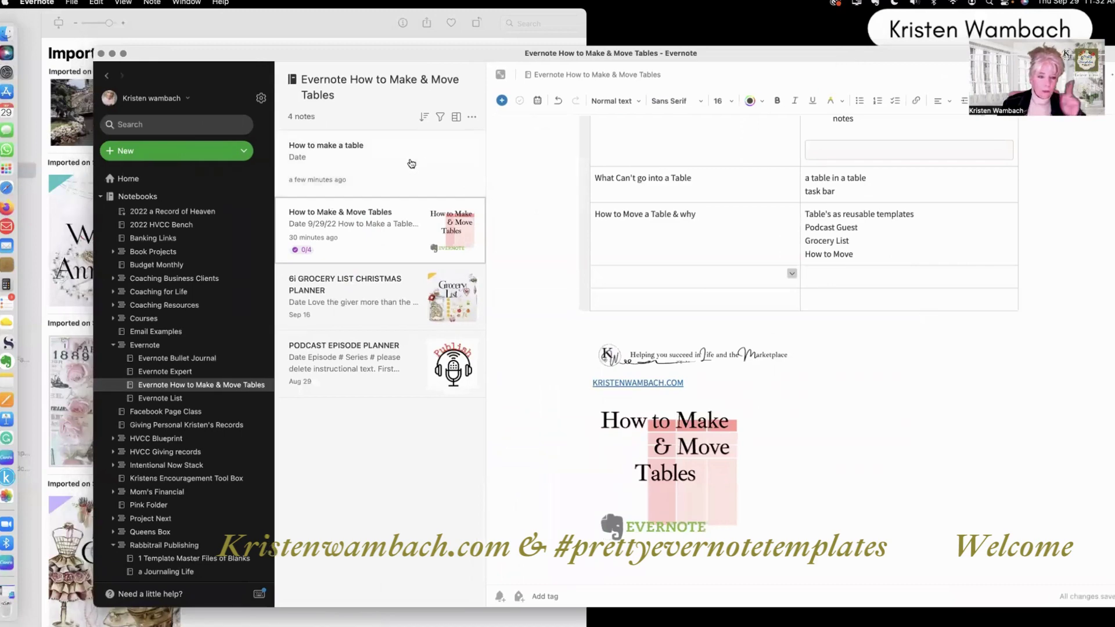
left_click(408, 164)
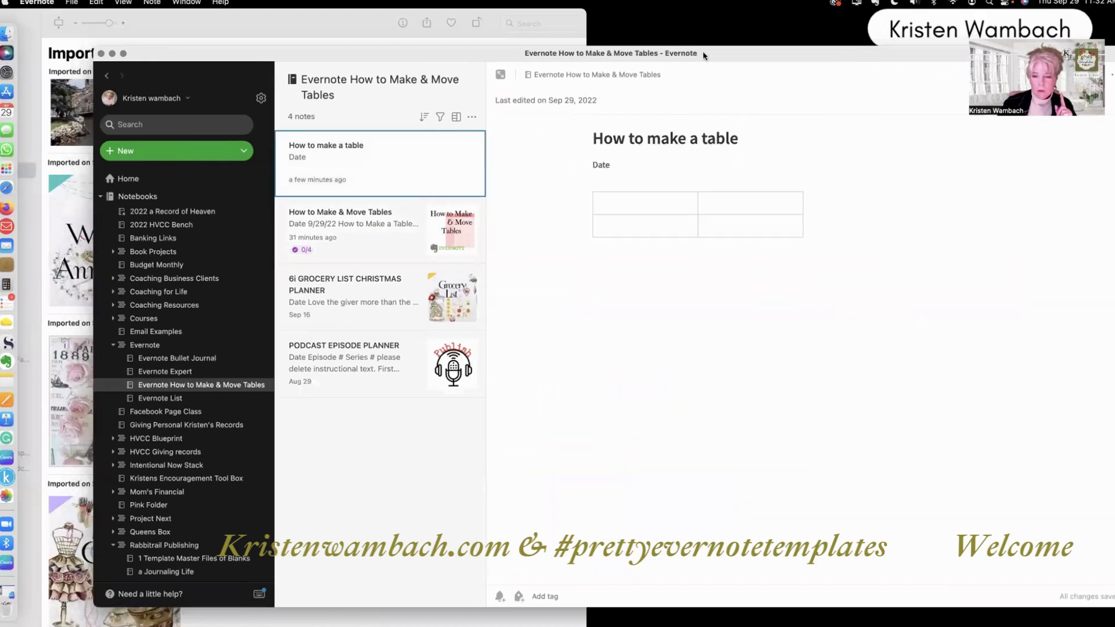
left_click_drag(719, 56, 811, 55)
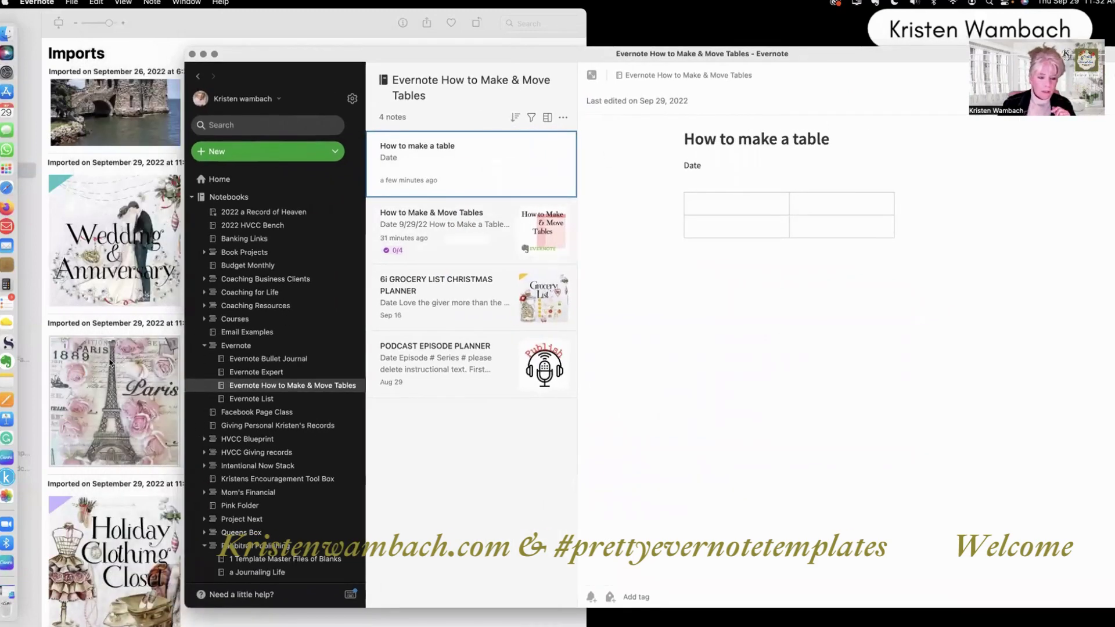
left_click_drag(112, 388, 736, 200)
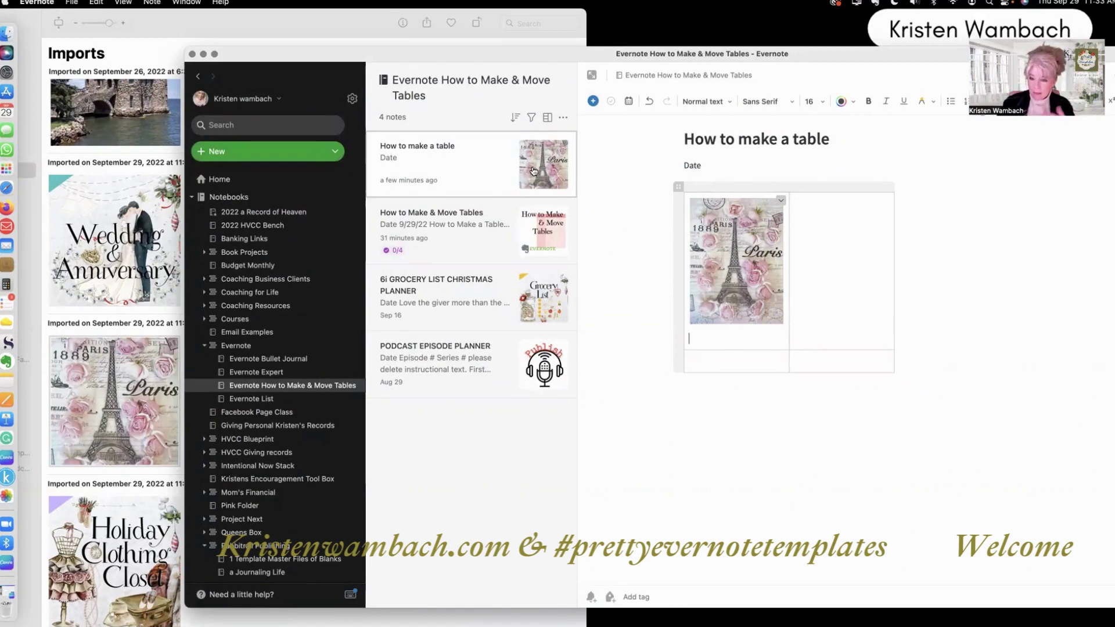
Place the Holiday Clothing Closet picture in the cell beside Paris and the Wedding & Anniversary picture in the cell below it, and close Photos.
left_click_drag(116, 551, 847, 210)
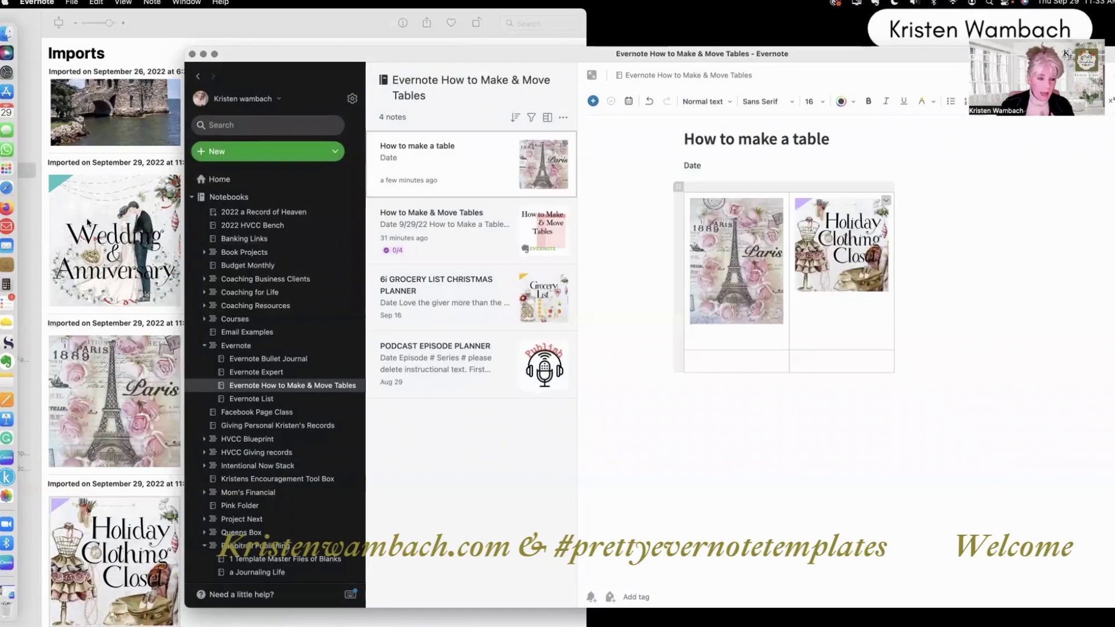
left_click_drag(117, 241, 709, 358)
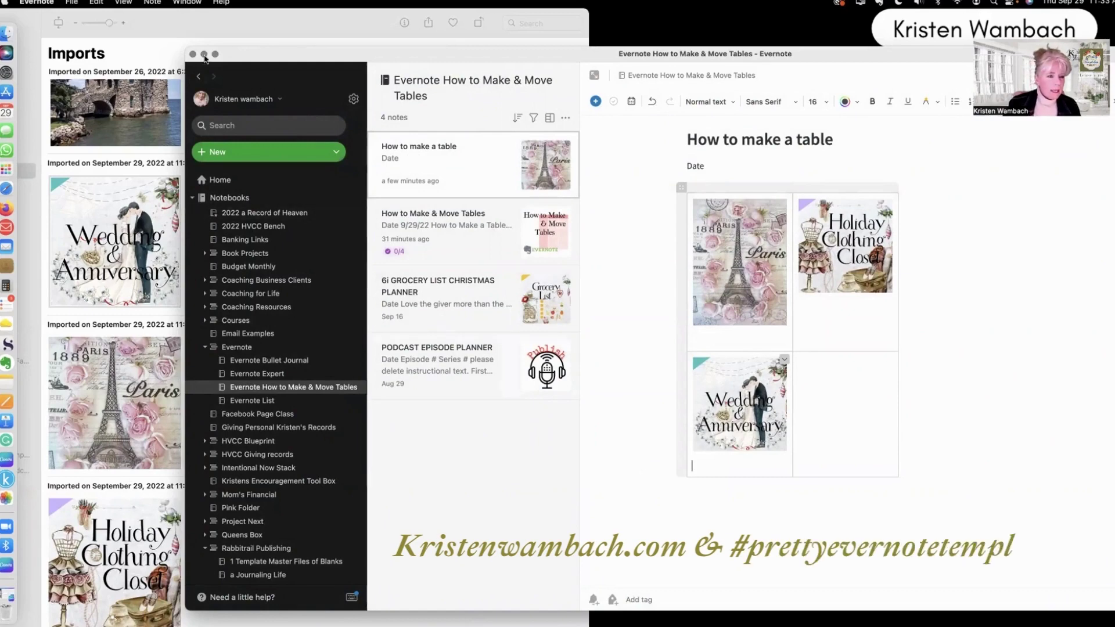
left_click(220, 18)
double_click(220, 18)
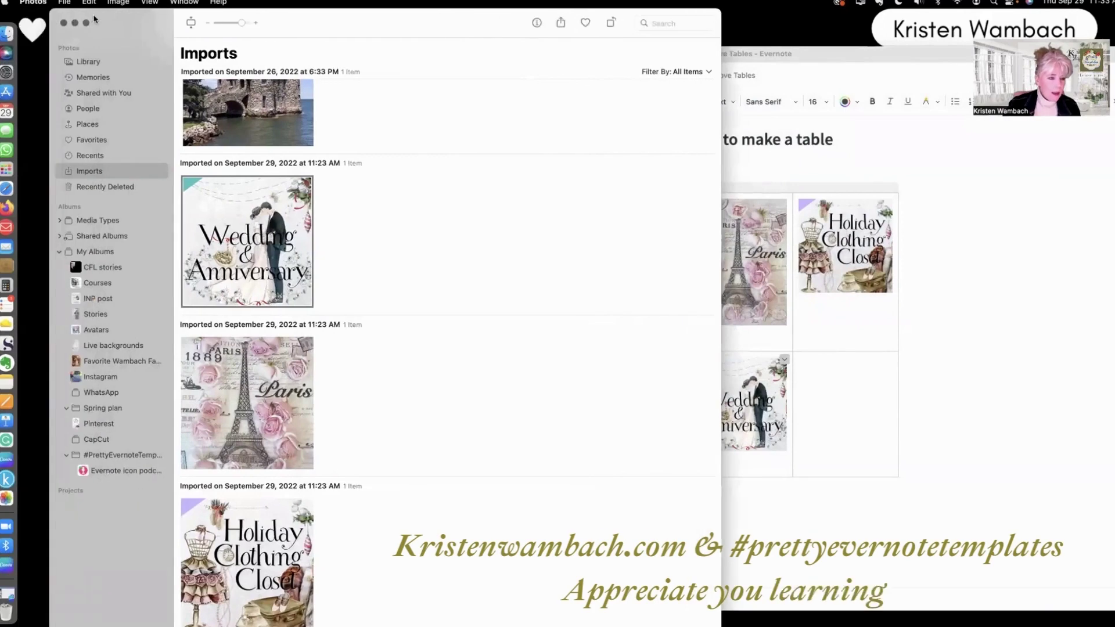
left_click(63, 23)
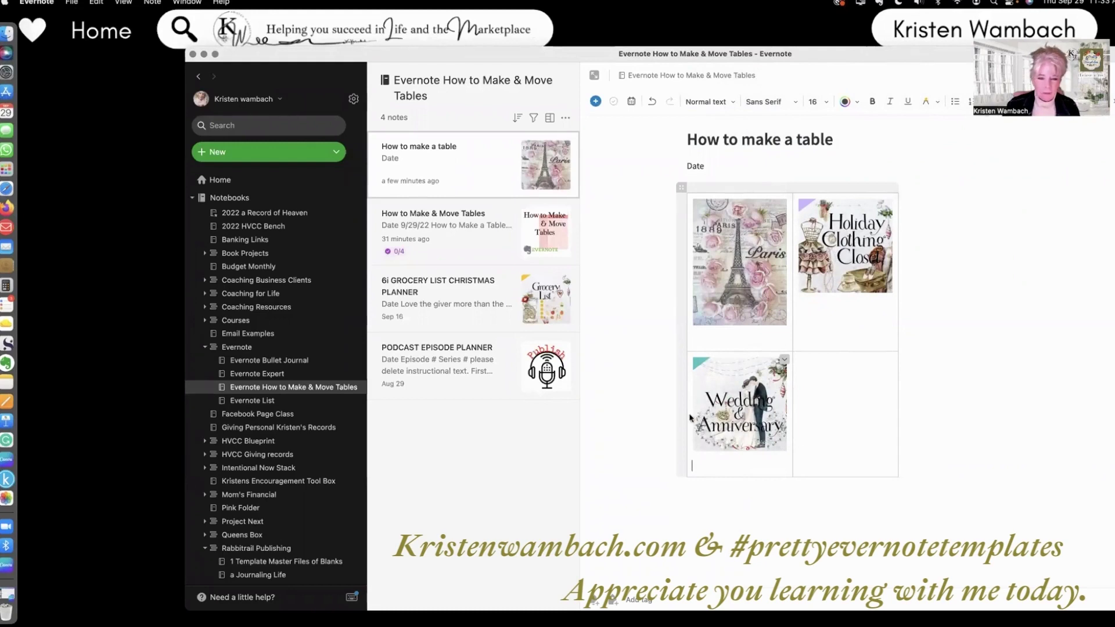
Reposition the Evernote window and open the How to Make & Move Tables note.
left_click_drag(345, 58, 261, 70)
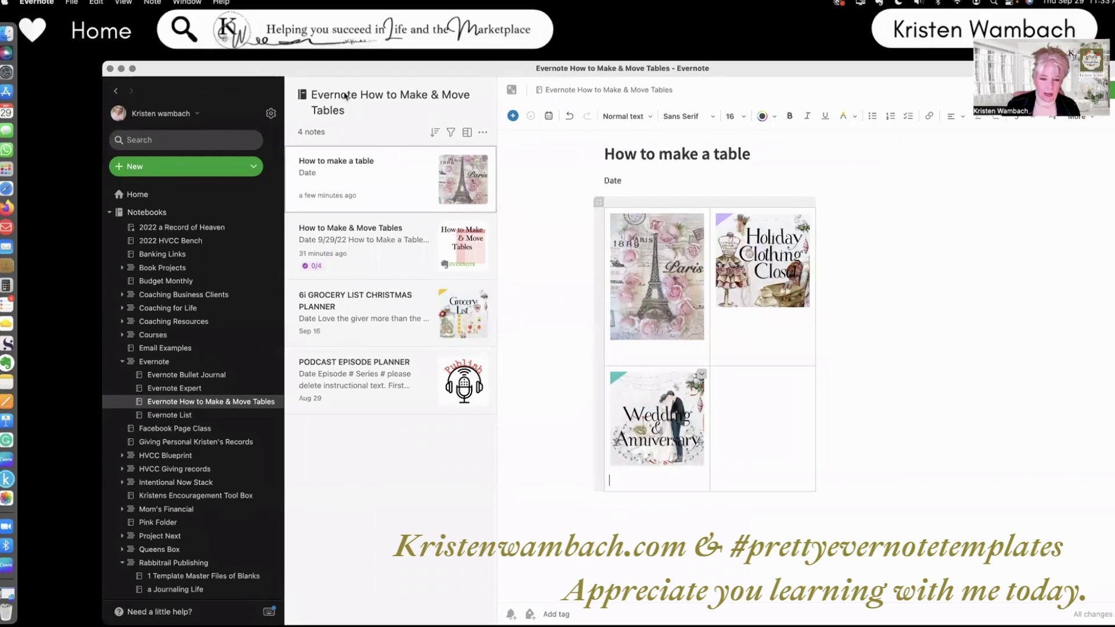
left_click(396, 242)
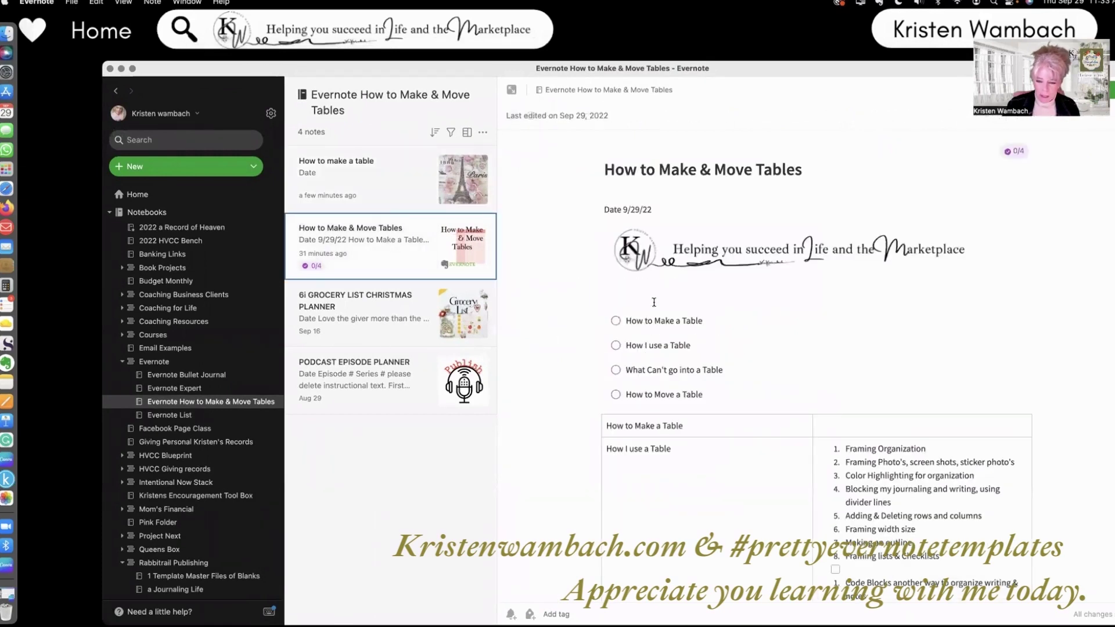
scroll(637, 333, "down", 1)
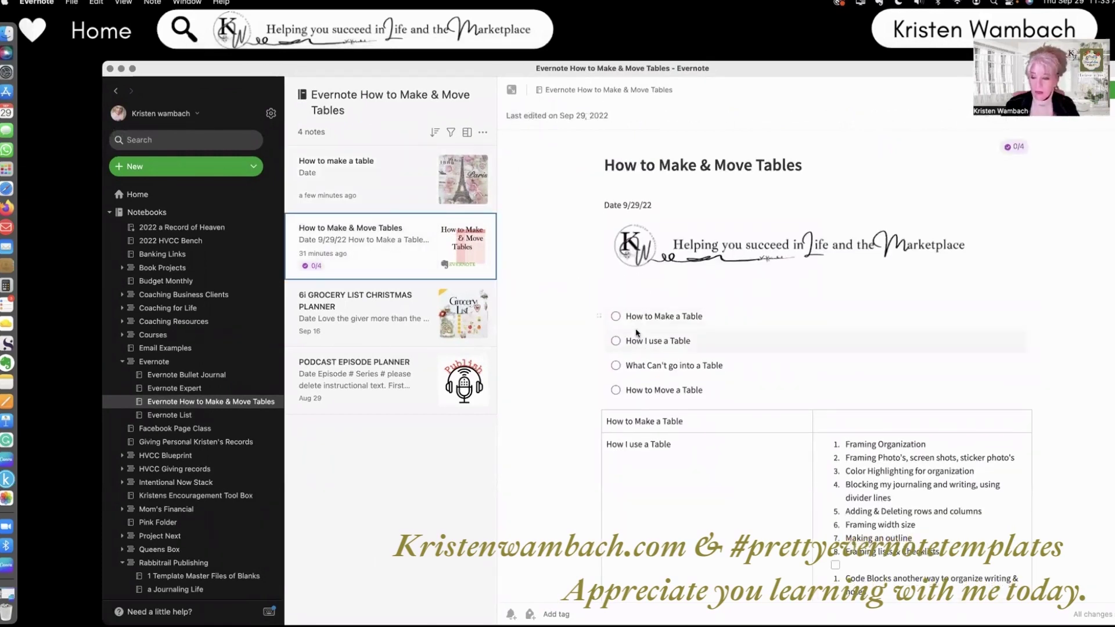
left_click_drag(500, 71, 473, 53)
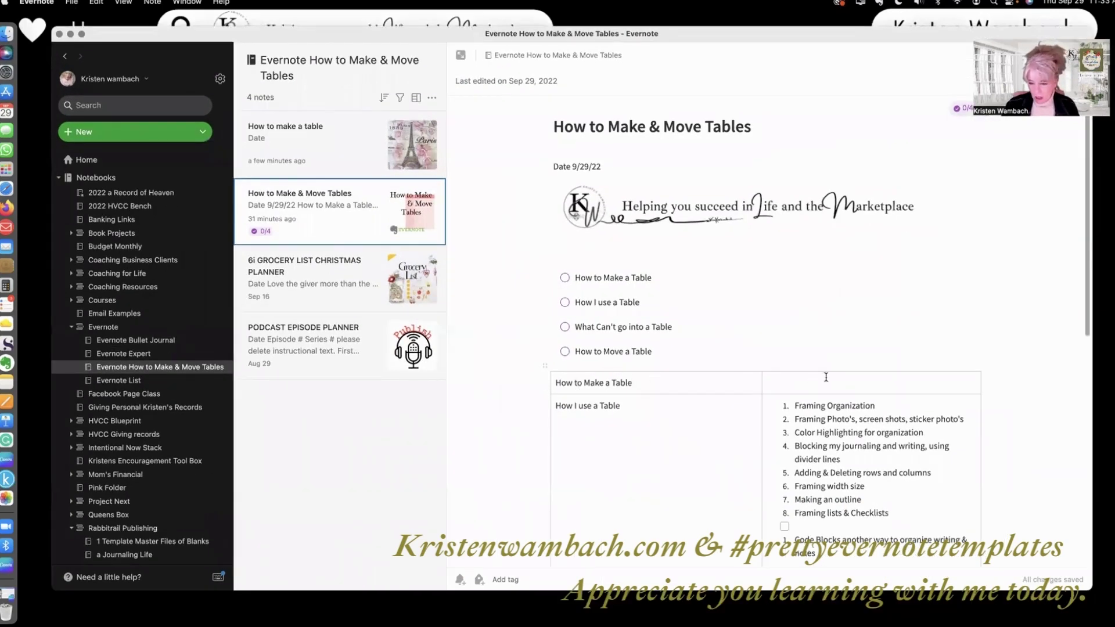
Set the outline table to window width.
left_click(828, 379)
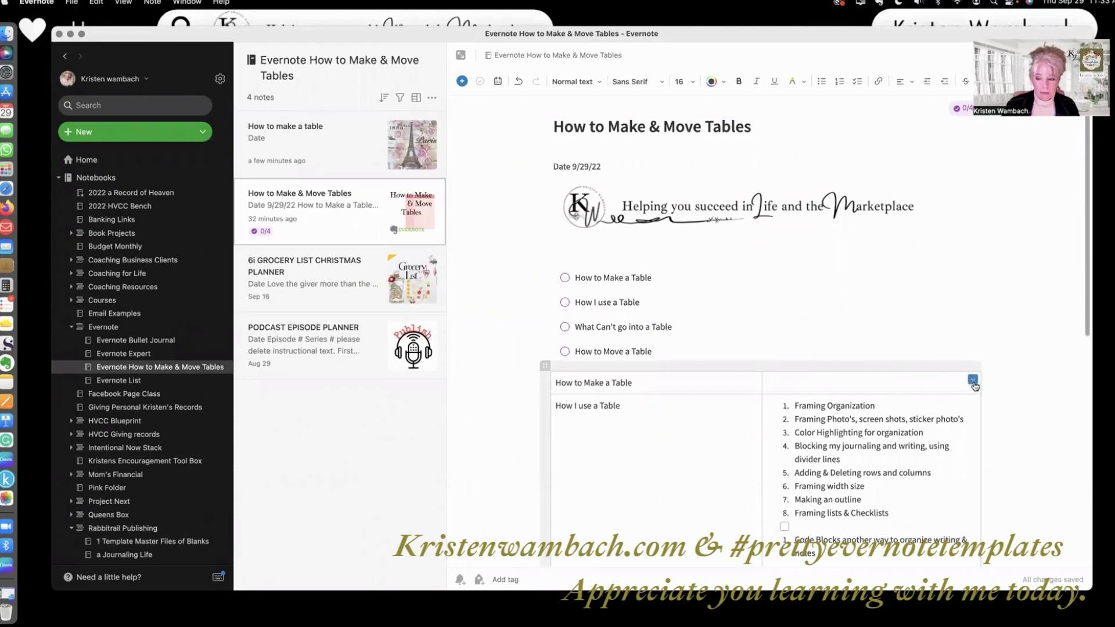
left_click(973, 381)
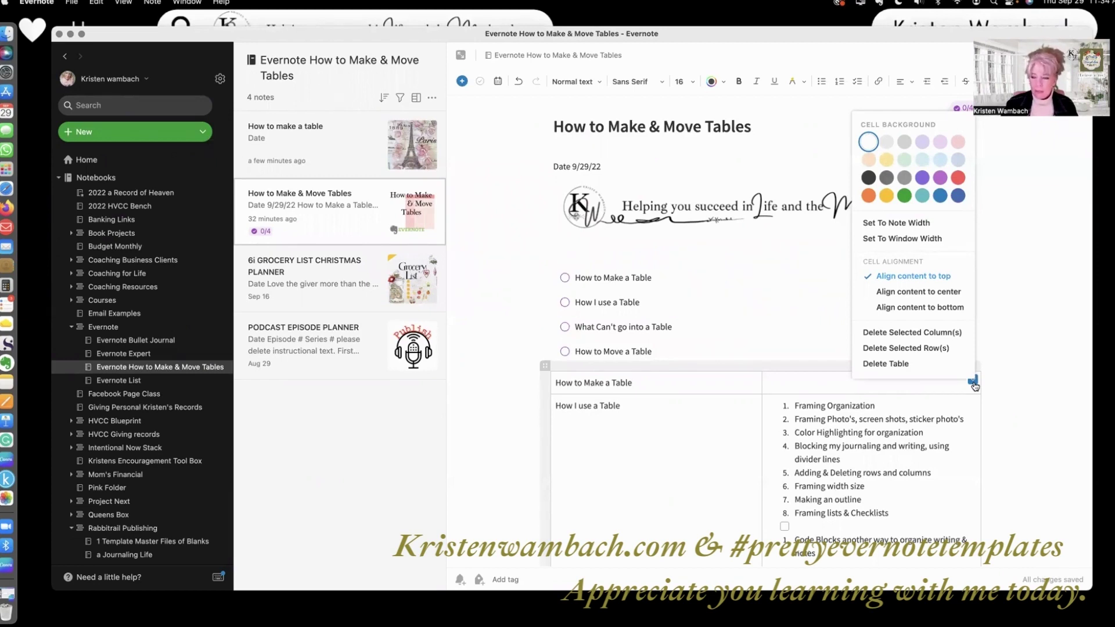
left_click(941, 239)
scroll(871, 344, "down", 5)
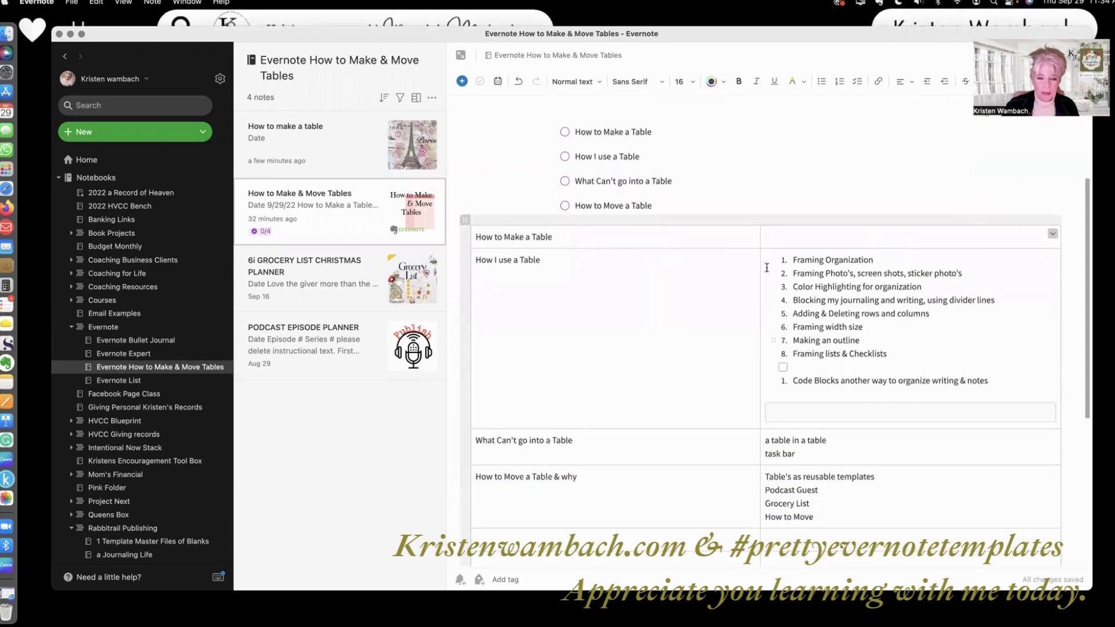
Expand the note to fill the window and set the outline table to note width.
left_click(461, 56)
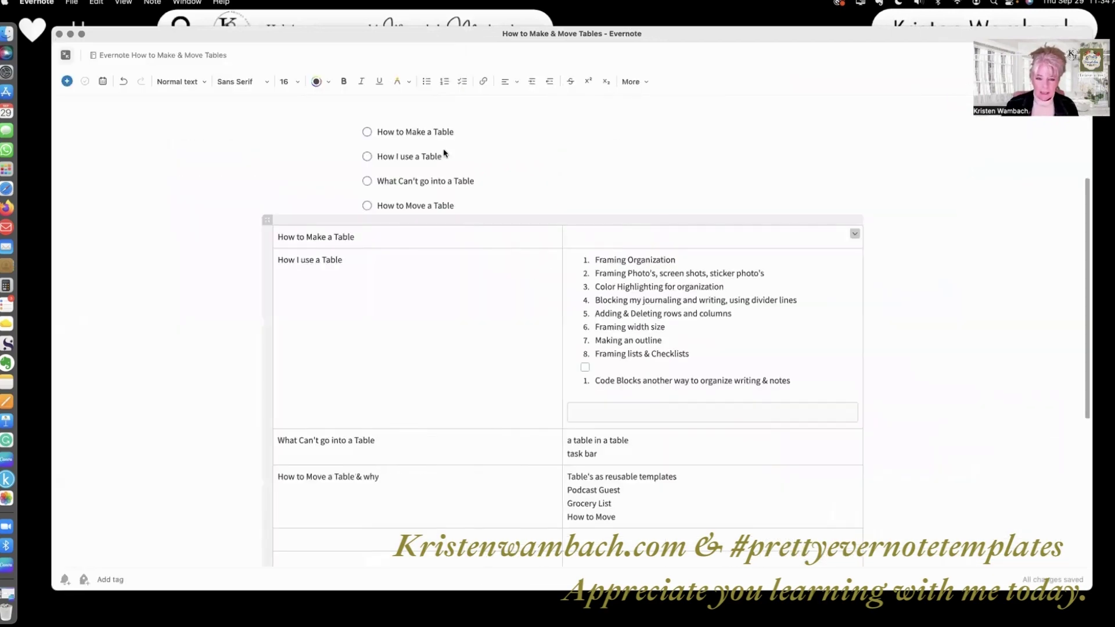
scroll(625, 181, "down", 2)
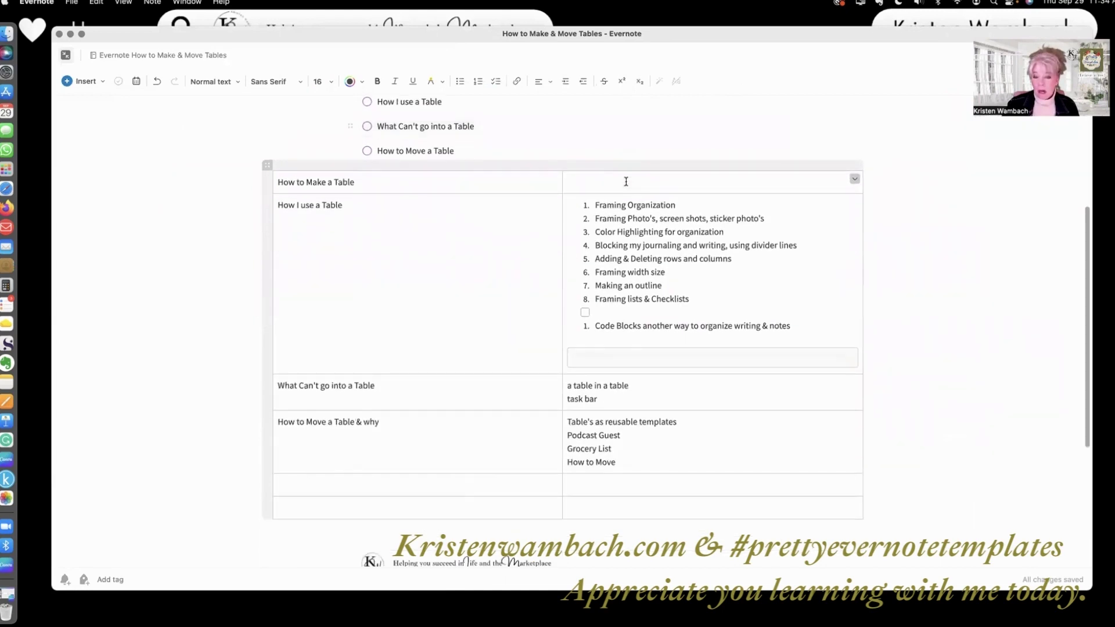
left_click(853, 180)
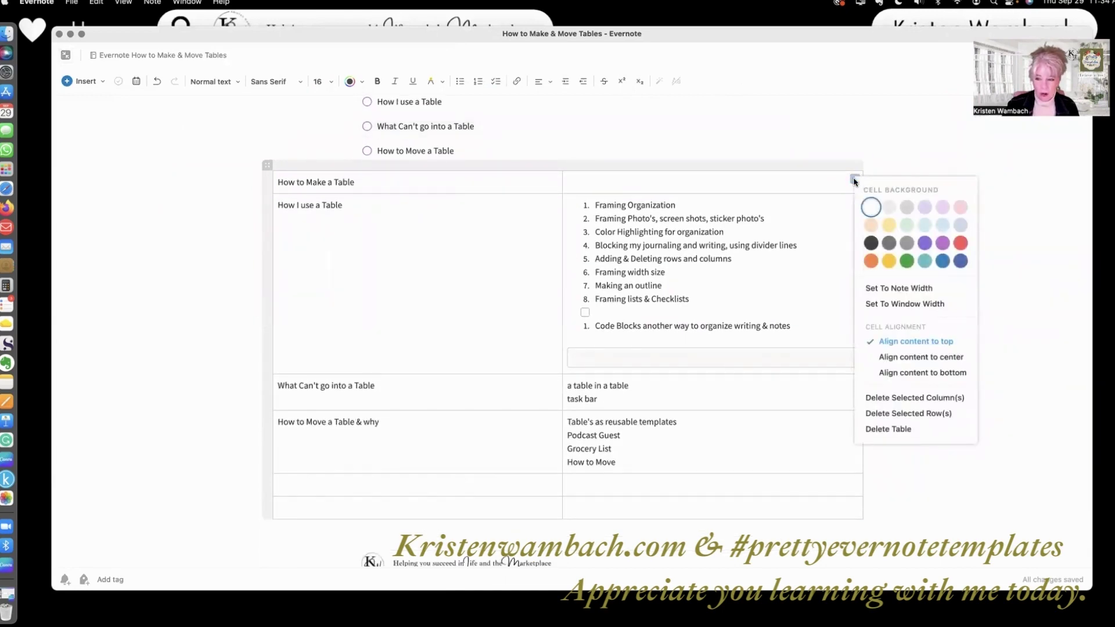
left_click(926, 287)
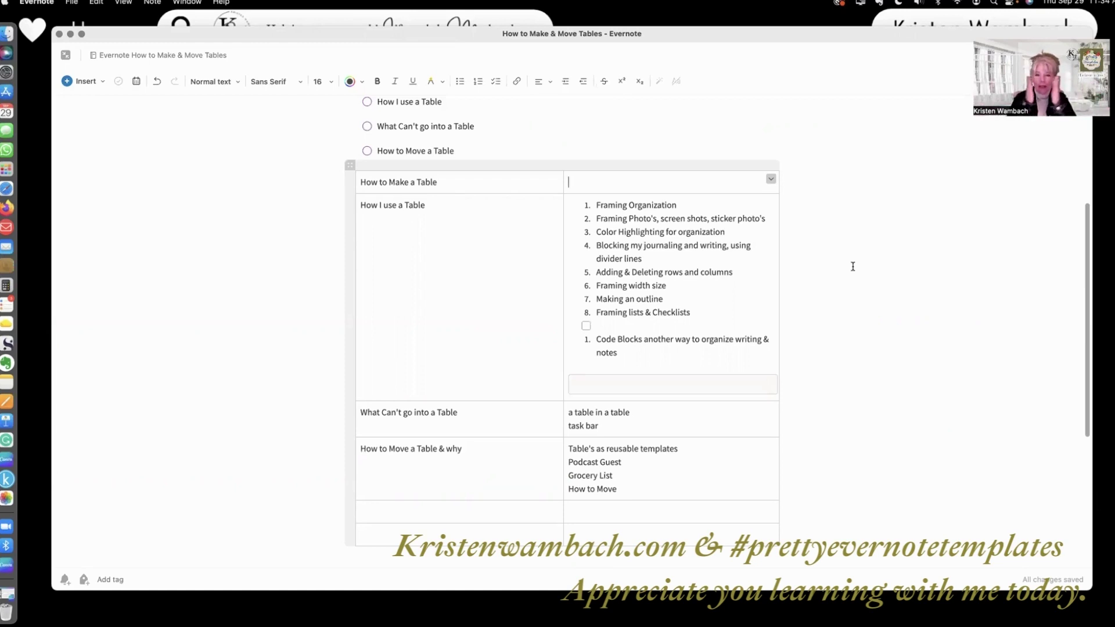
Give the empty cell beside How to Make a Table a light yellow background.
left_click(770, 180)
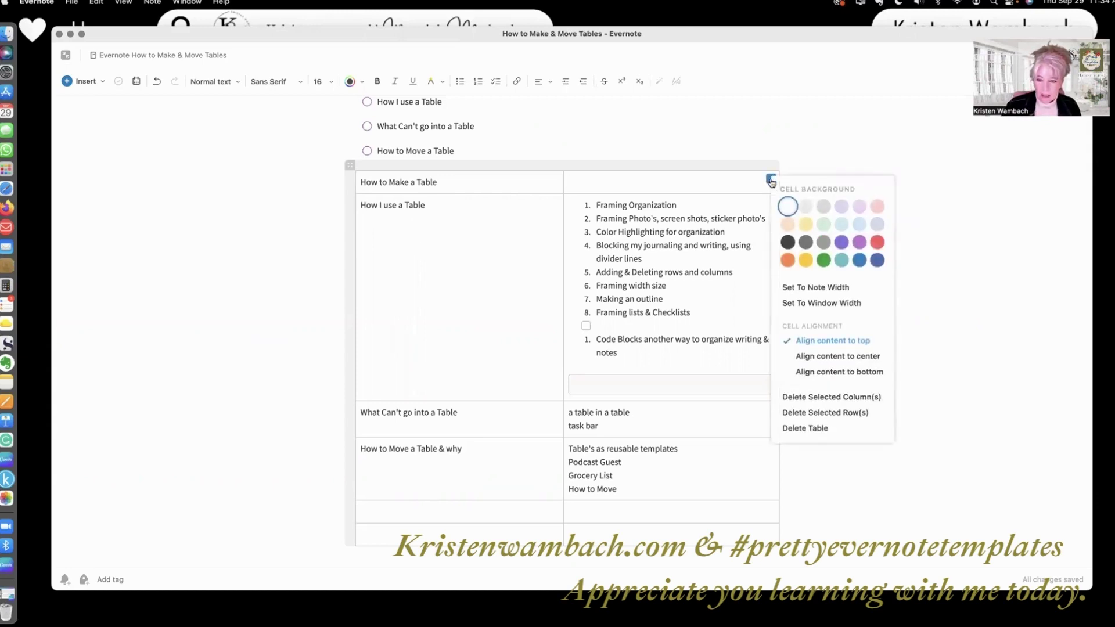
left_click(805, 224)
left_click(840, 220)
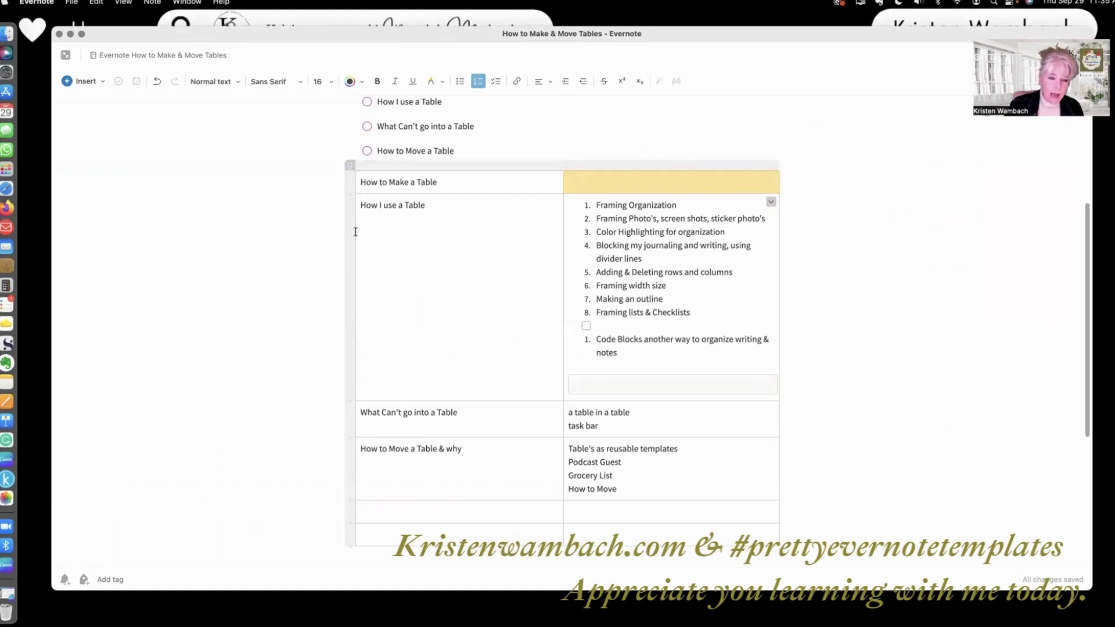
Merge the two cells of the outline table's first row.
left_click(349, 181)
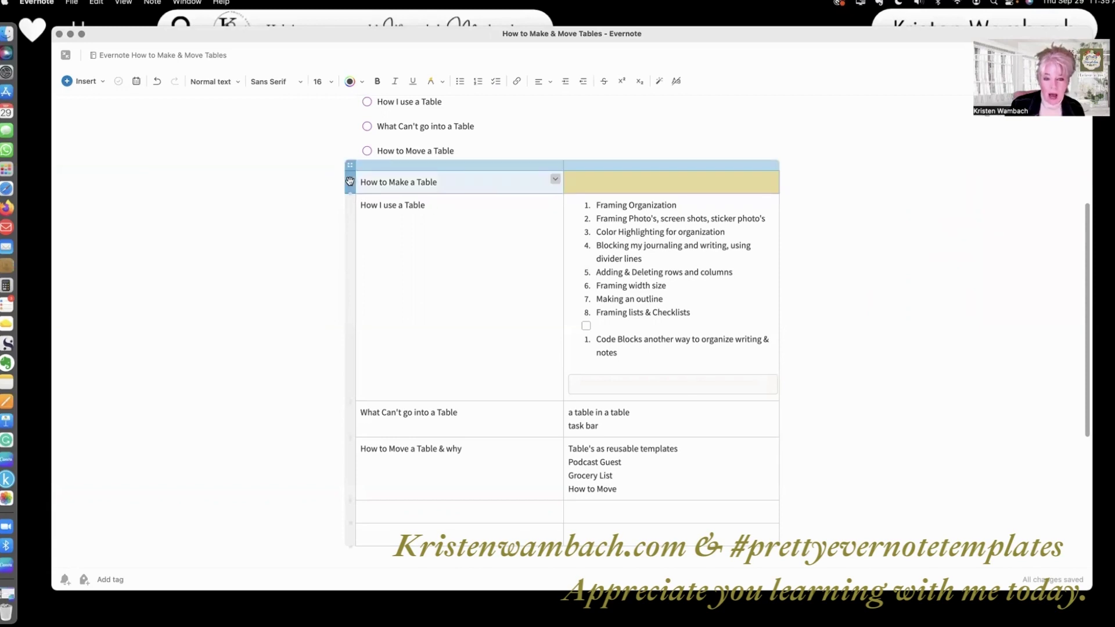
left_click(287, 193)
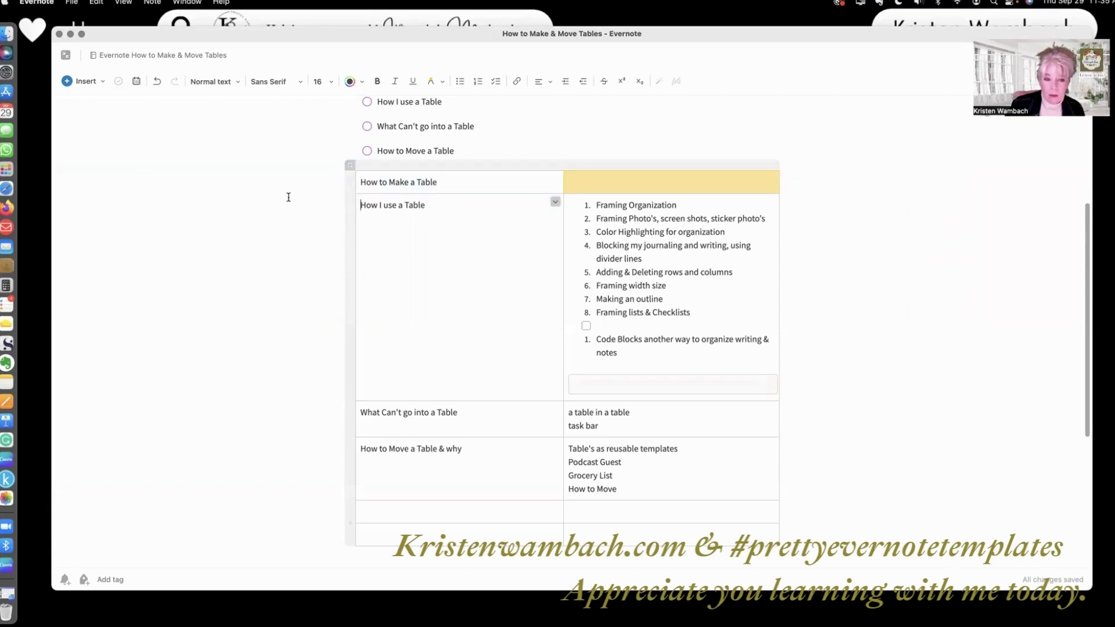
left_click(349, 180)
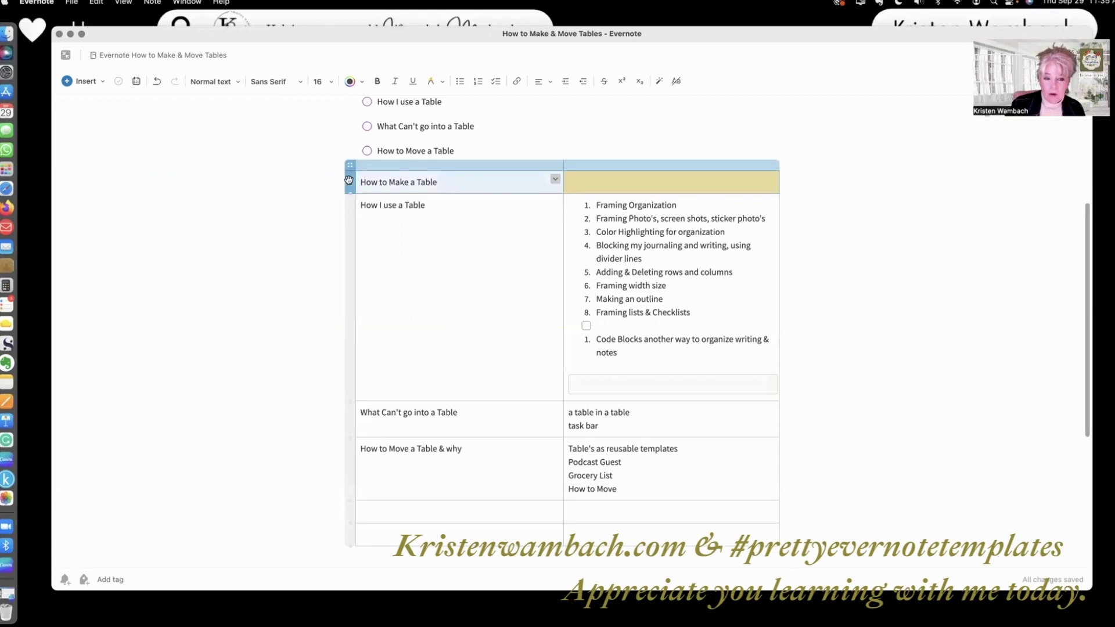
left_click(555, 181)
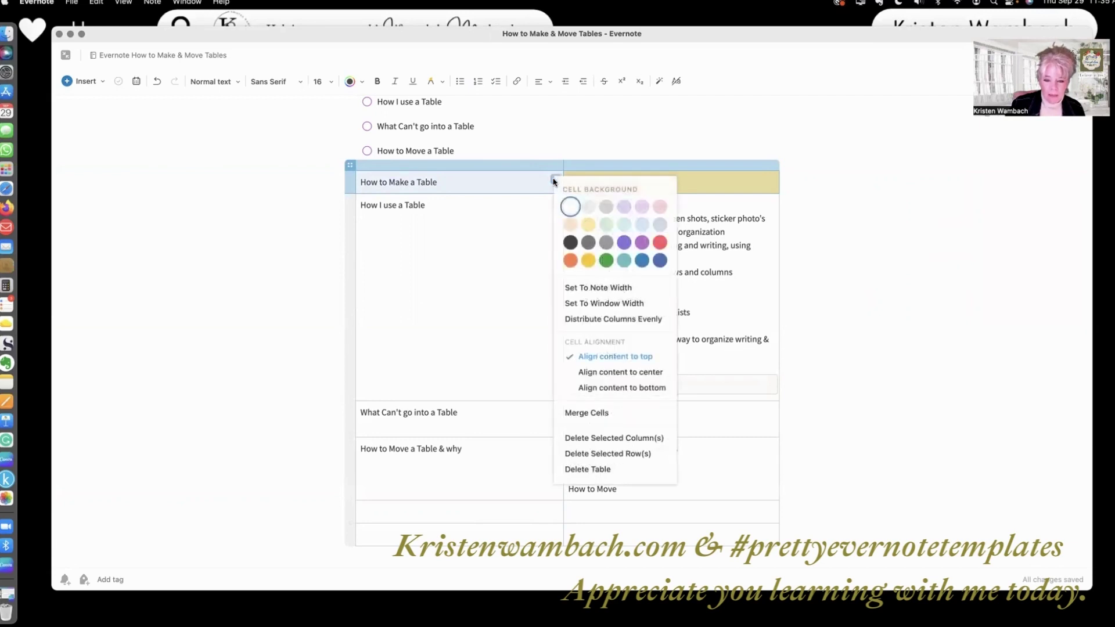
left_click(611, 414)
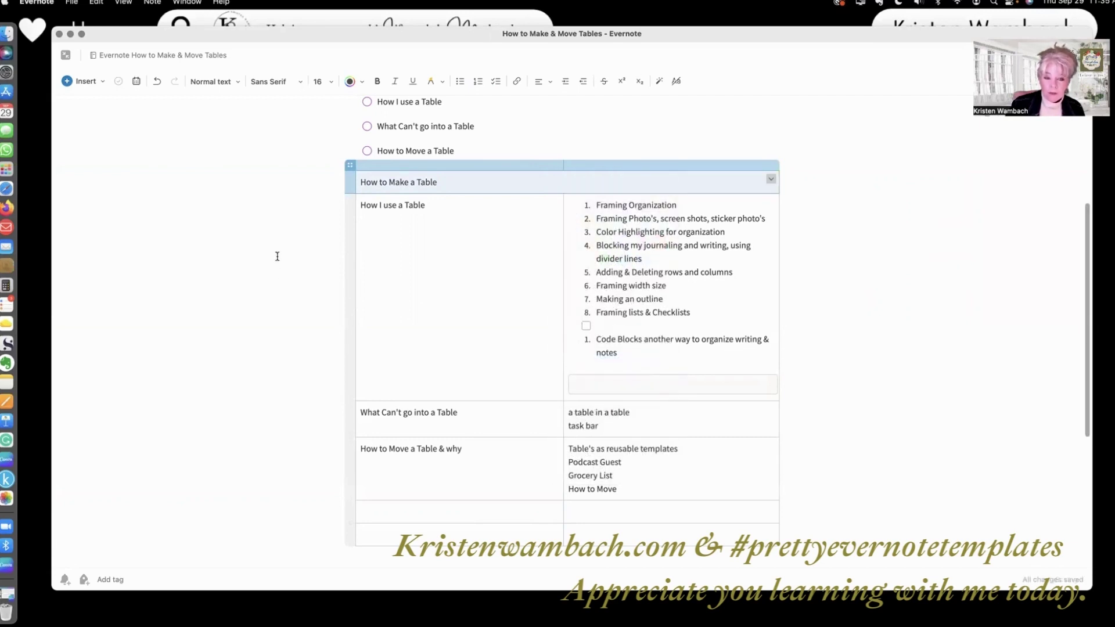
left_click(430, 205)
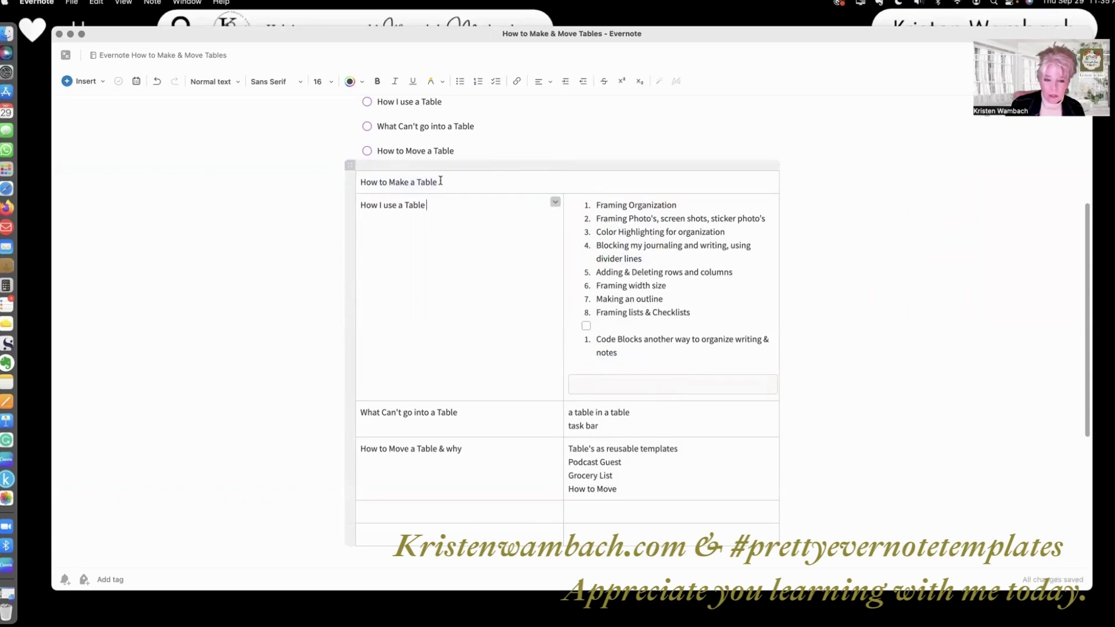
Format the How to Make a Table header as bold size 24 text on a light yellow cell background.
left_click_drag(443, 179, 357, 181)
left_click(376, 81)
left_click(330, 81)
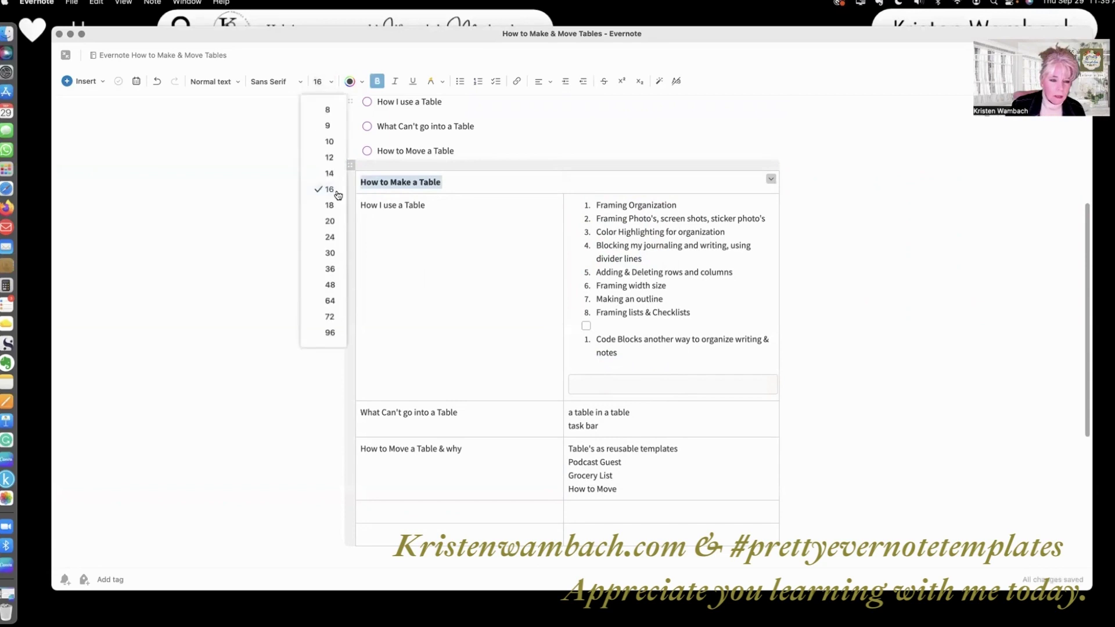
left_click(329, 237)
left_click(273, 187)
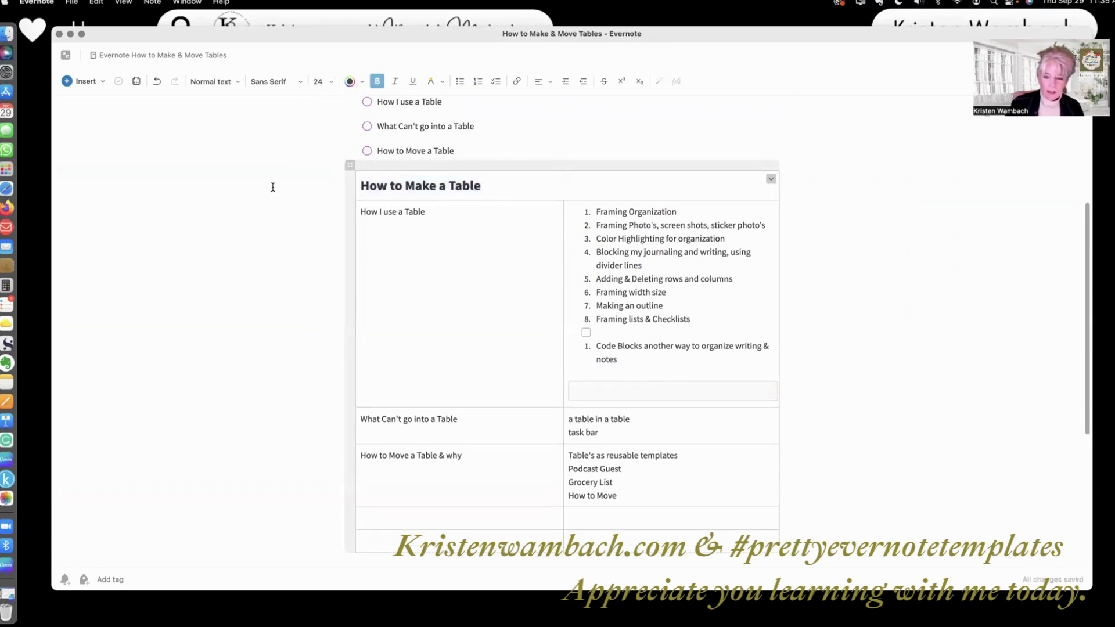
left_click(770, 178)
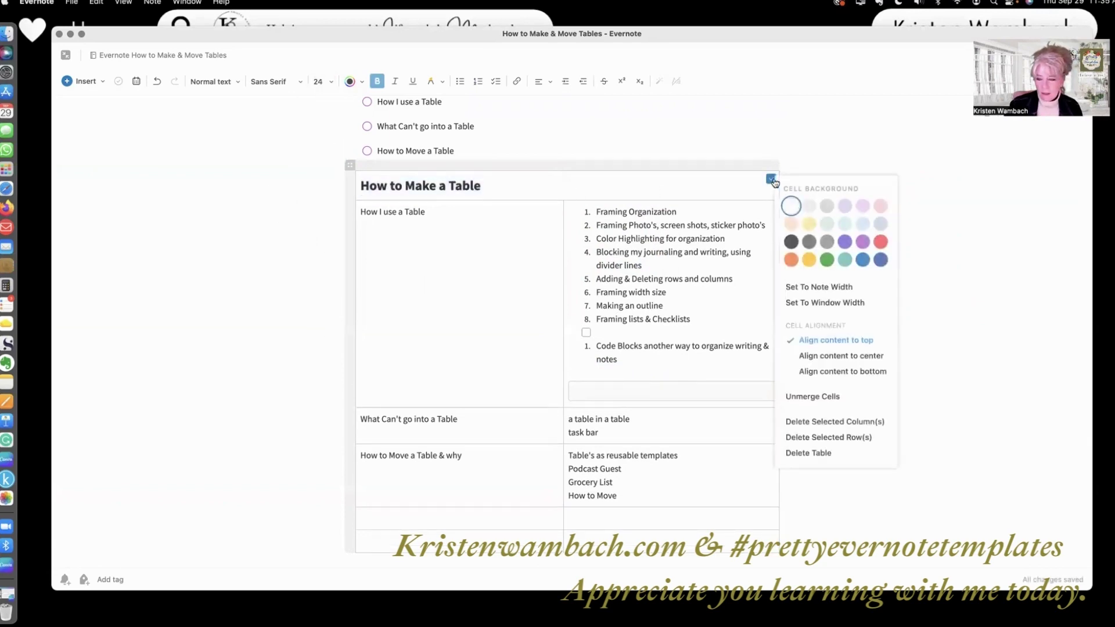
left_click(808, 231)
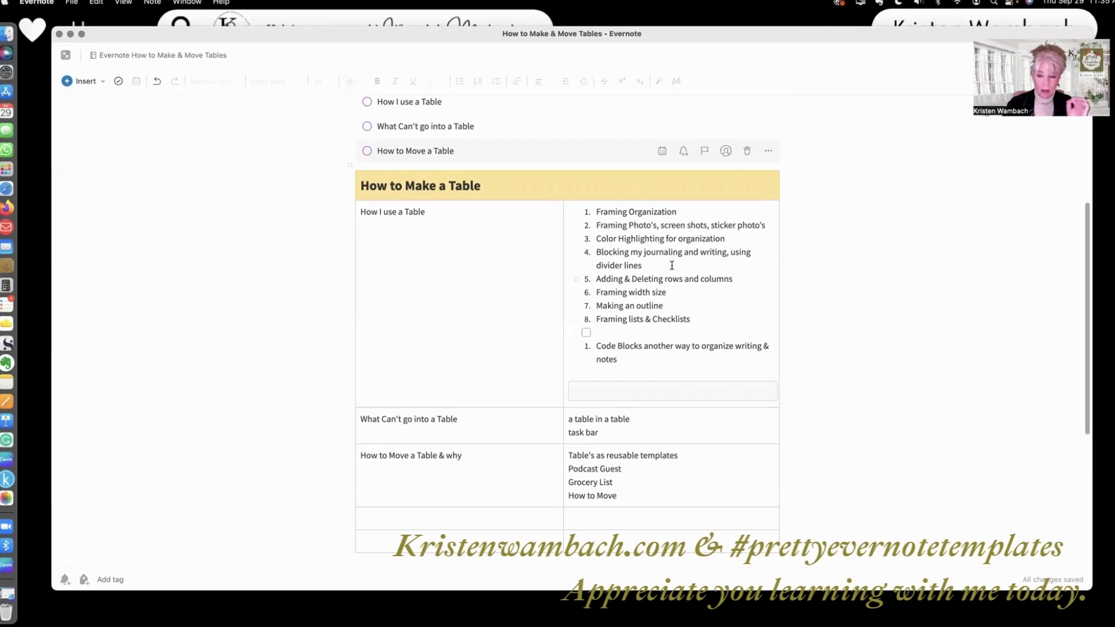
Break the numbered list after the item about blocking journaling and writing, and insert a divider line there.
left_click(650, 265)
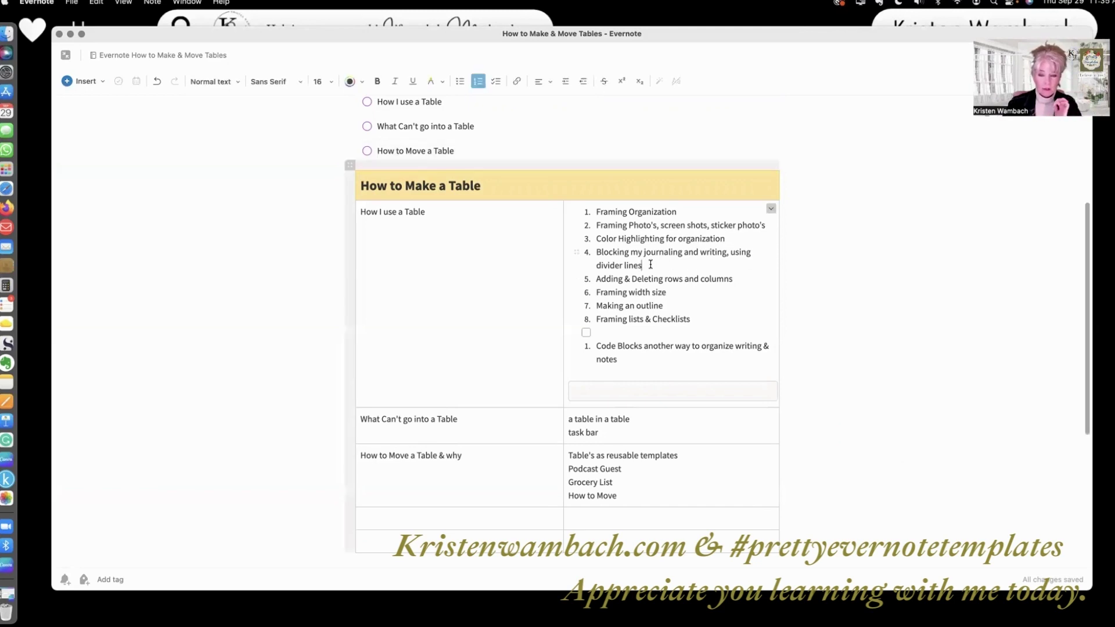
key("Return")
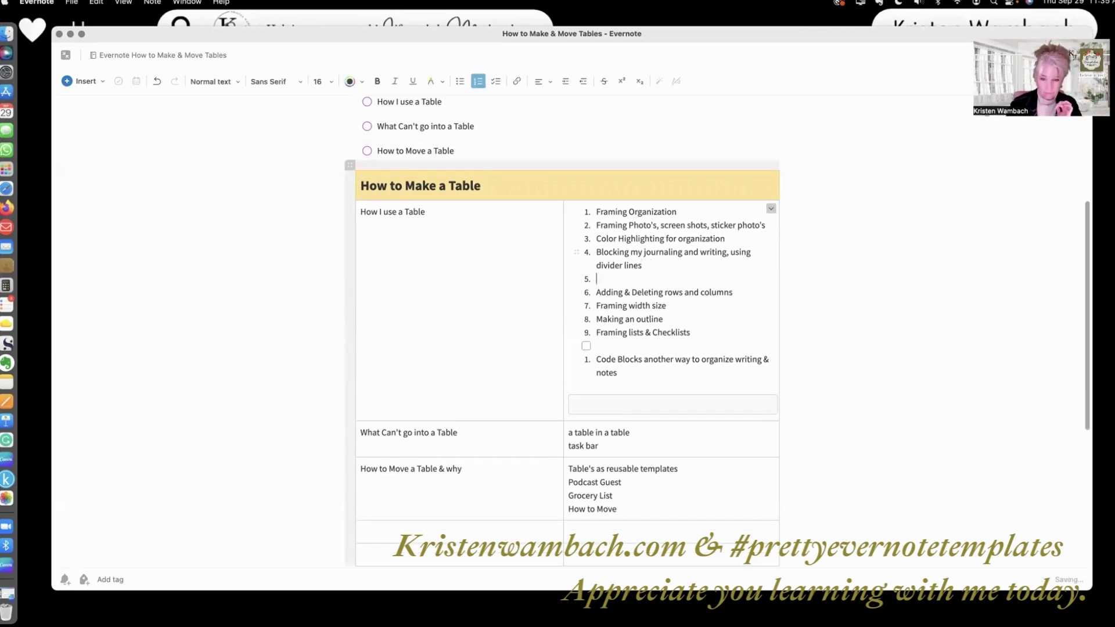
key("Return")
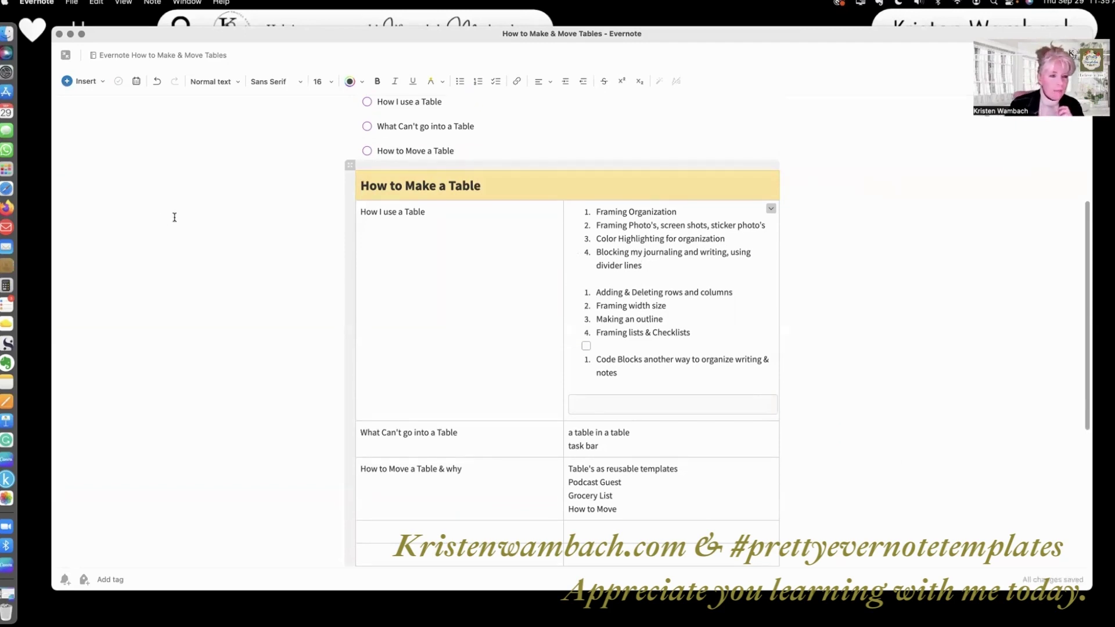
left_click(83, 82)
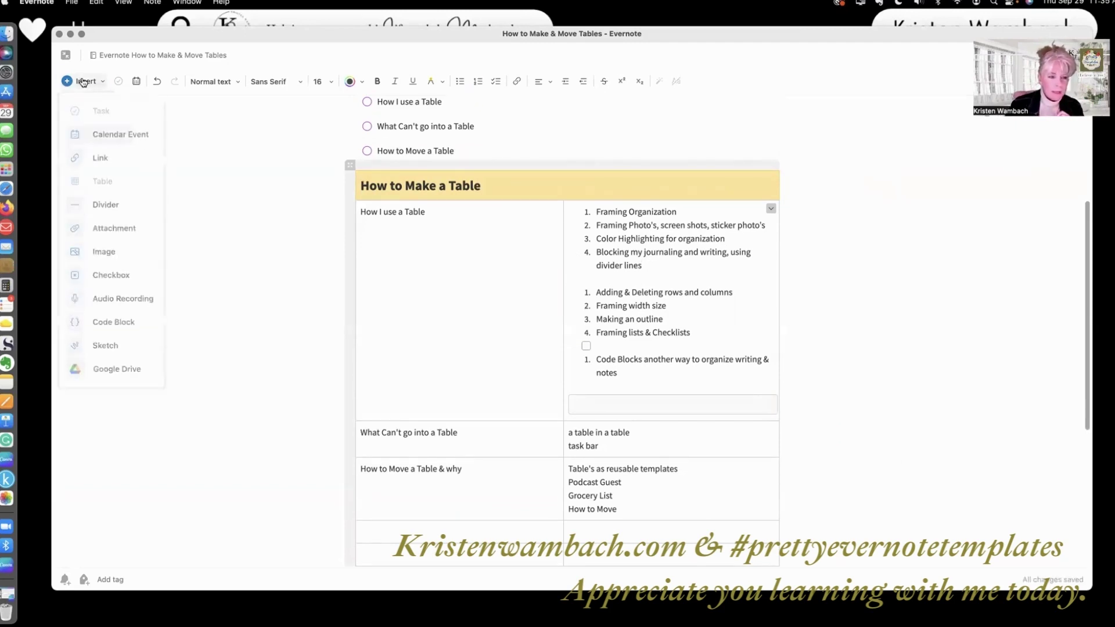
left_click(116, 208)
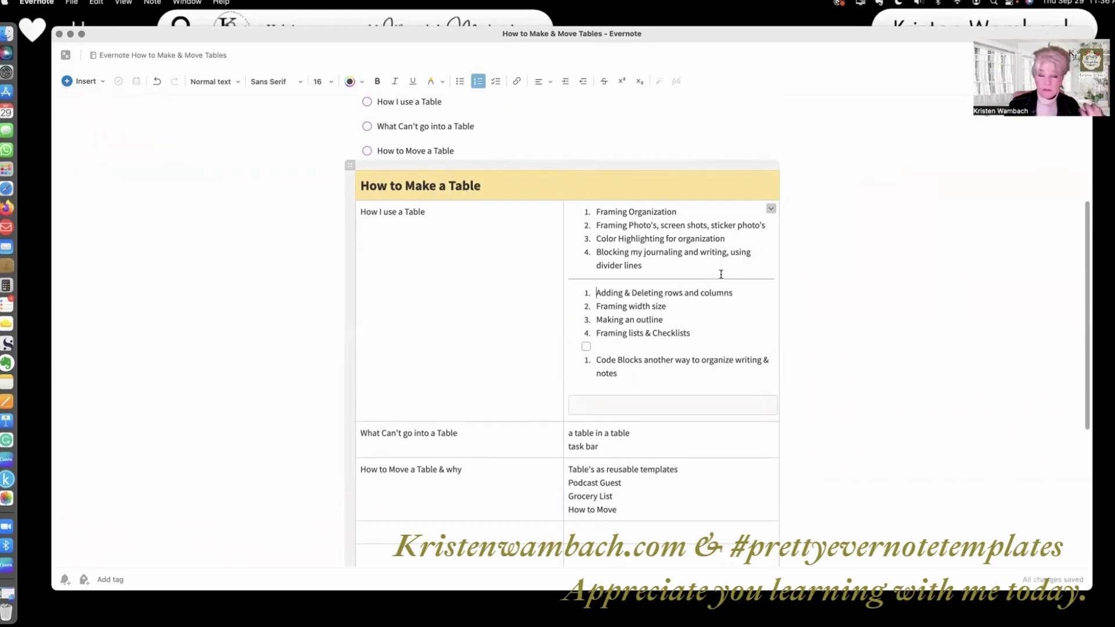
Add the unnumbered line "Write and make notes" between the fourth list item and the divider.
left_click(680, 273)
key("Return")
key("Return")
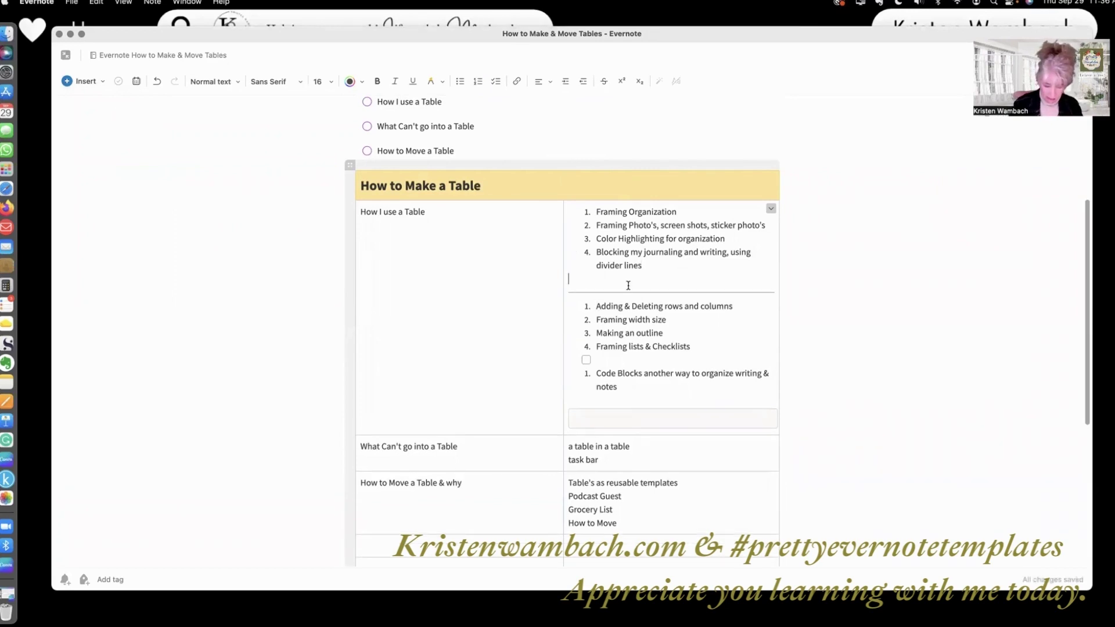
type("Write and")
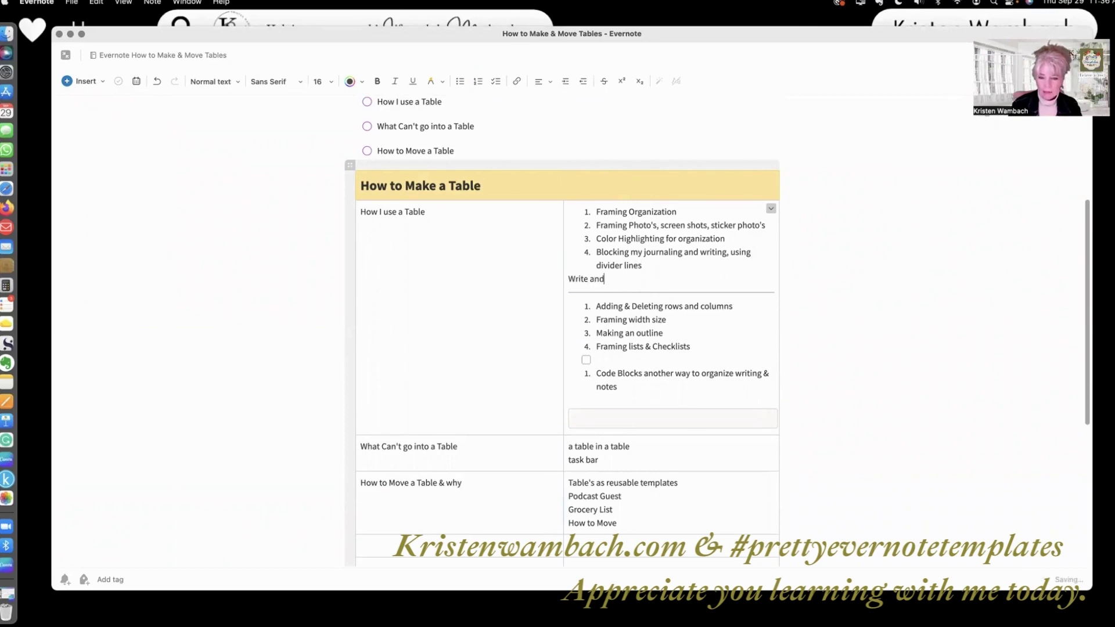
type(" make notes")
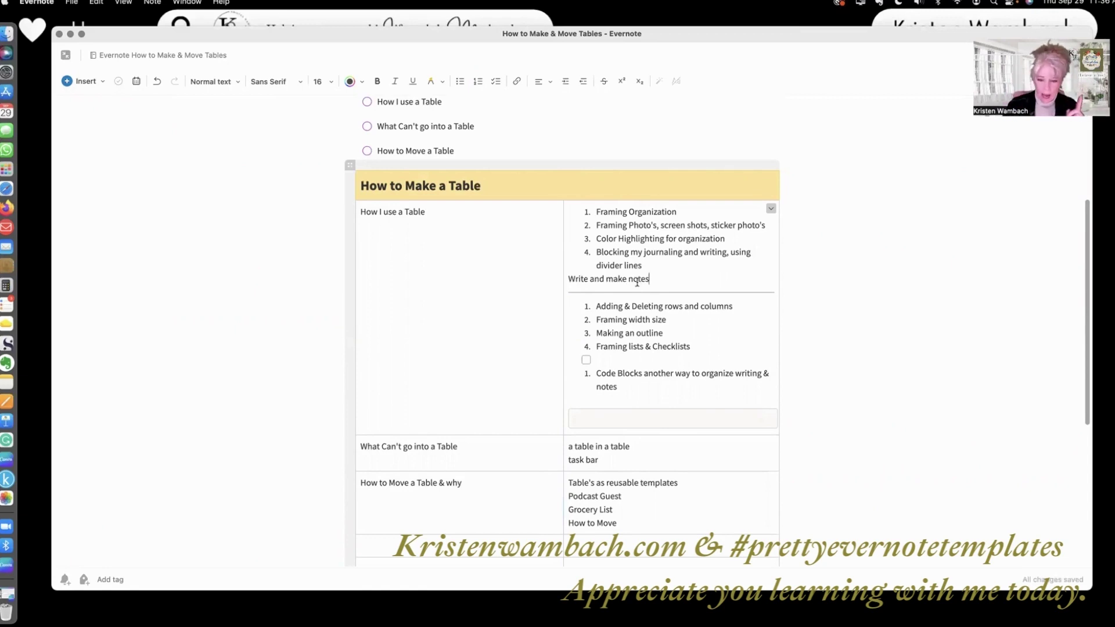
Add blank lines above the "Adding & Deleting rows and columns" list and insert a second divider line there.
left_click(571, 302)
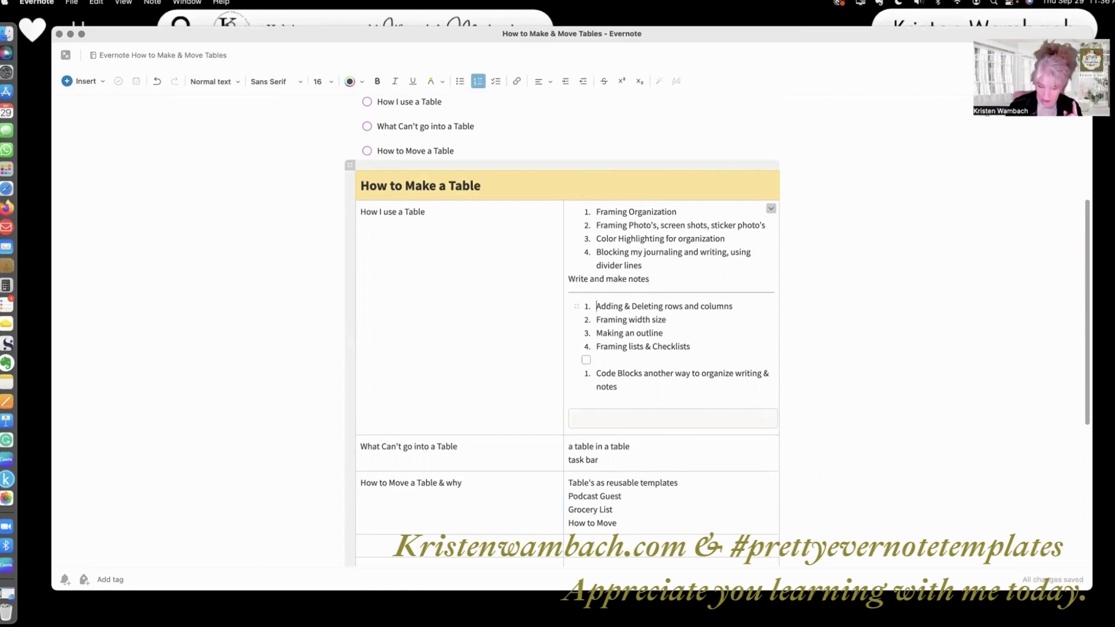
key("Return")
key("Return")
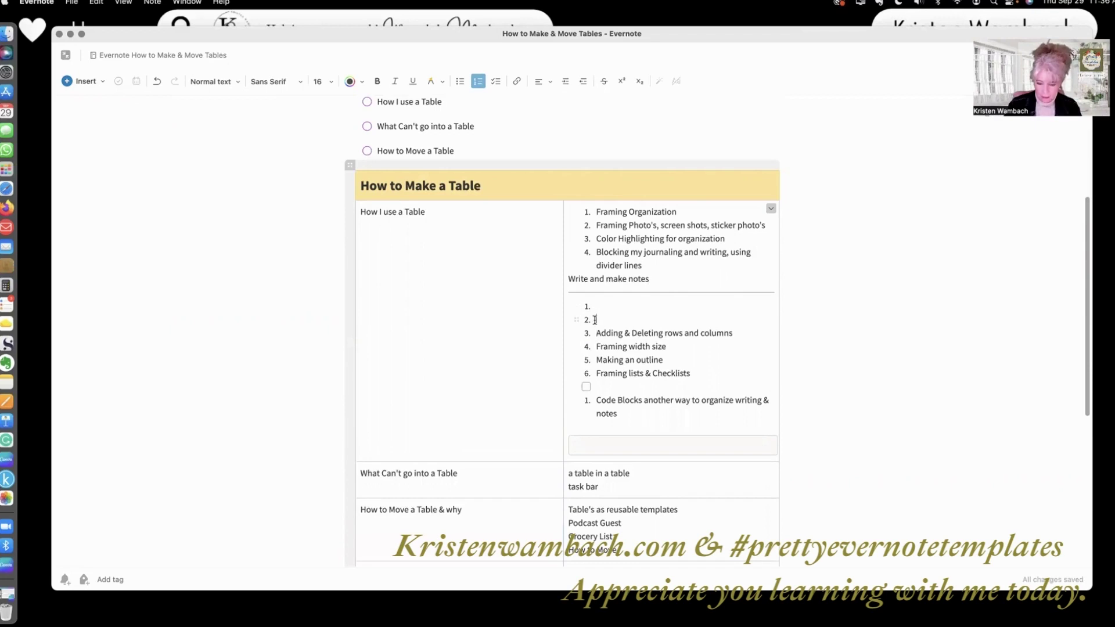
key("BackSpace")
key("BackSpace")
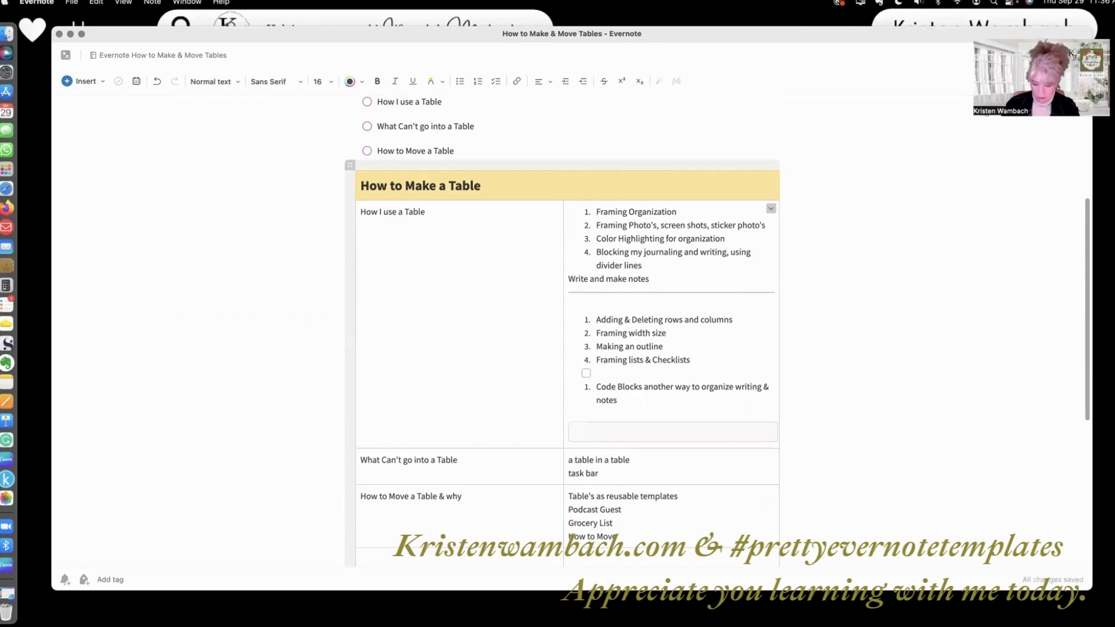
key("Return")
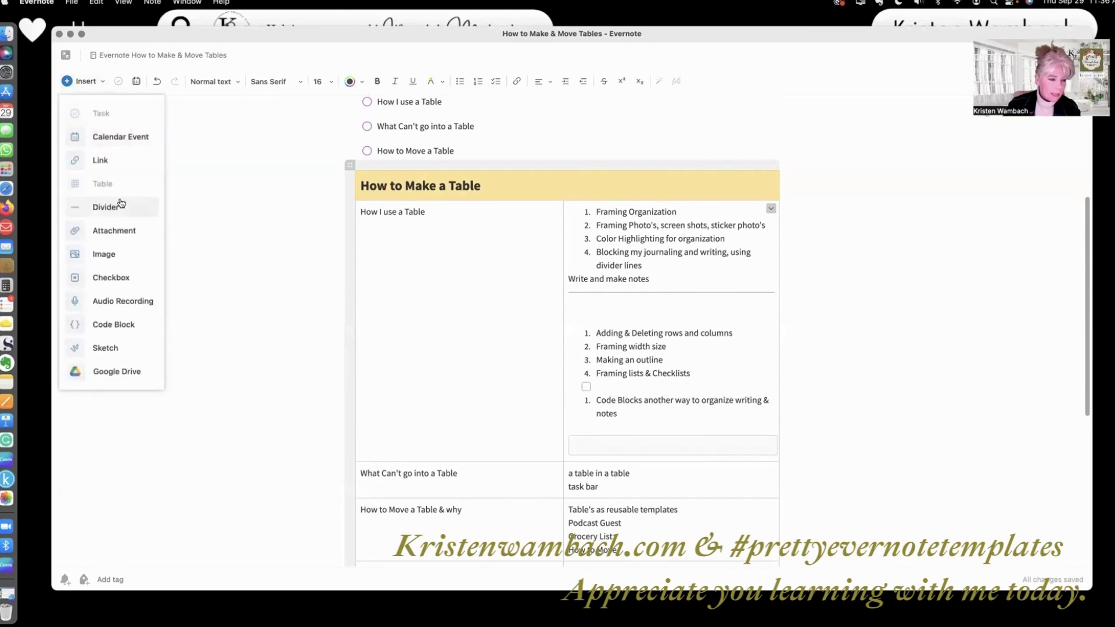
left_click(120, 201)
left_click(465, 267)
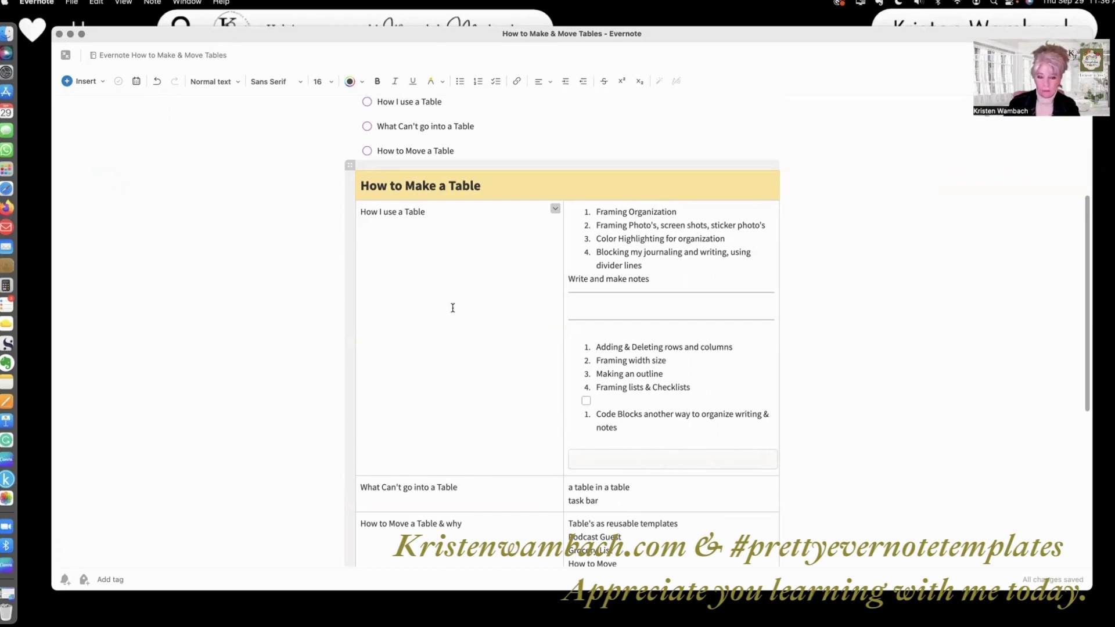
scroll(453, 308, "down", 3)
scroll(454, 308, "up", 3)
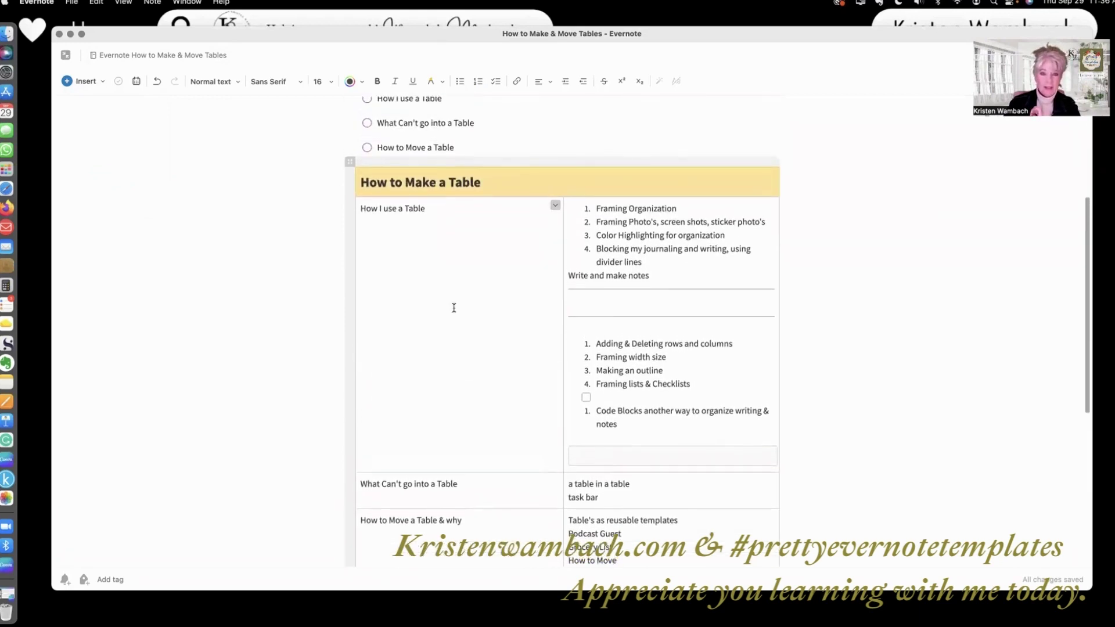
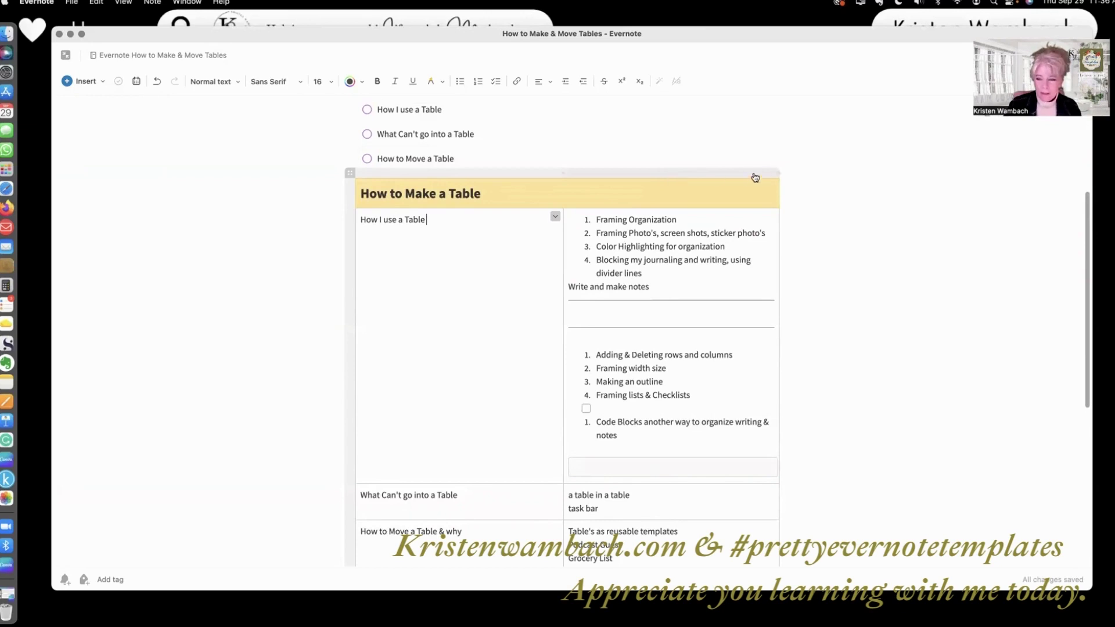
Add an empty third column after the table's last column and place the cursor in its first cell.
mouse_move(778, 176)
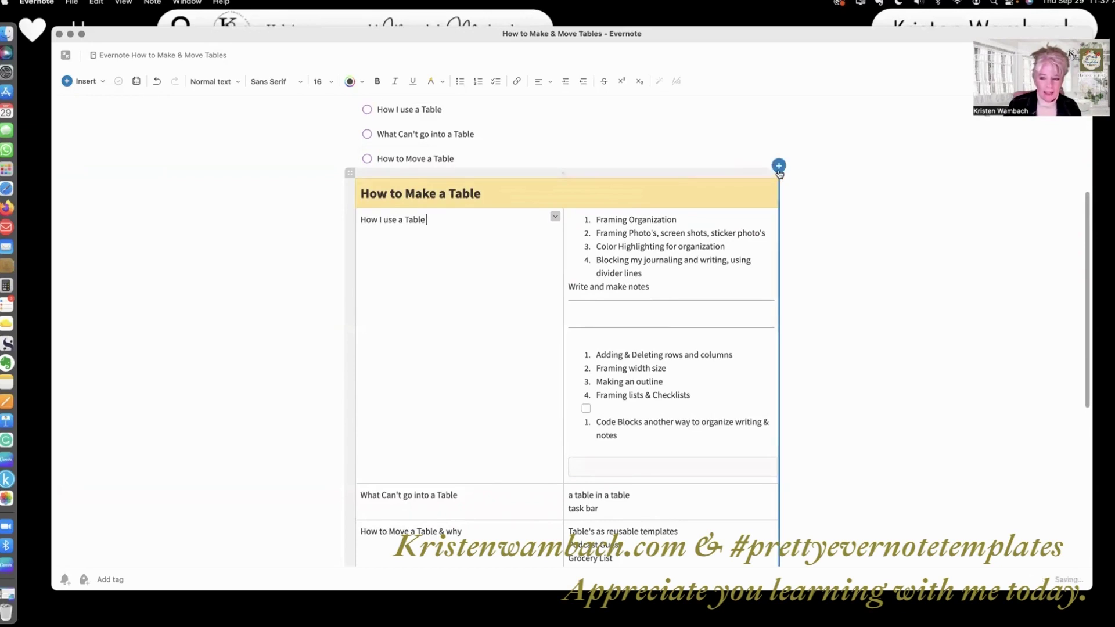
left_click(778, 168)
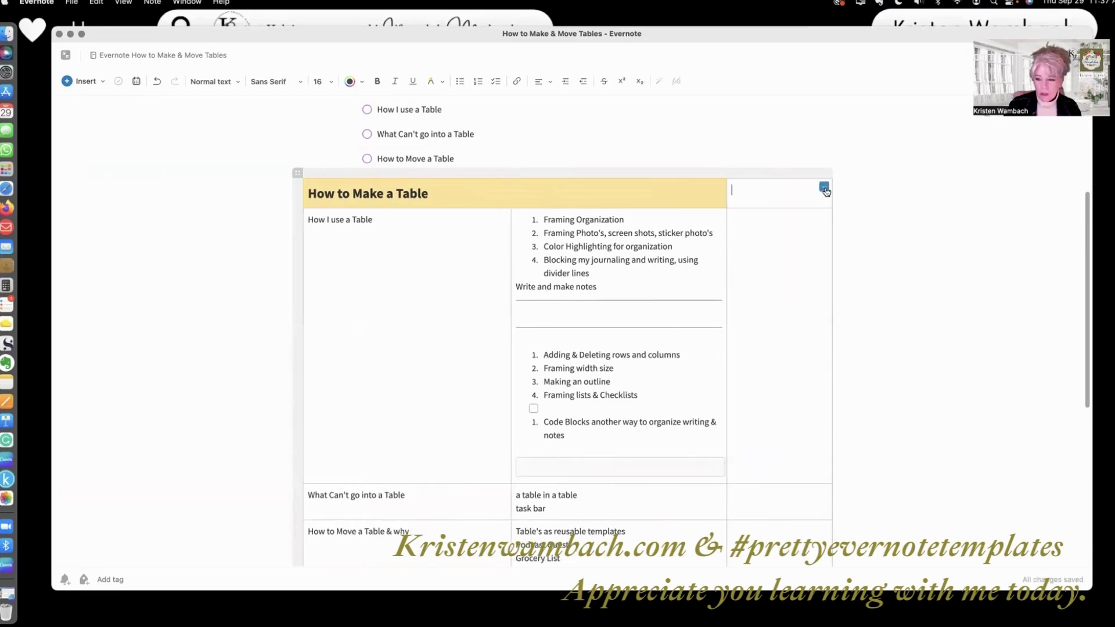
left_click(825, 188)
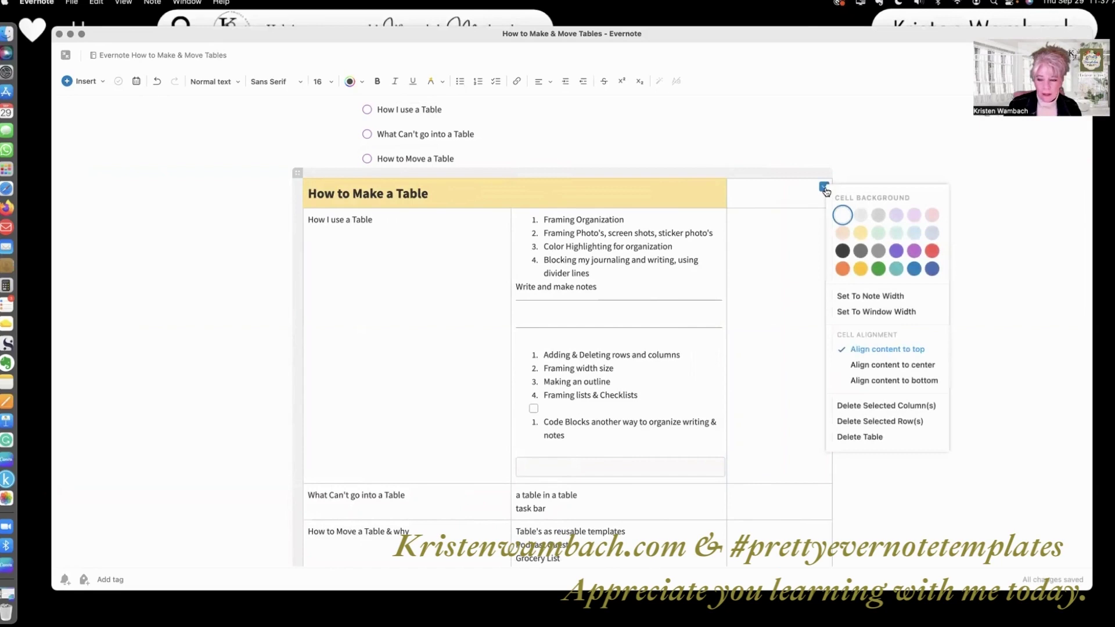
left_click(824, 186)
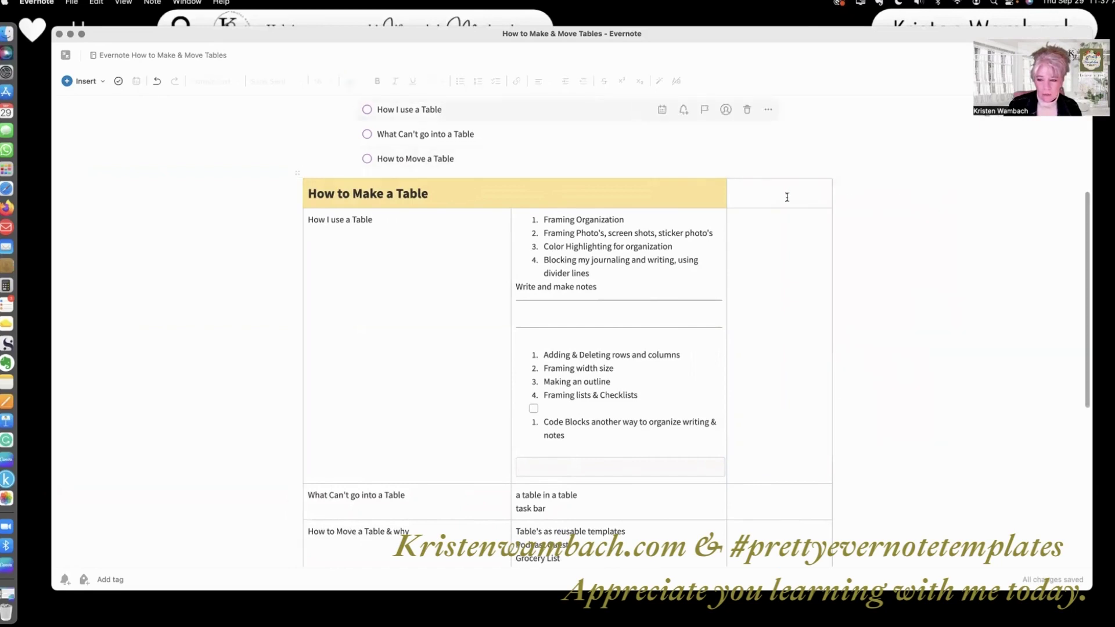
left_click(806, 192)
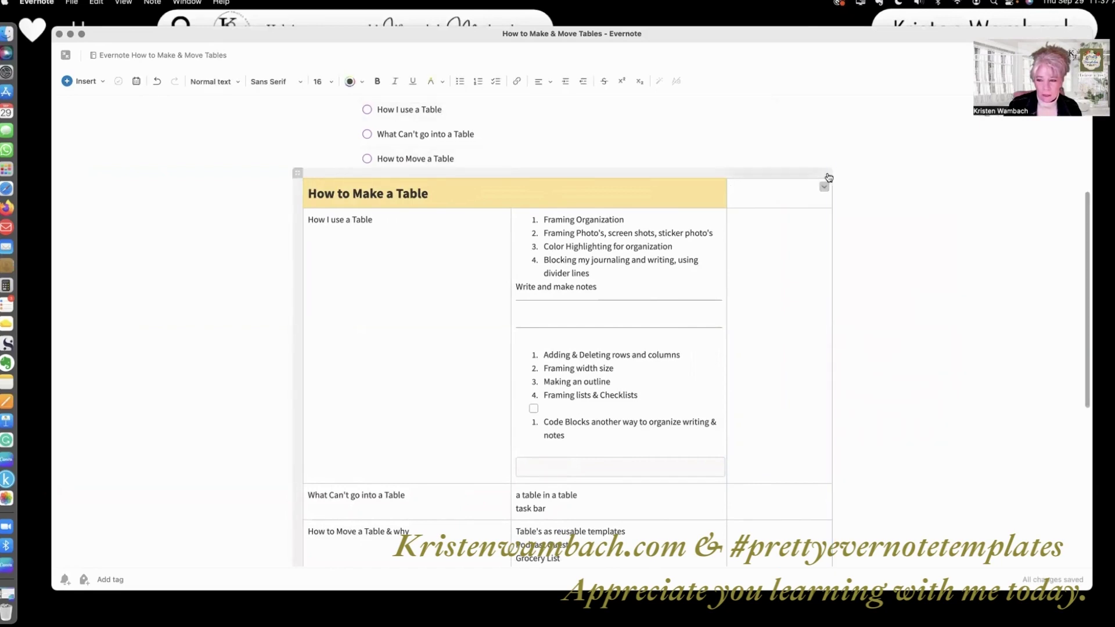
Add a fourth column after the empty third one, and delete the third column.
mouse_move(830, 170)
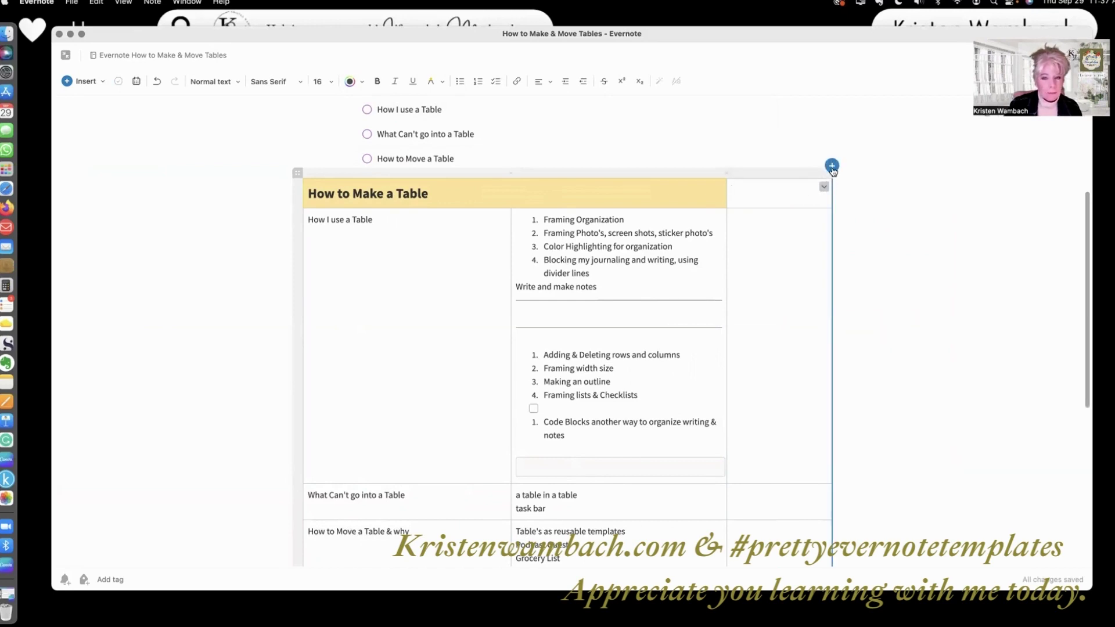
left_click(832, 168)
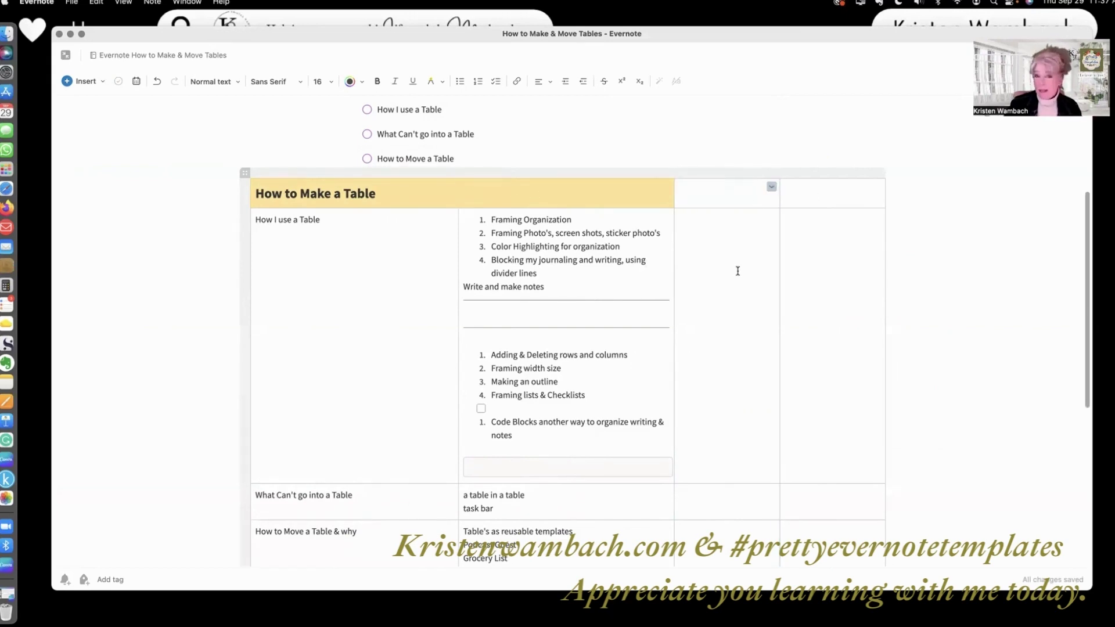
left_click(771, 187)
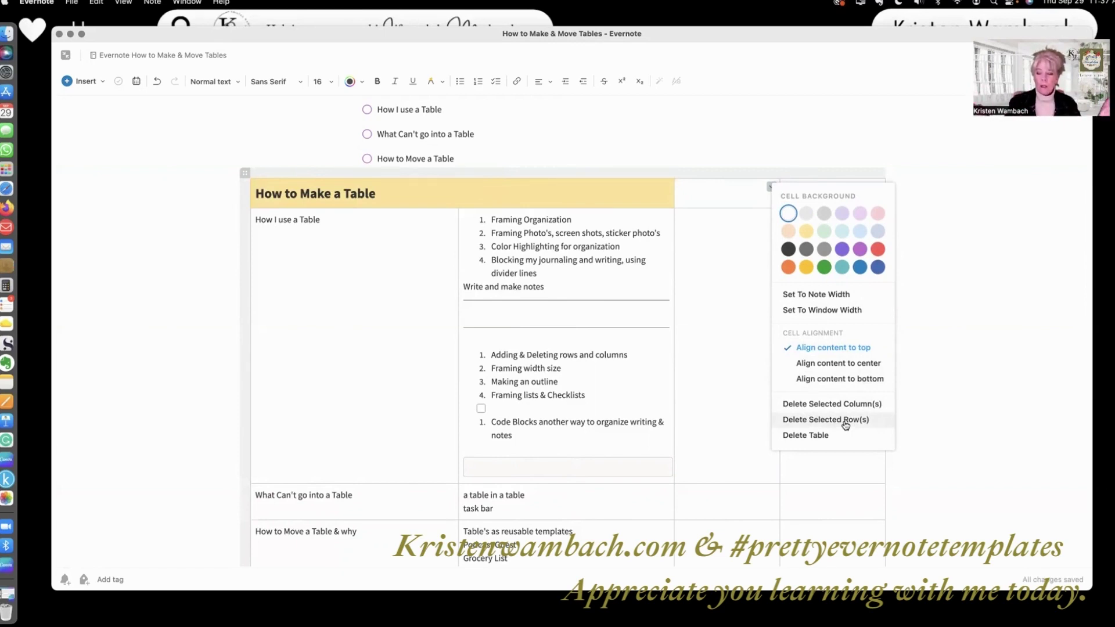
left_click(845, 404)
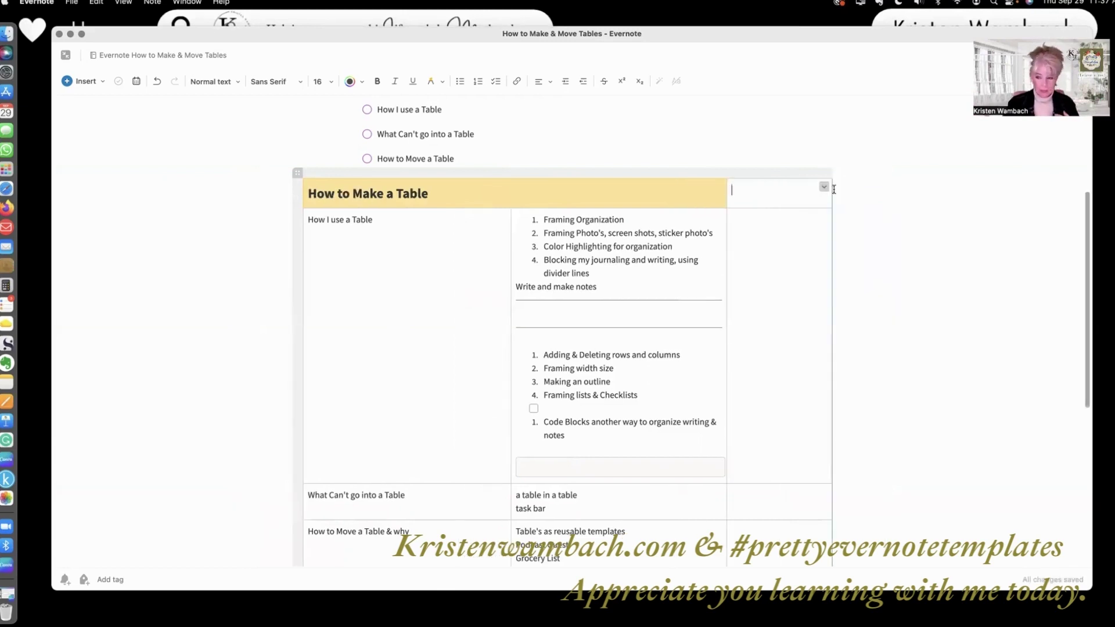
Add an empty fourth column to the table again and delete that outermost column.
left_click(832, 168)
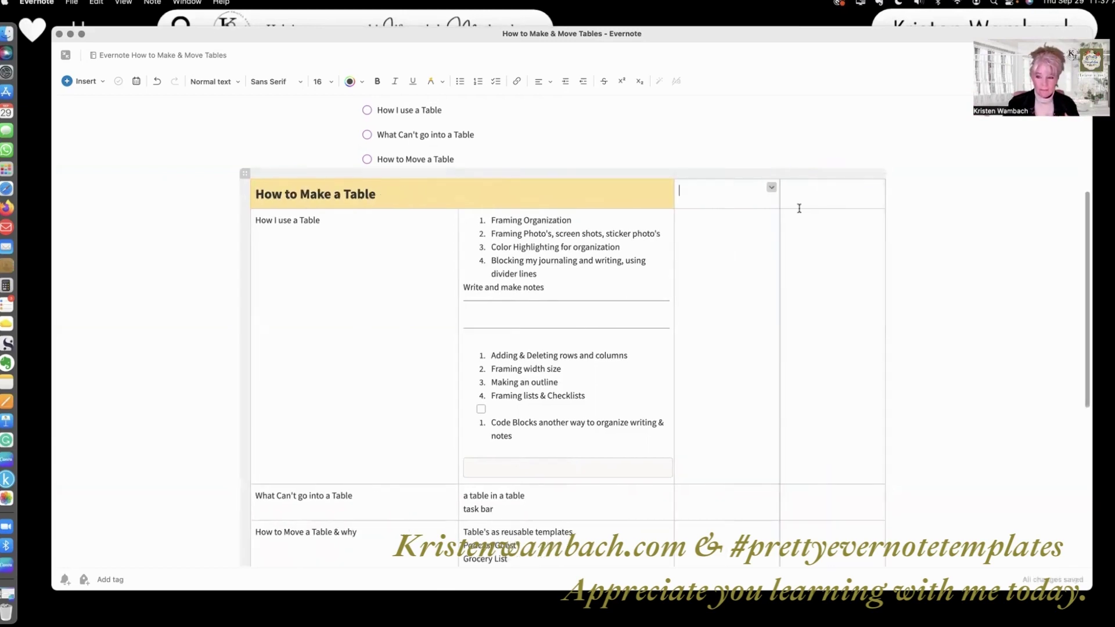
left_click(875, 190)
left_click(876, 187)
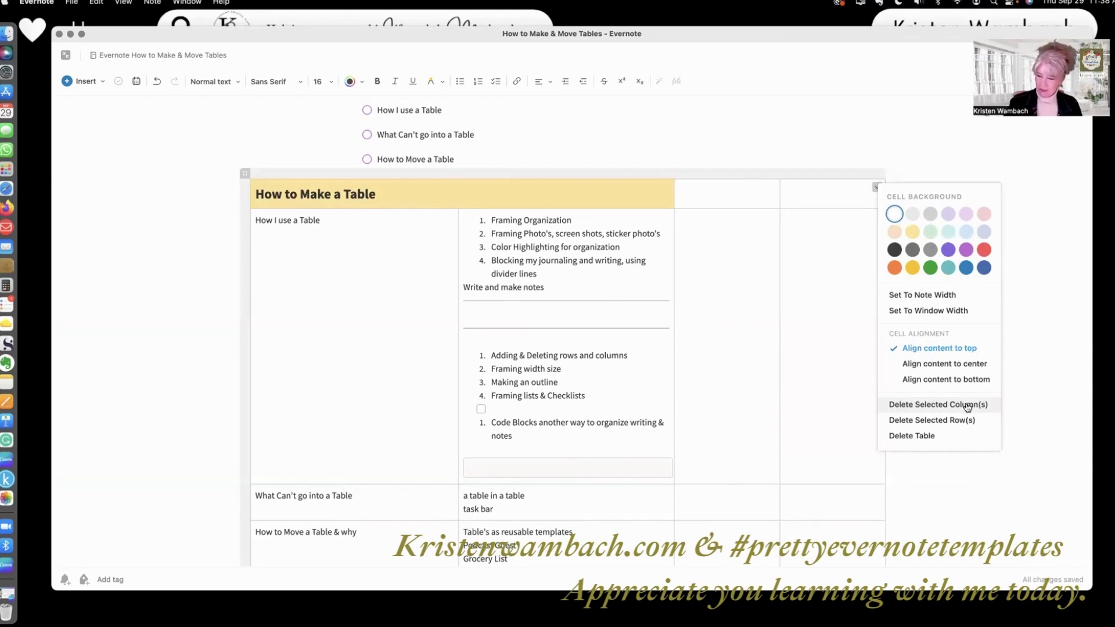
left_click(967, 405)
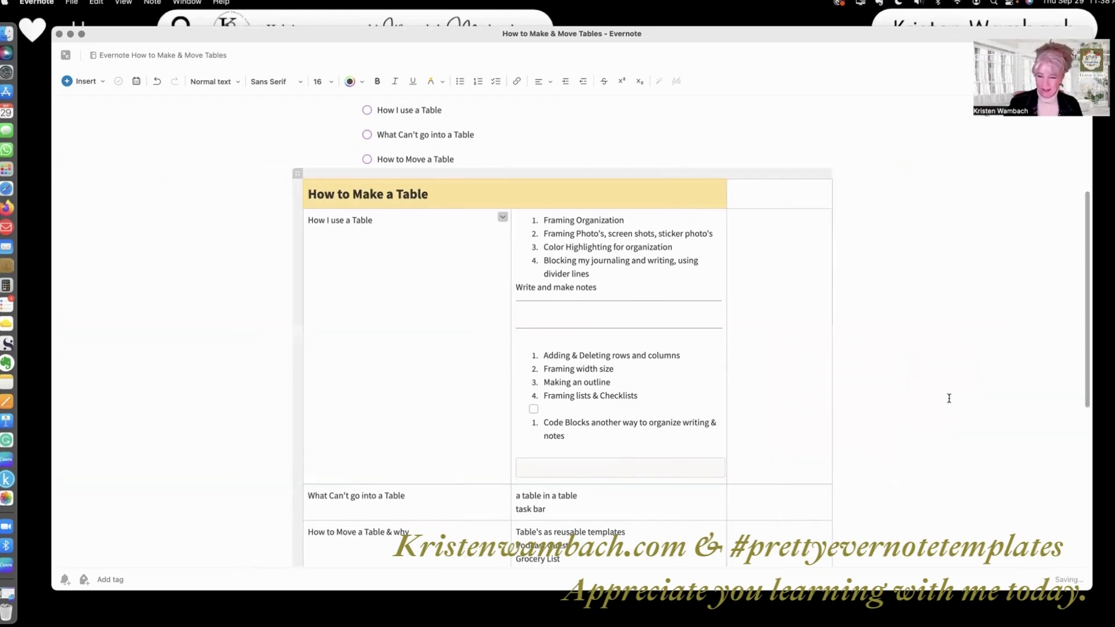
Center the How to Make a Table header both vertically in its merged cell and horizontally as text.
scroll(803, 366, "down", 2)
scroll(803, 366, "up", 4)
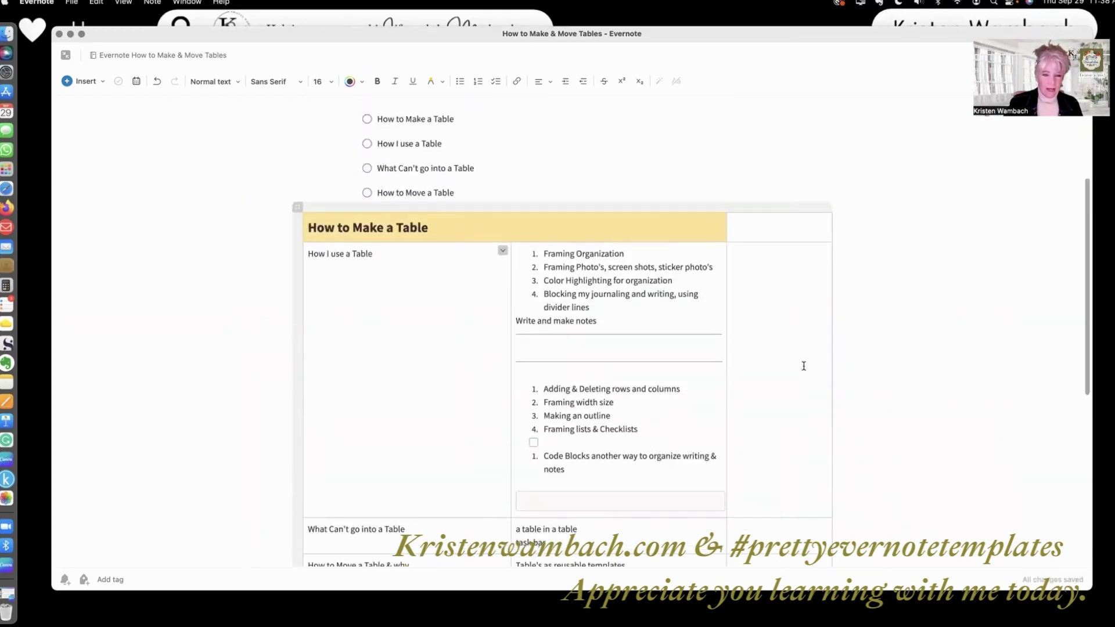
left_click(454, 288)
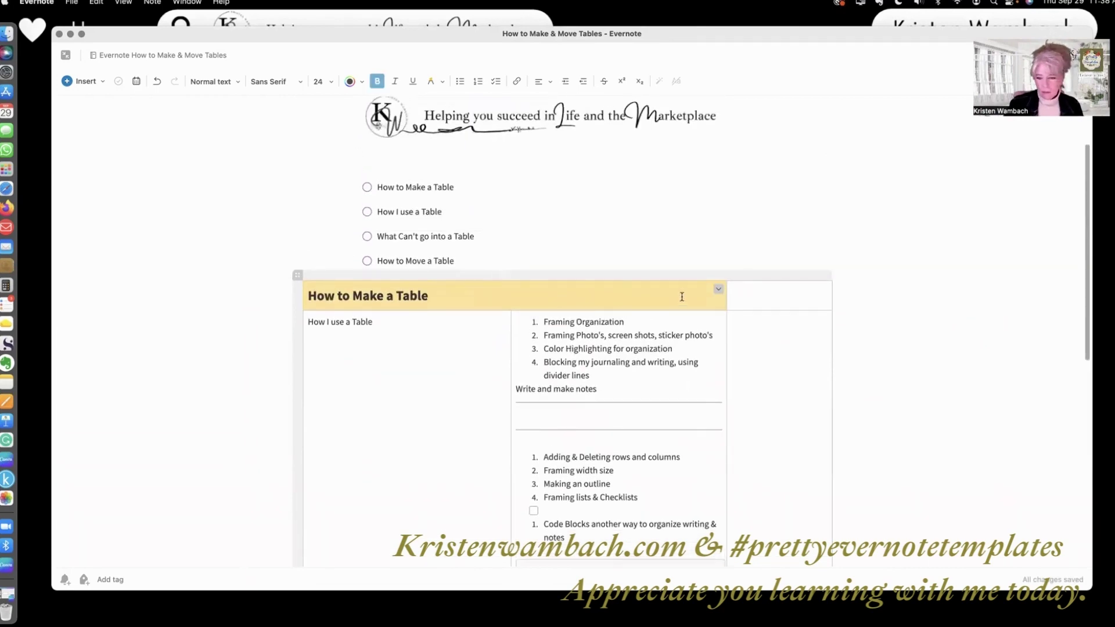
left_click(718, 291)
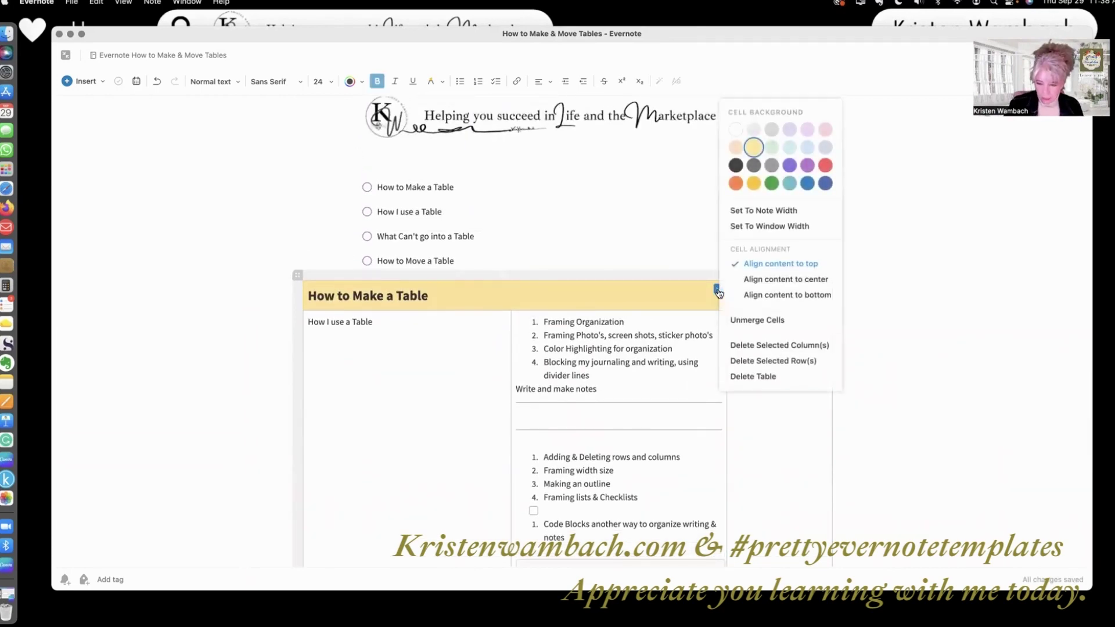
left_click(791, 281)
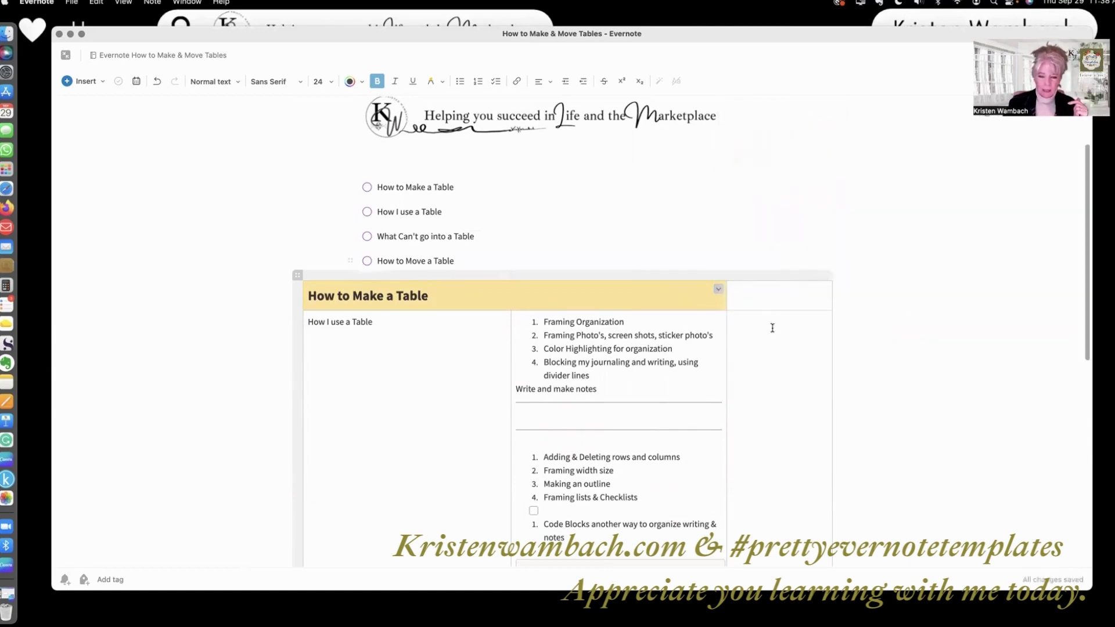
left_click(718, 291)
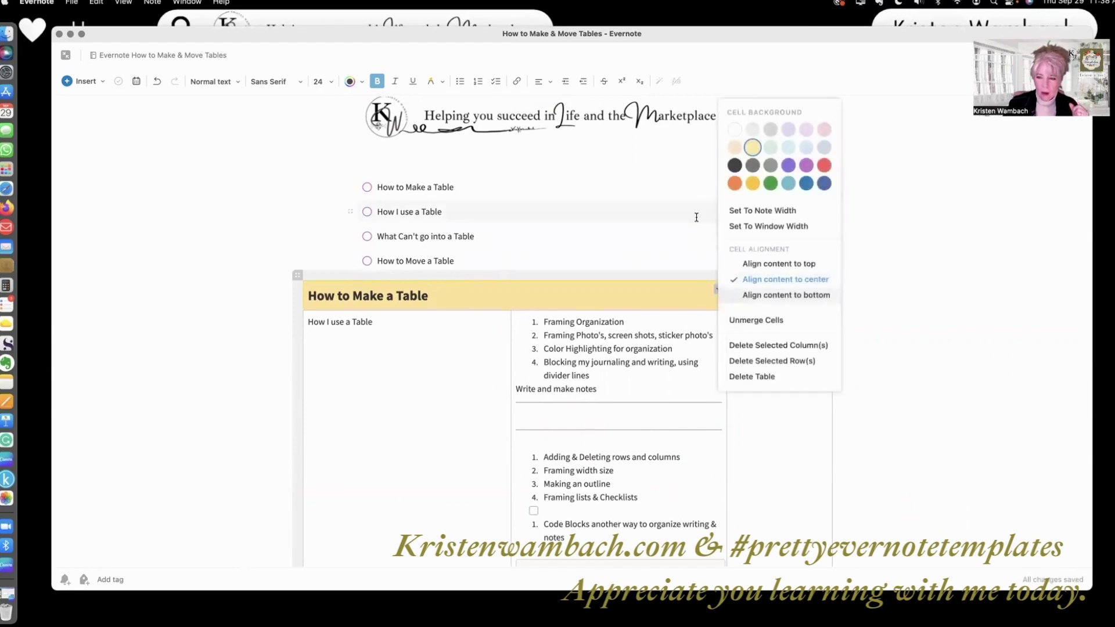
left_click(552, 84)
left_click(549, 134)
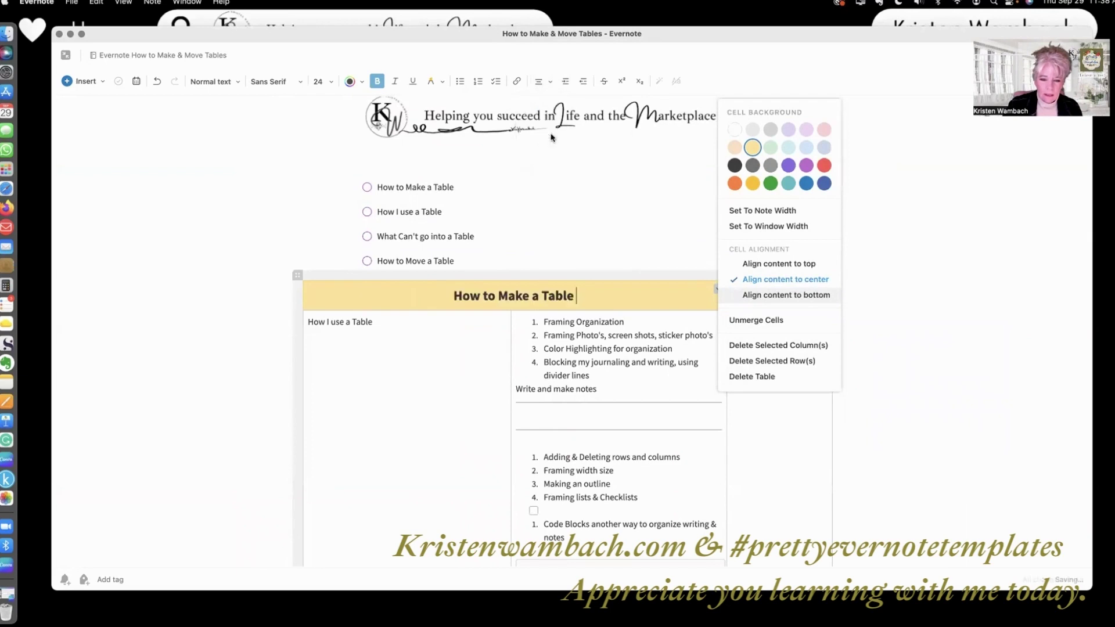
left_click(177, 232)
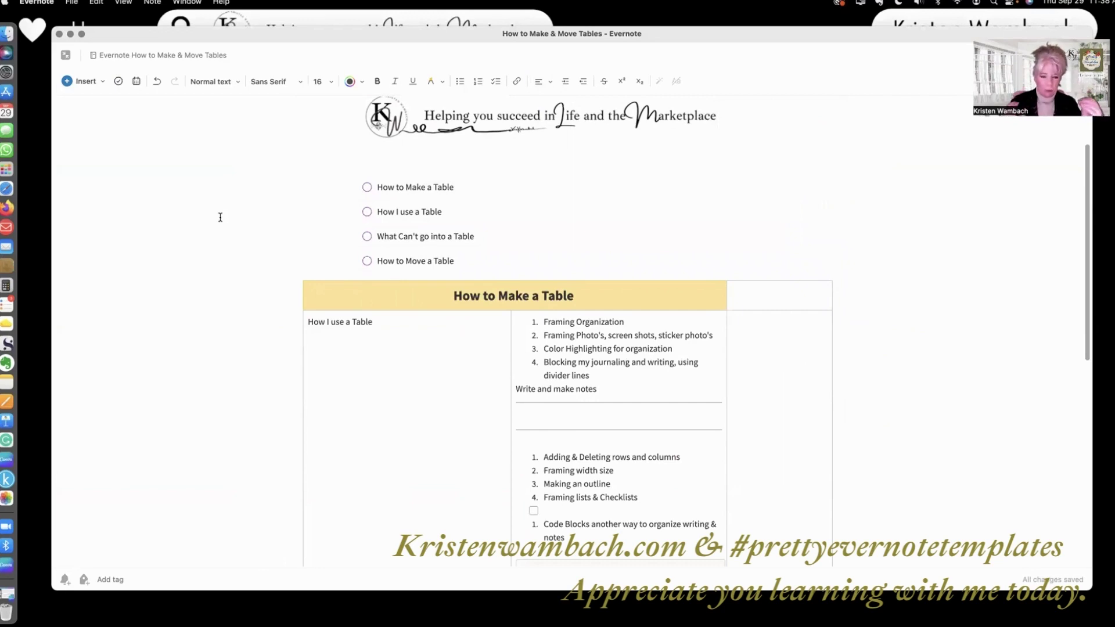
Collapse the expanded note to bring back the notebook's note list and open the PODCAST EPISODE PLANNER note.
scroll(670, 389, "down", 2)
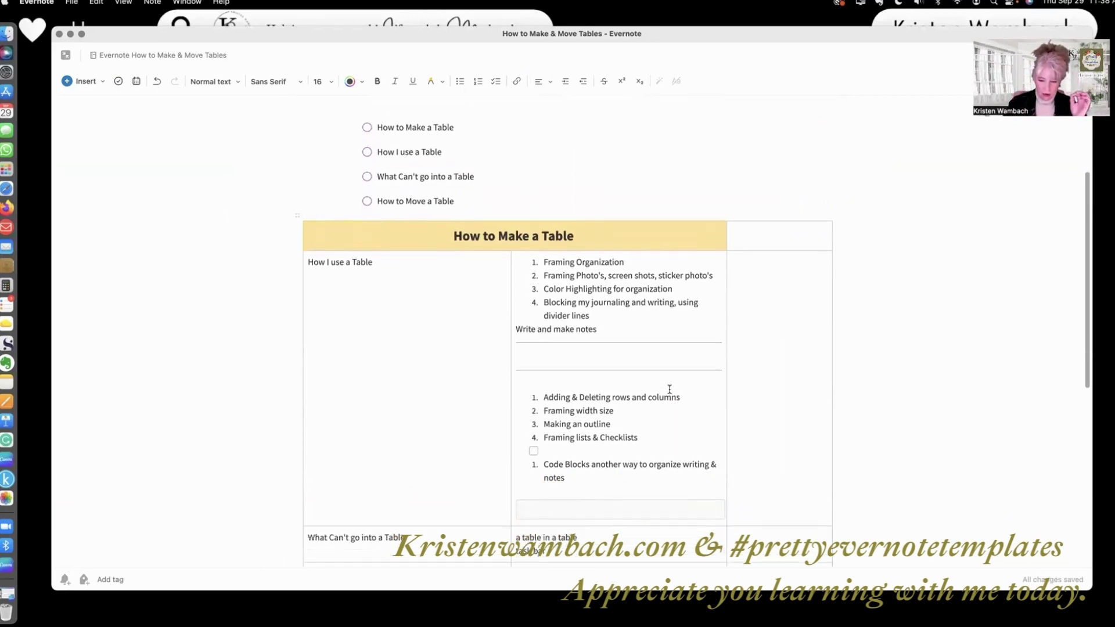
scroll(669, 389, "down", 1)
scroll(669, 389, "down", 2)
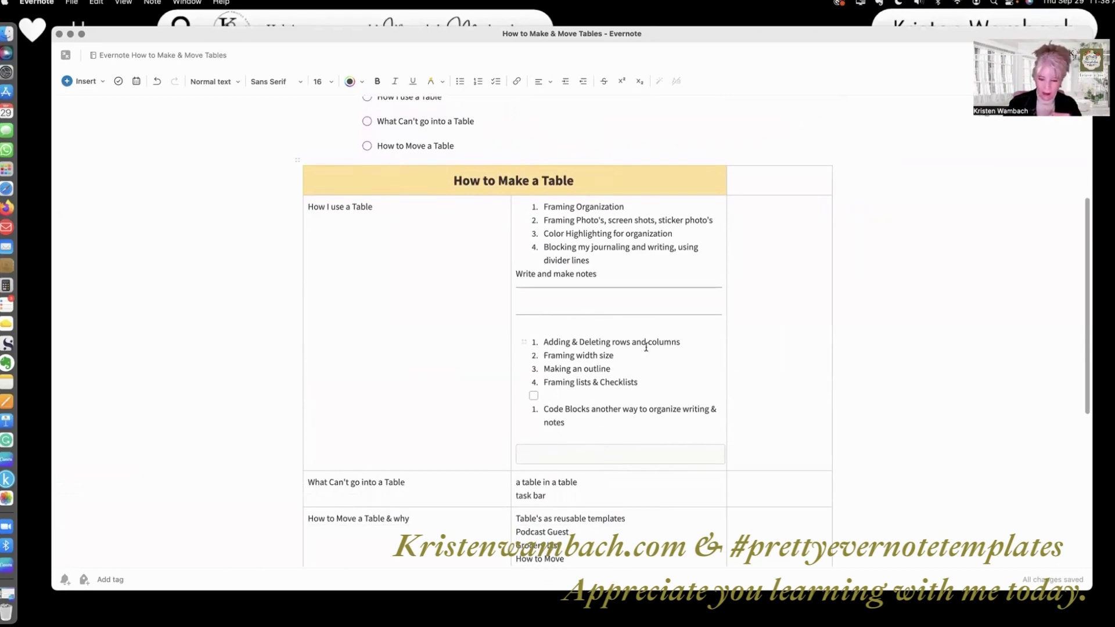
scroll(645, 347, "down", 1)
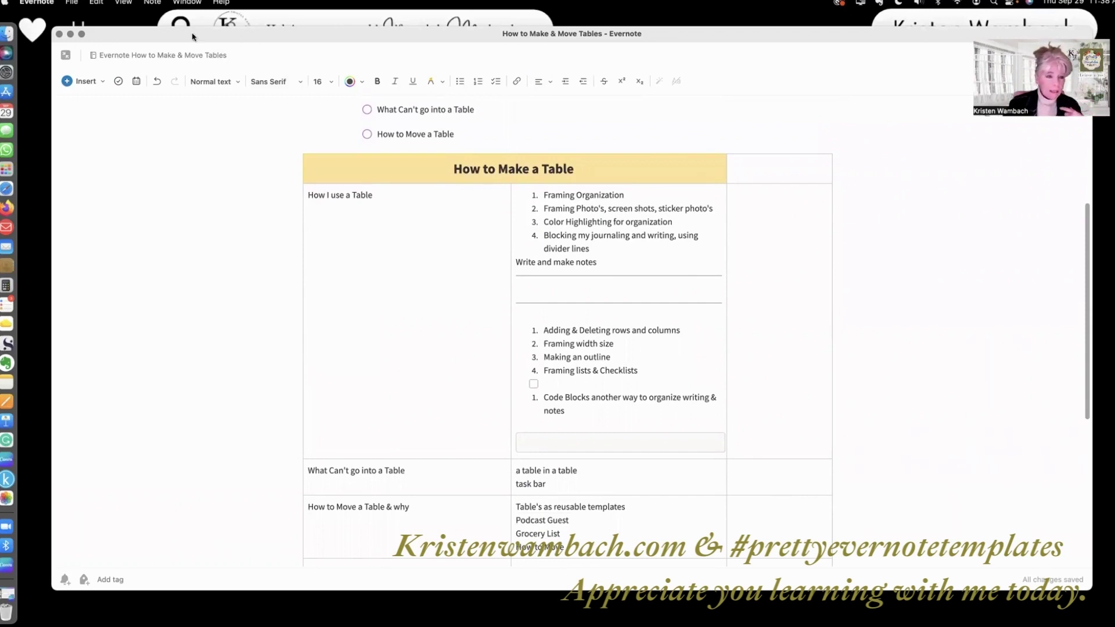
left_click(67, 58)
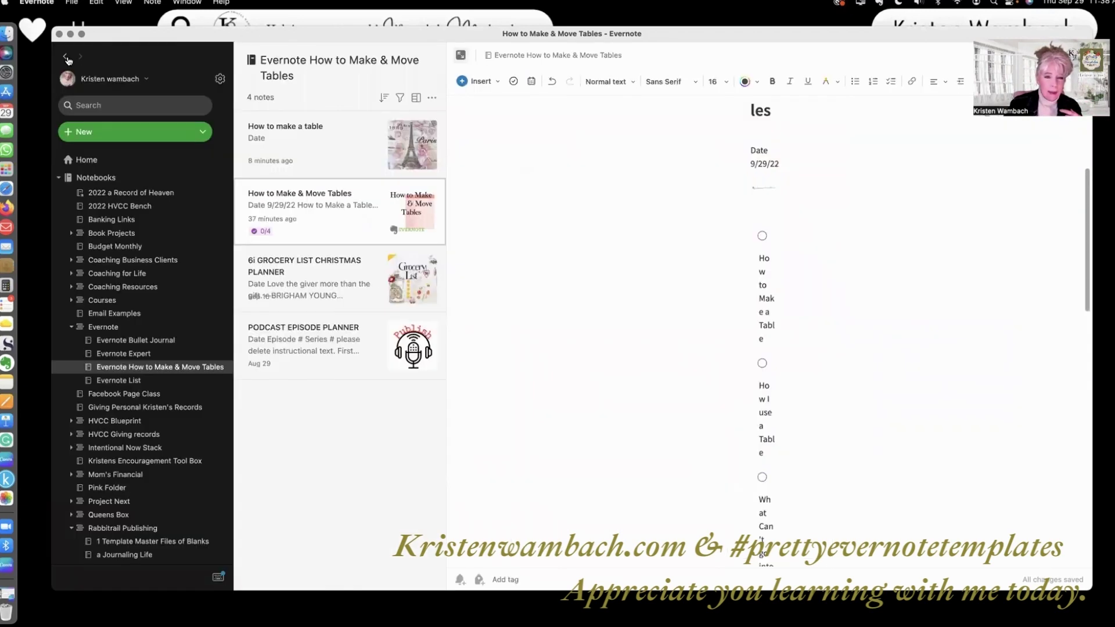
left_click(308, 336)
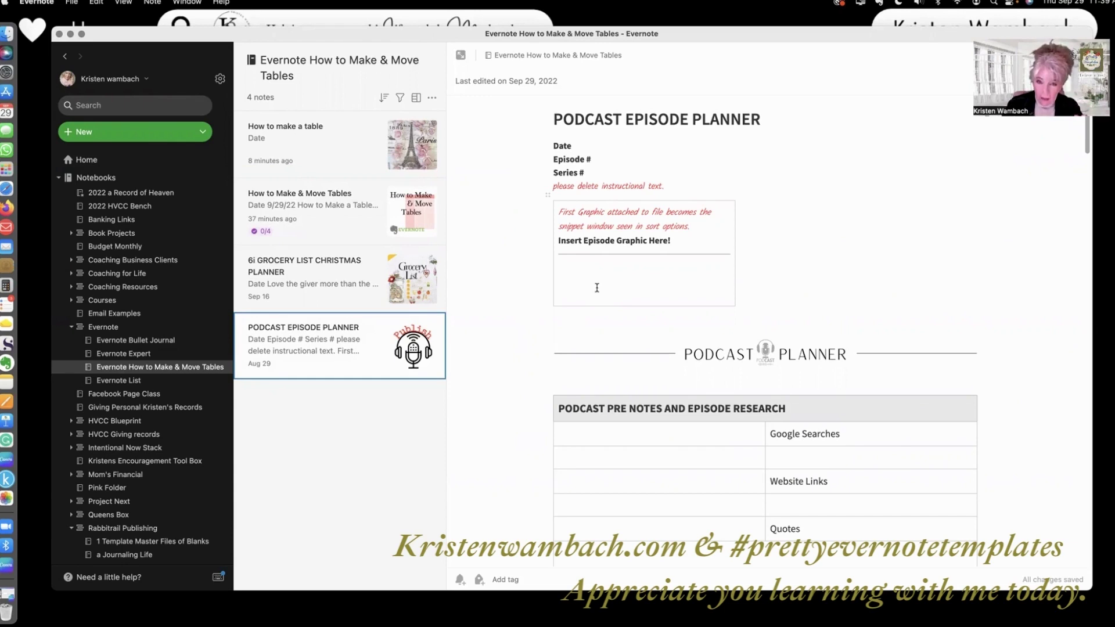
Examine the podcast planner's tables down to the TIMEFRAME section and place the cursor after its third circle.
scroll(597, 288, "down", 3)
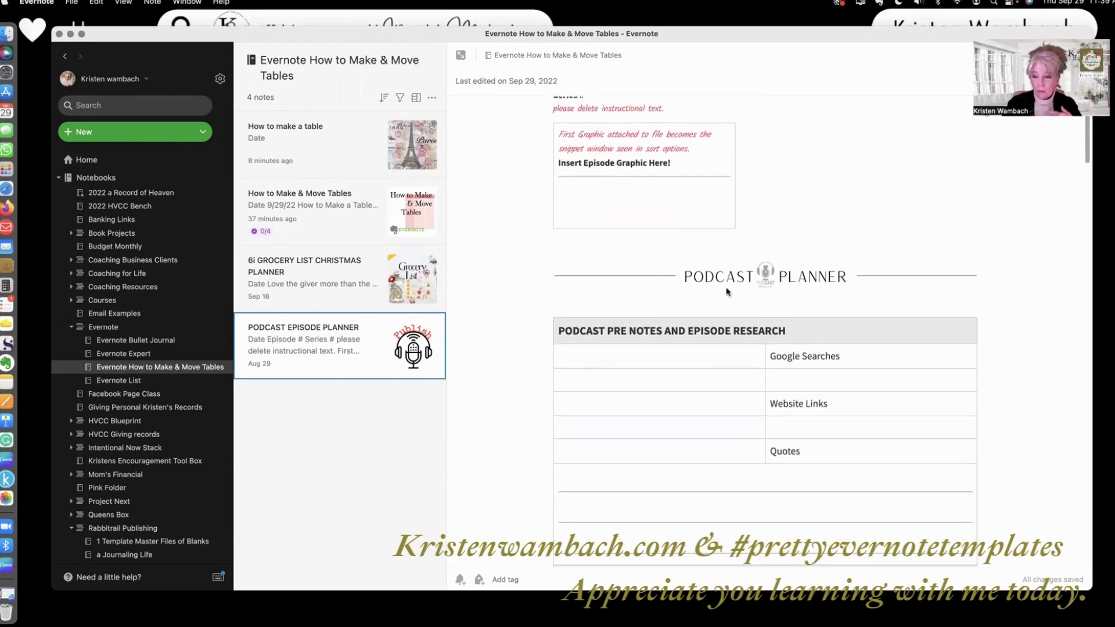
scroll(713, 290, "down", 3)
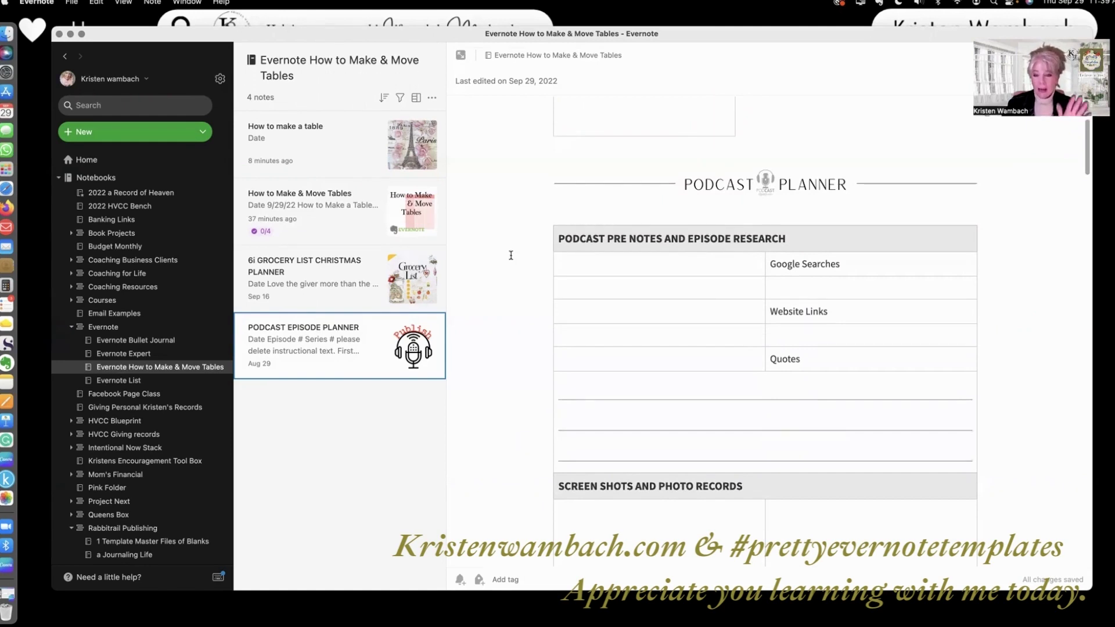
scroll(510, 255, "down", 10)
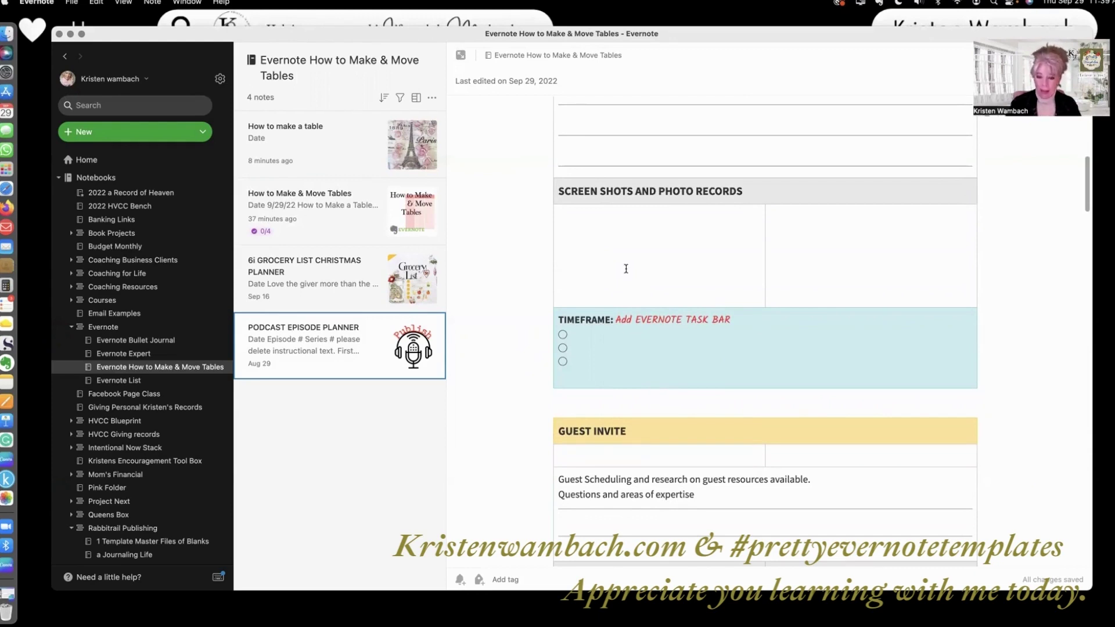
left_click(578, 363)
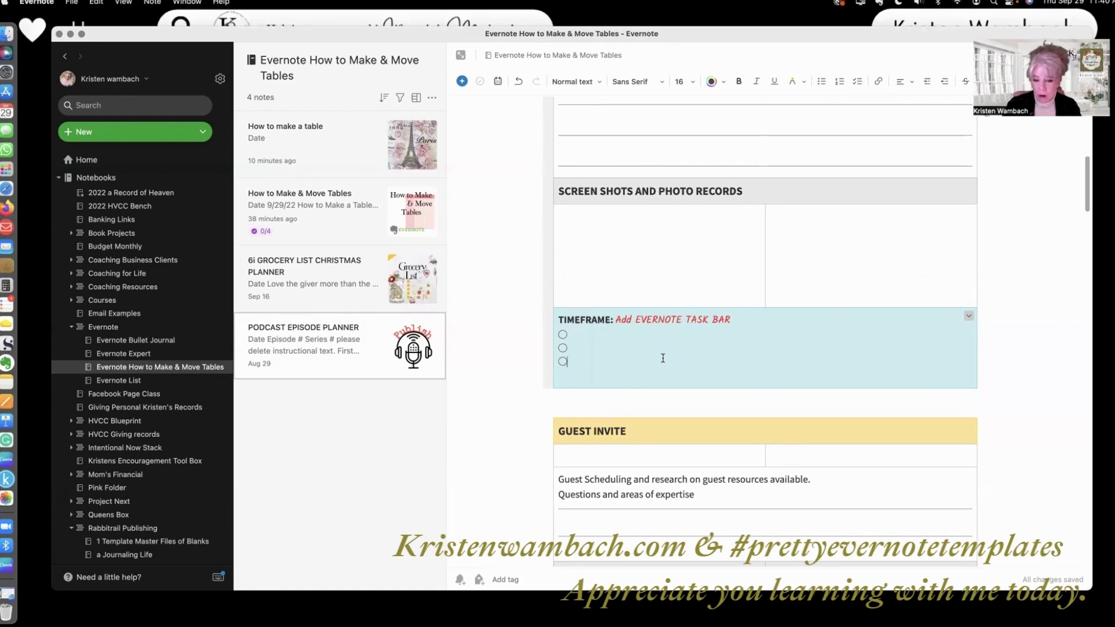
Examine the podcast planner from the GUEST INVITE table through the work flow checklist and episode script to the four-topic GUEST table.
scroll(662, 358, "down", 8)
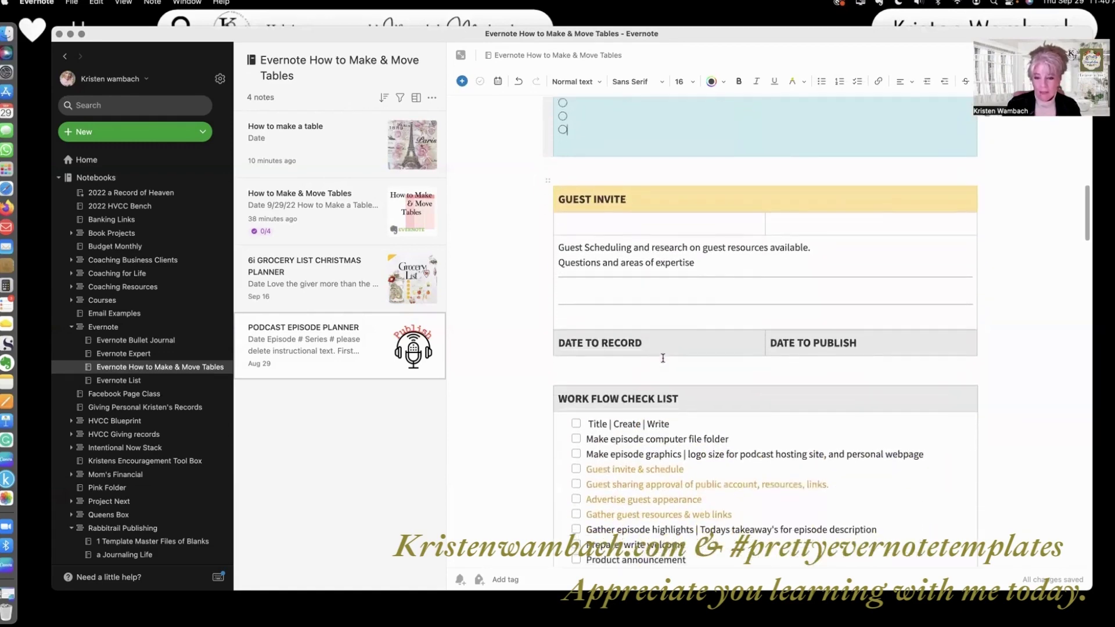
scroll(663, 358, "down", 8)
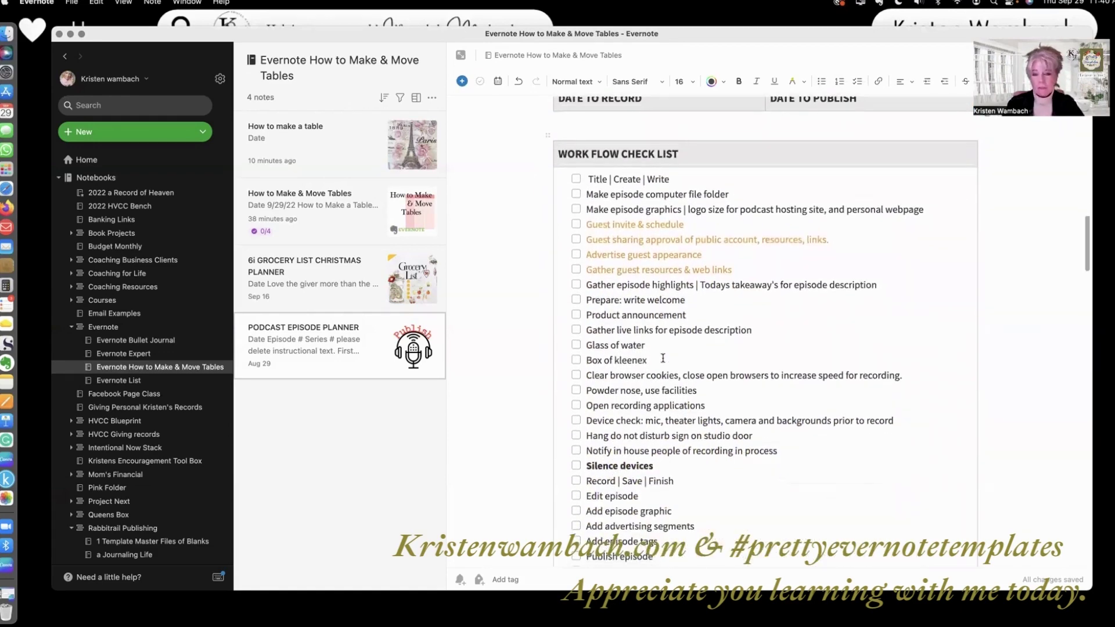
scroll(663, 359, "down", 7)
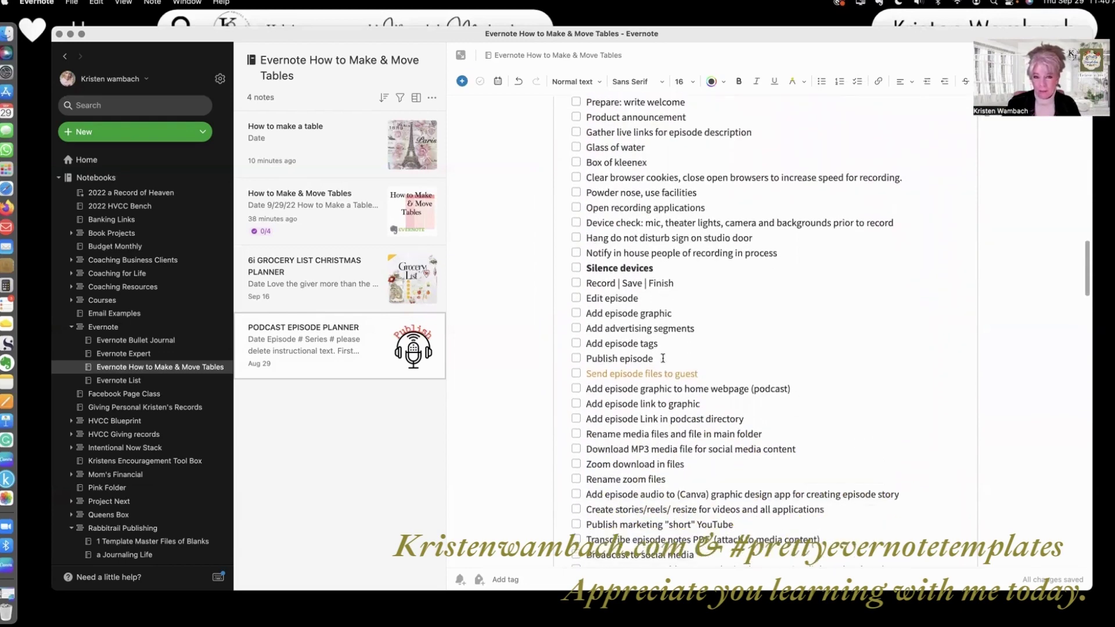
scroll(662, 358, "down", 3)
scroll(662, 358, "down", 3)
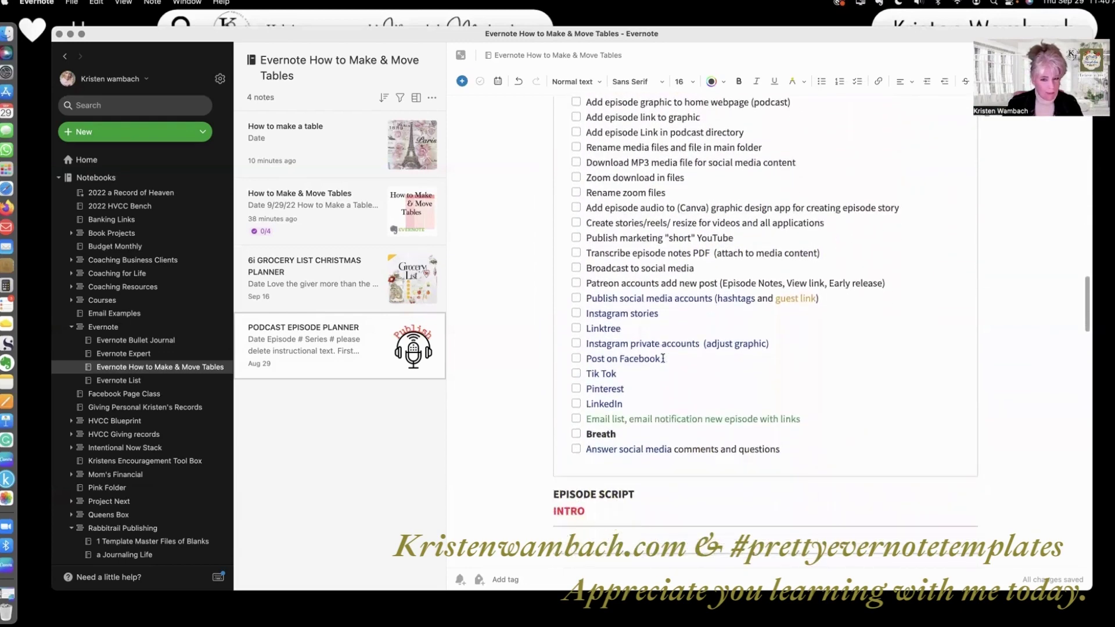
scroll(662, 358, "up", 8)
scroll(662, 358, "up", 4)
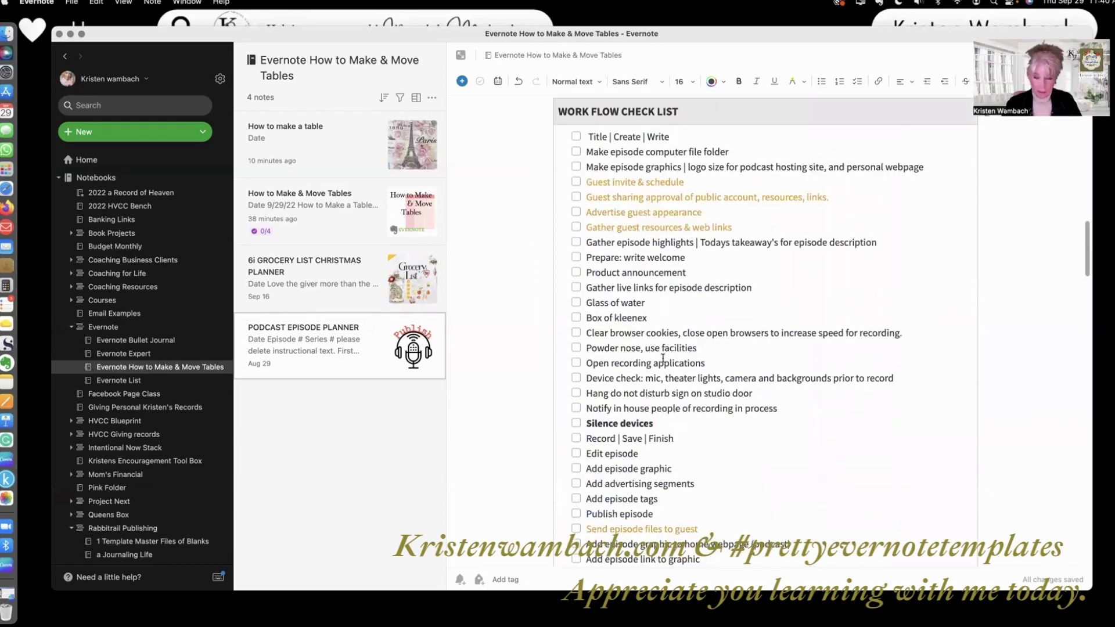
scroll(662, 357, "up", 2)
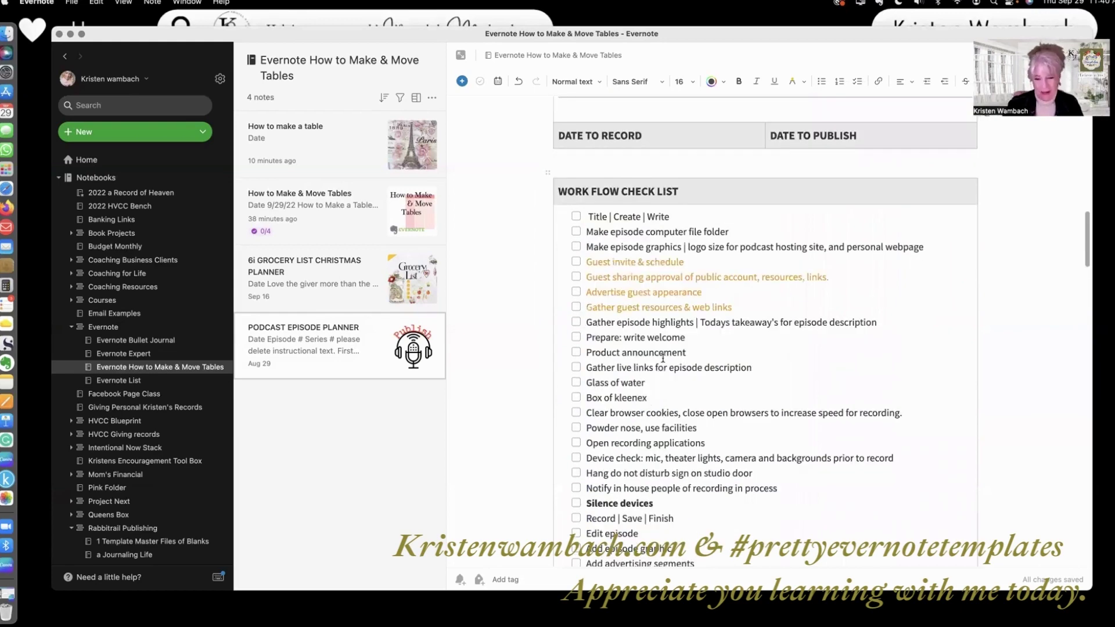
scroll(663, 357, "down", 10)
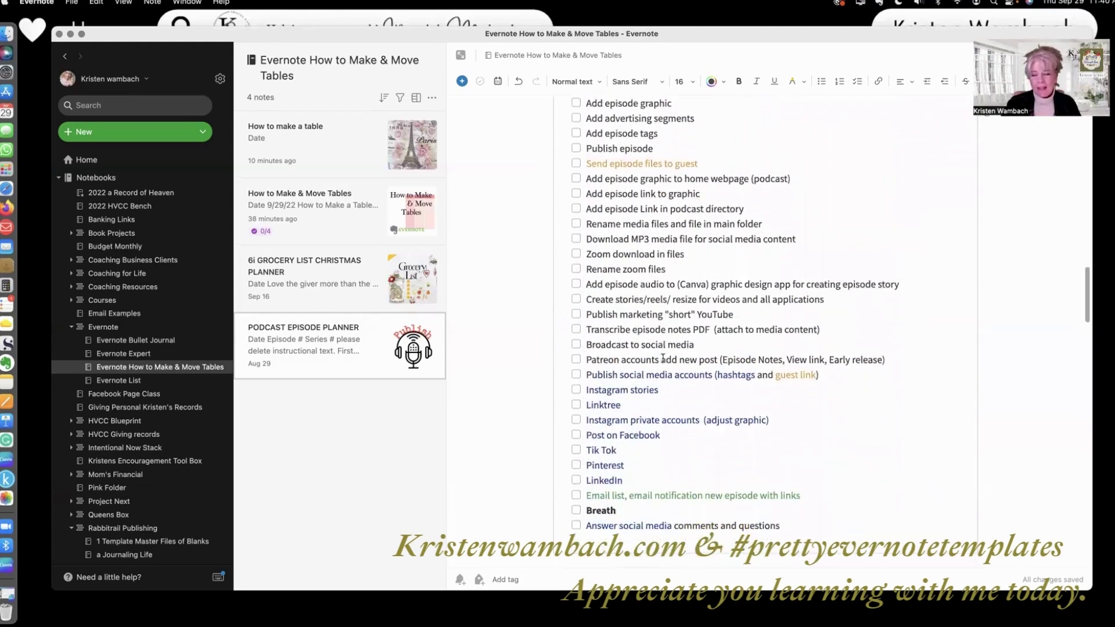
scroll(662, 357, "down", 12)
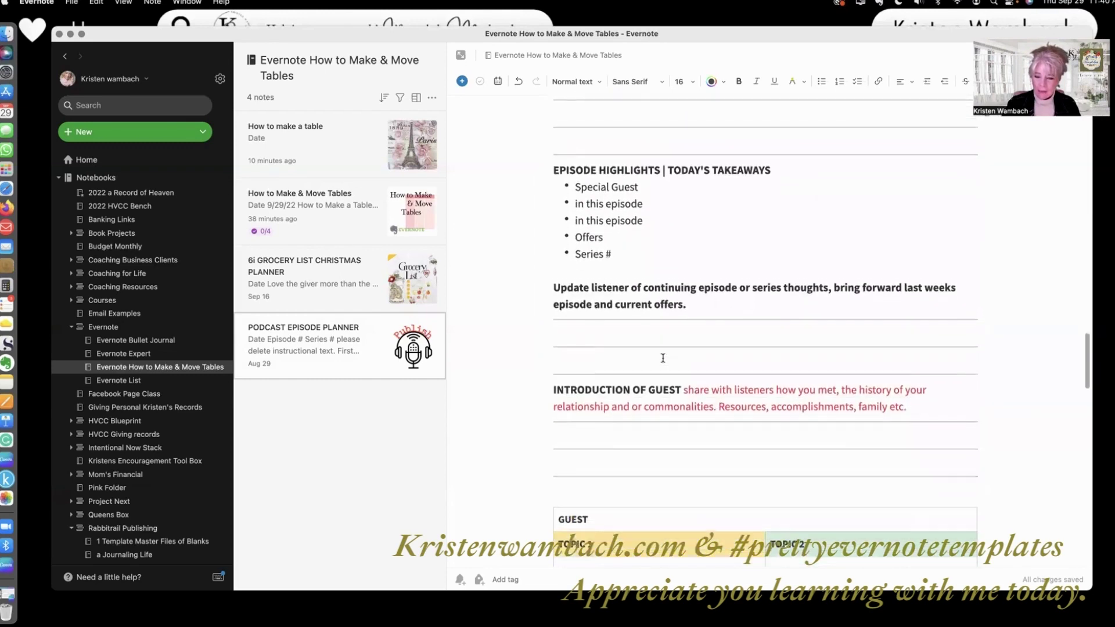
scroll(662, 357, "down", 3)
scroll(662, 358, "down", 4)
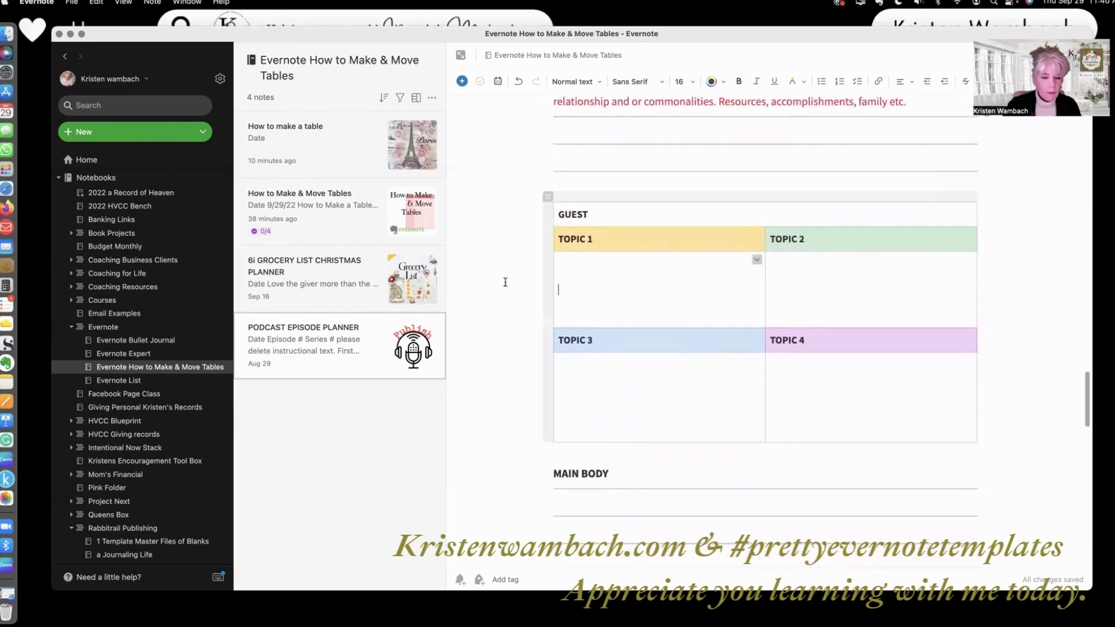
Open the How to Make & Move Tables note and place the cursor in the empty code block of the How I use a Table row.
left_click_drag(346, 214, 348, 213)
scroll(495, 223, "down", 5)
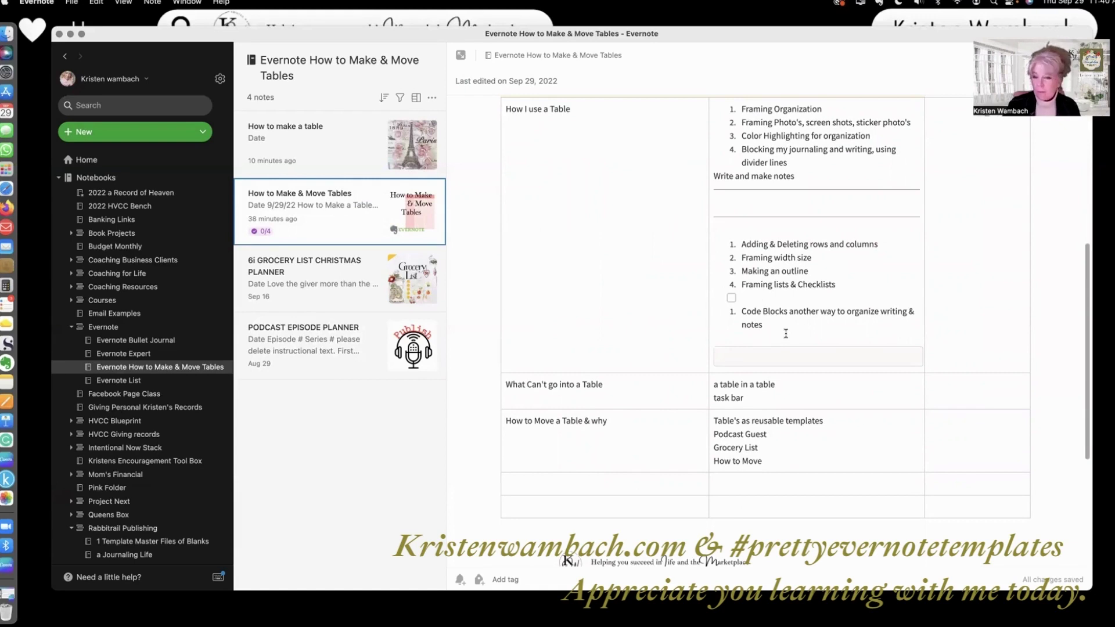
left_click(738, 356)
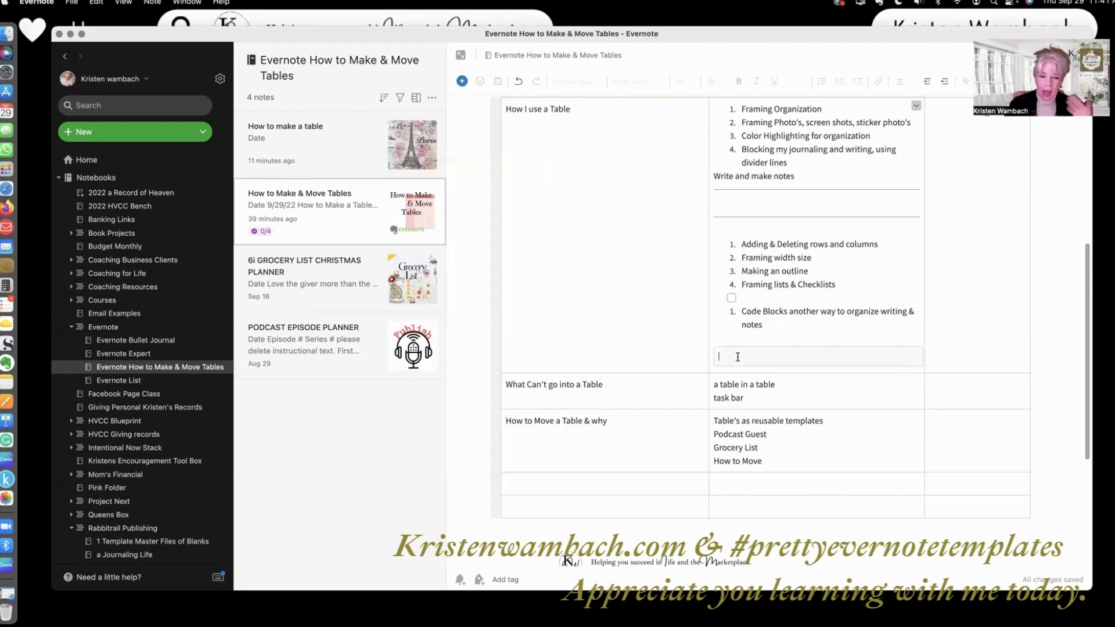
Check which insert options are available inside the What Can't go into a Table cell, then place the cursor in the How to Move a Table & why cell.
left_click(549, 399)
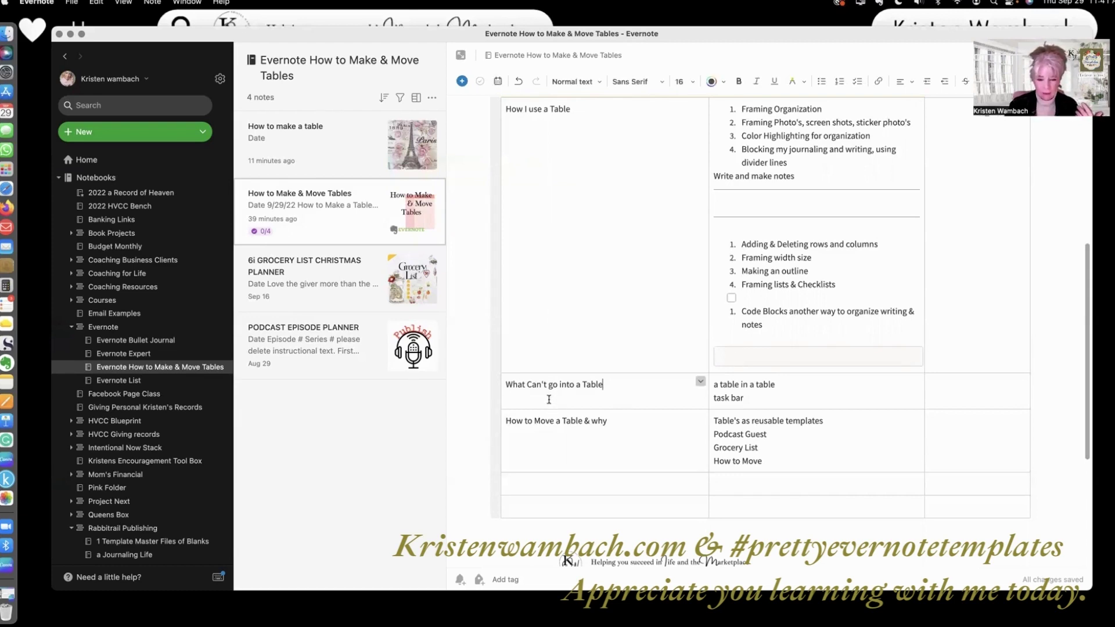
left_click(462, 82)
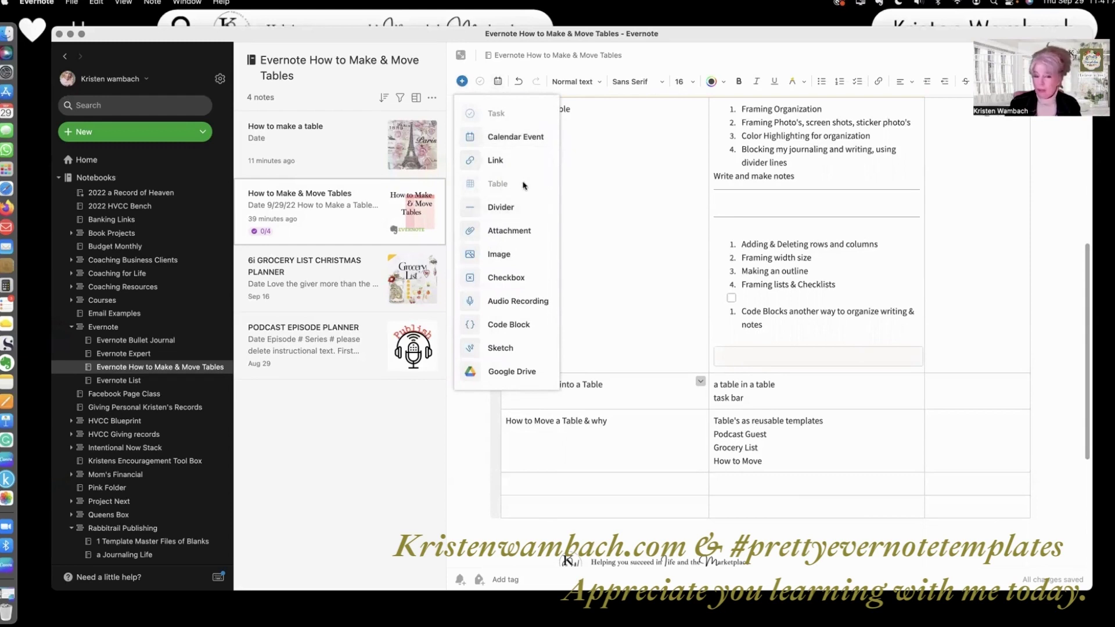
left_click(670, 318)
scroll(669, 320, "down", 2)
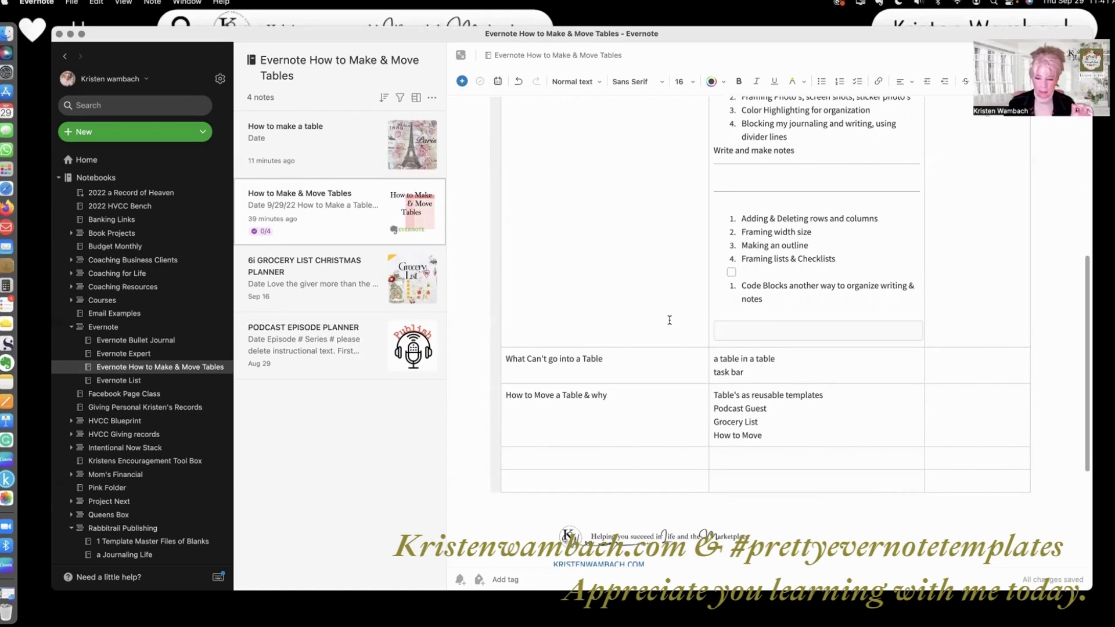
left_click(649, 418)
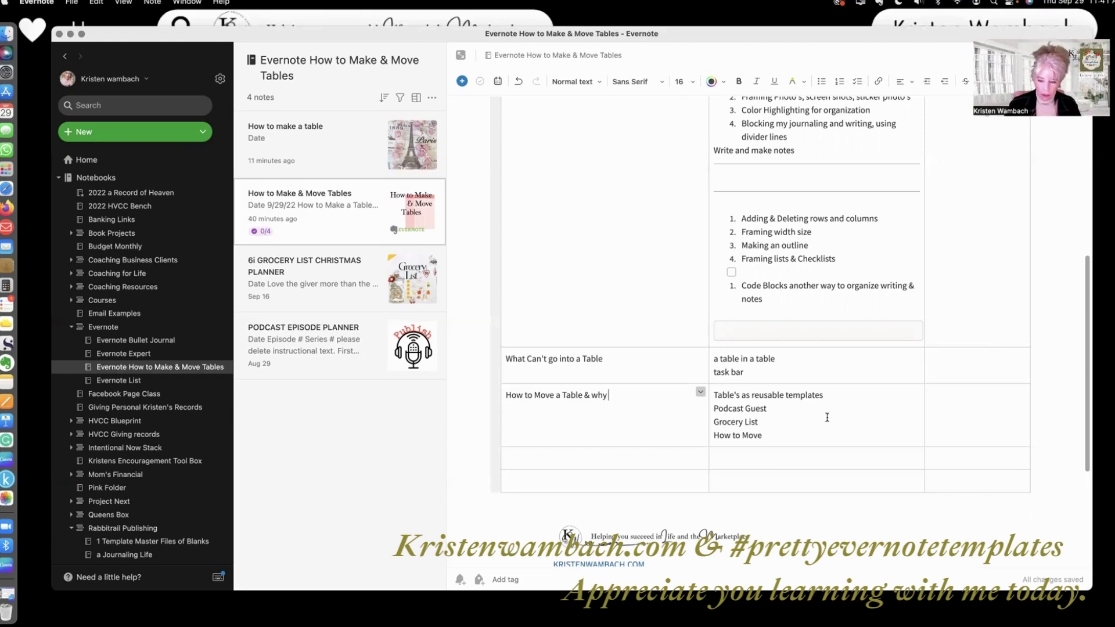
Copy the entire GUEST INVITE table from the PODCAST EPISODE PLANNER note.
left_click(342, 343)
scroll(499, 327, "down", 10)
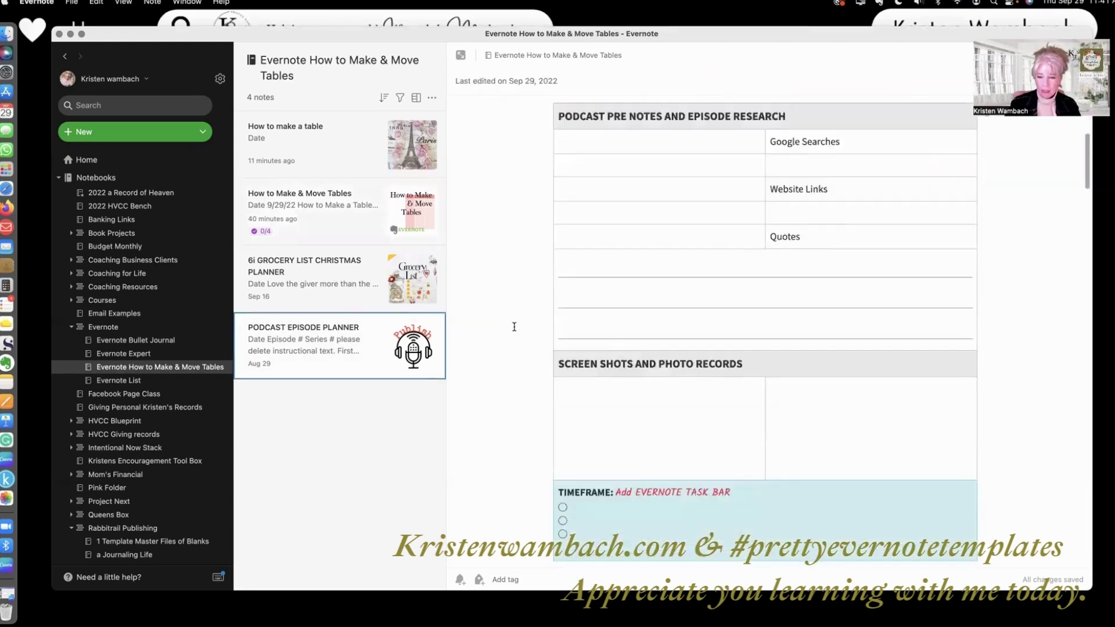
scroll(514, 326, "down", 4)
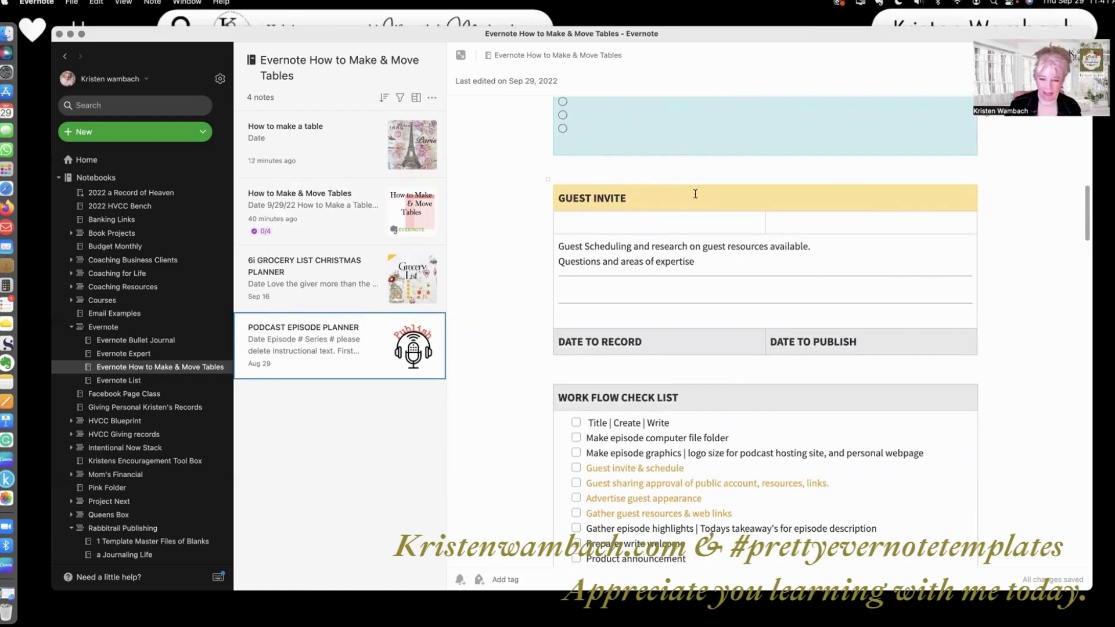
left_click(646, 193)
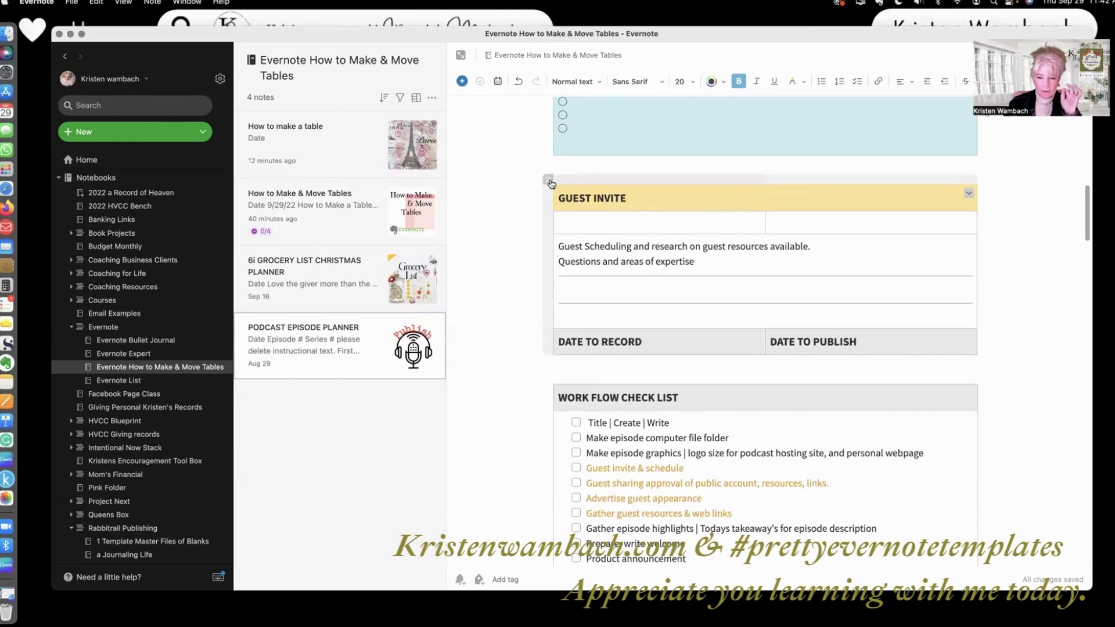
mouse_move(546, 184)
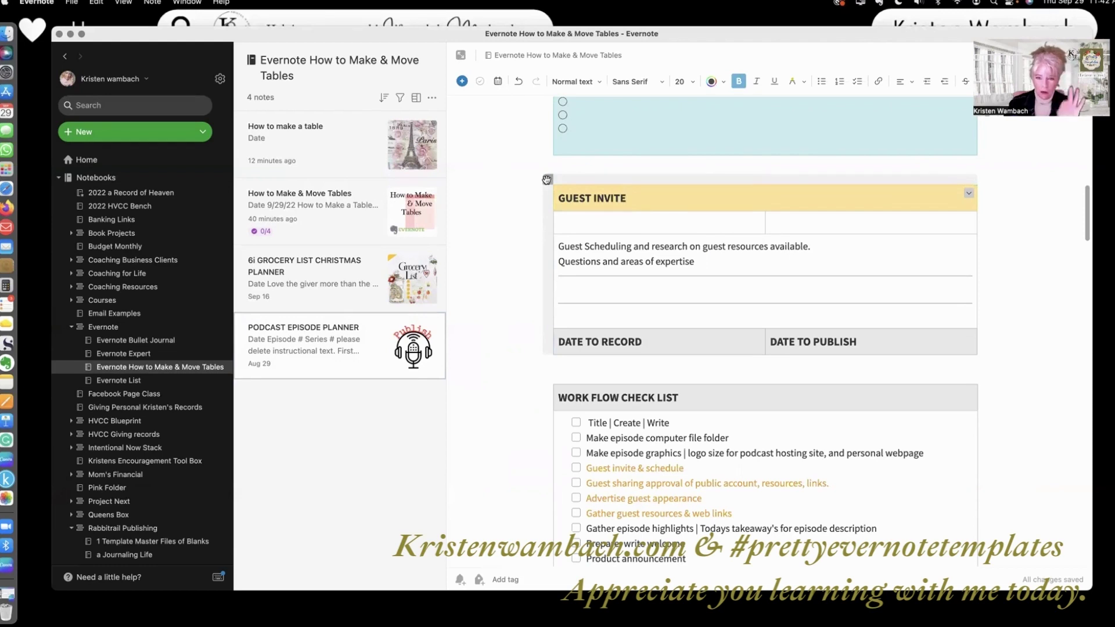
left_click(547, 179)
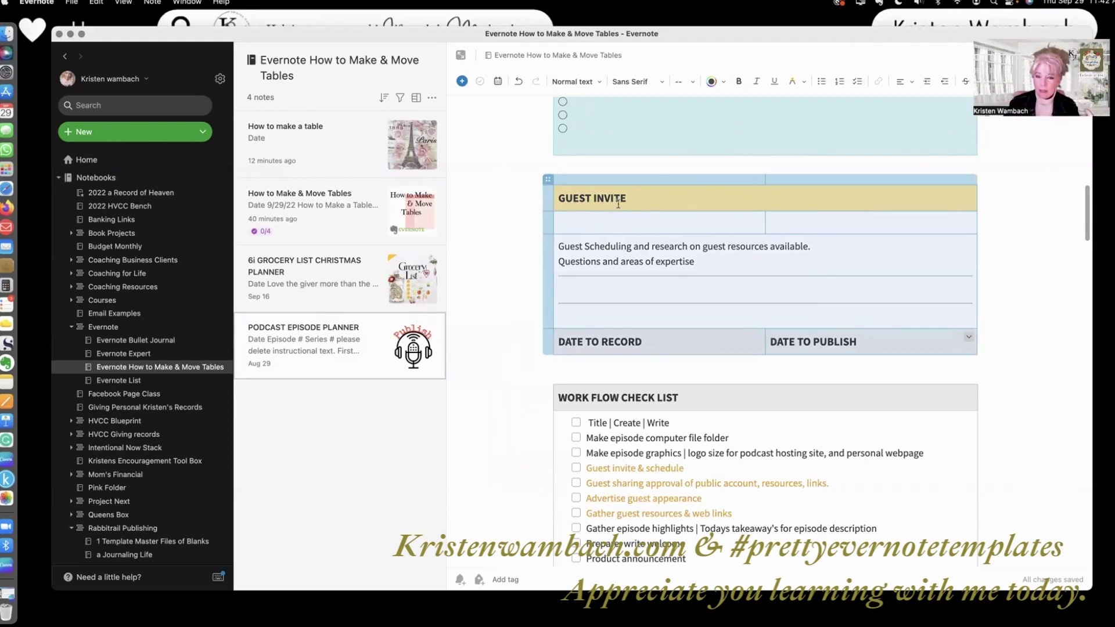
right_click(667, 226)
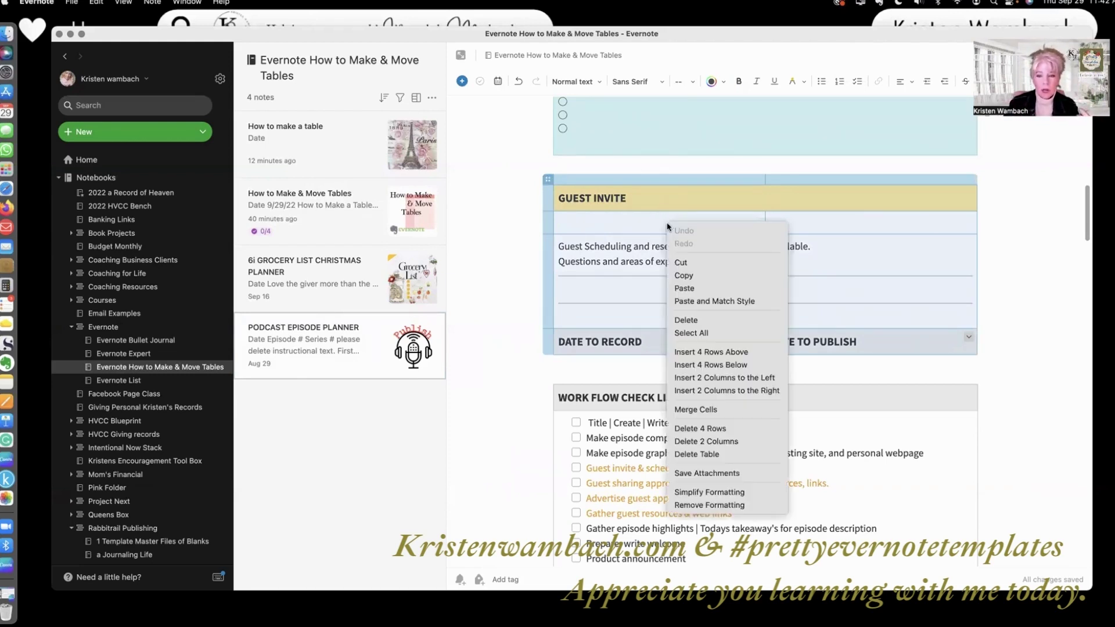
left_click(696, 277)
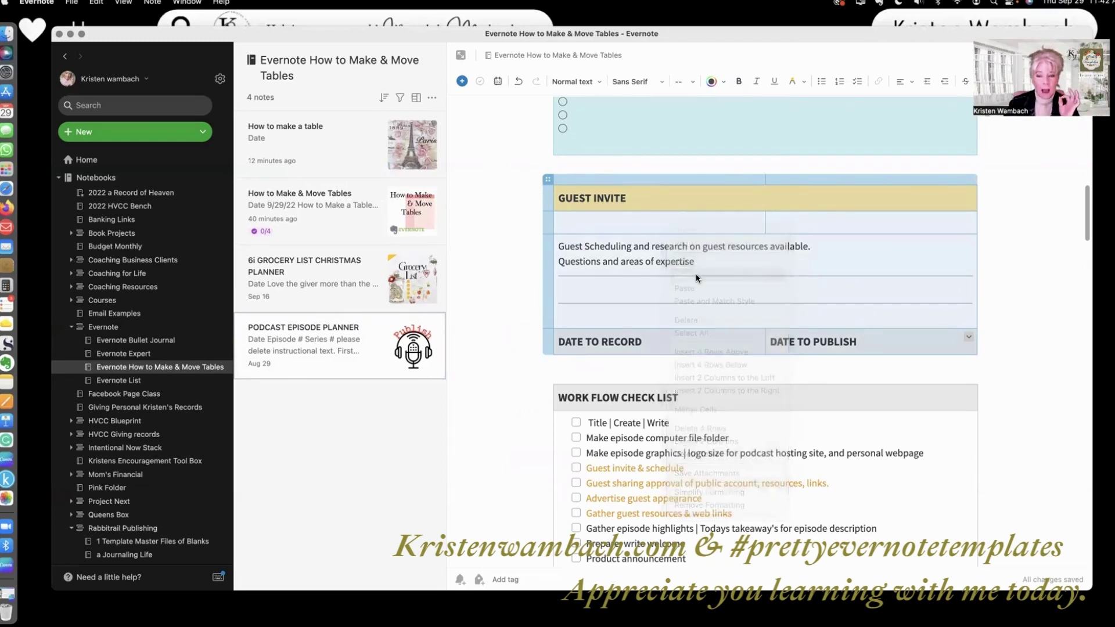
left_click(523, 235)
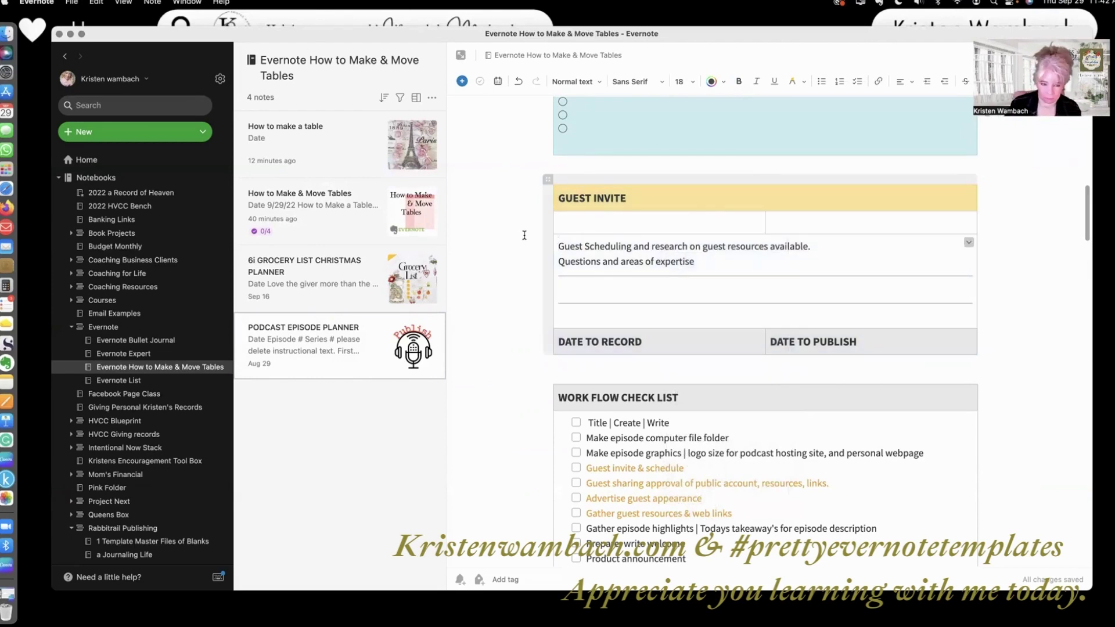
Paste the copied GUEST INVITE table below the picture table in the How to make a table note.
left_click(354, 150)
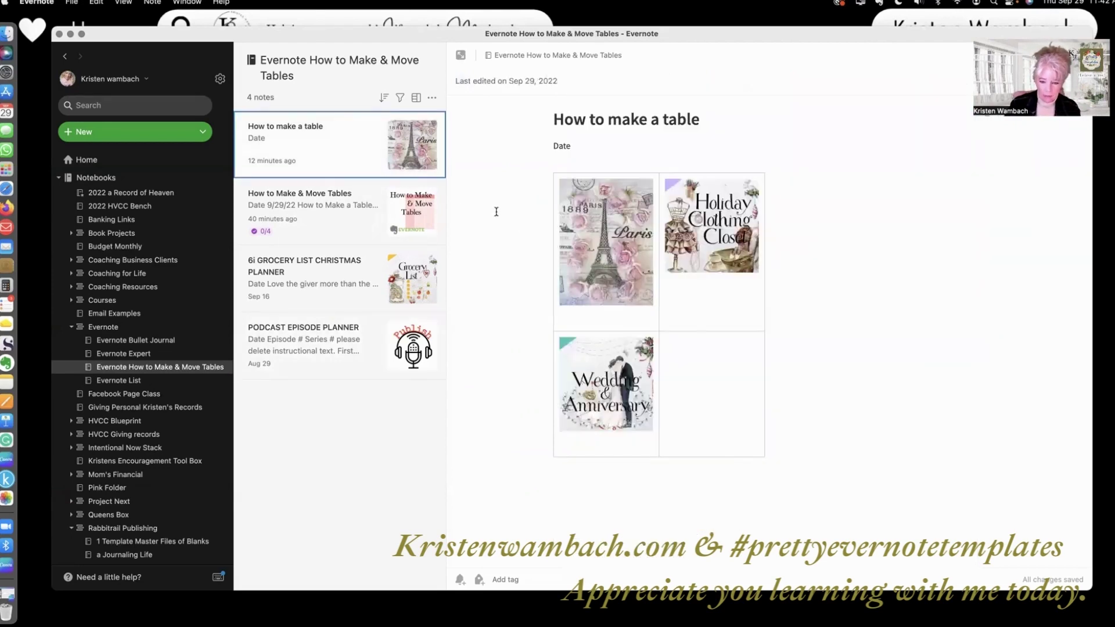
left_click(558, 475)
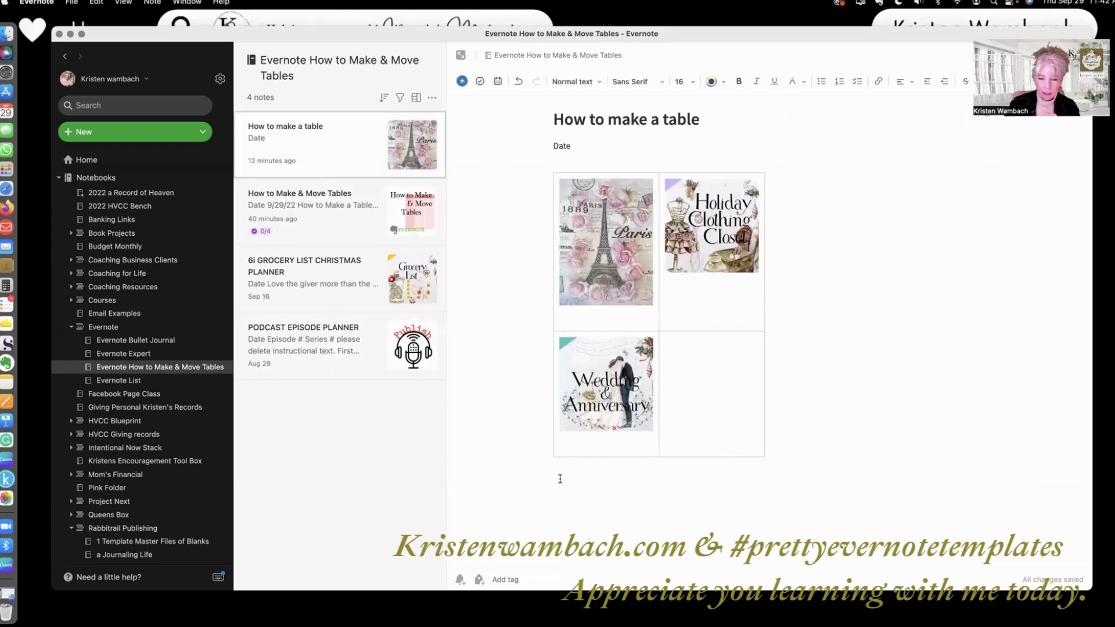
right_click(559, 477)
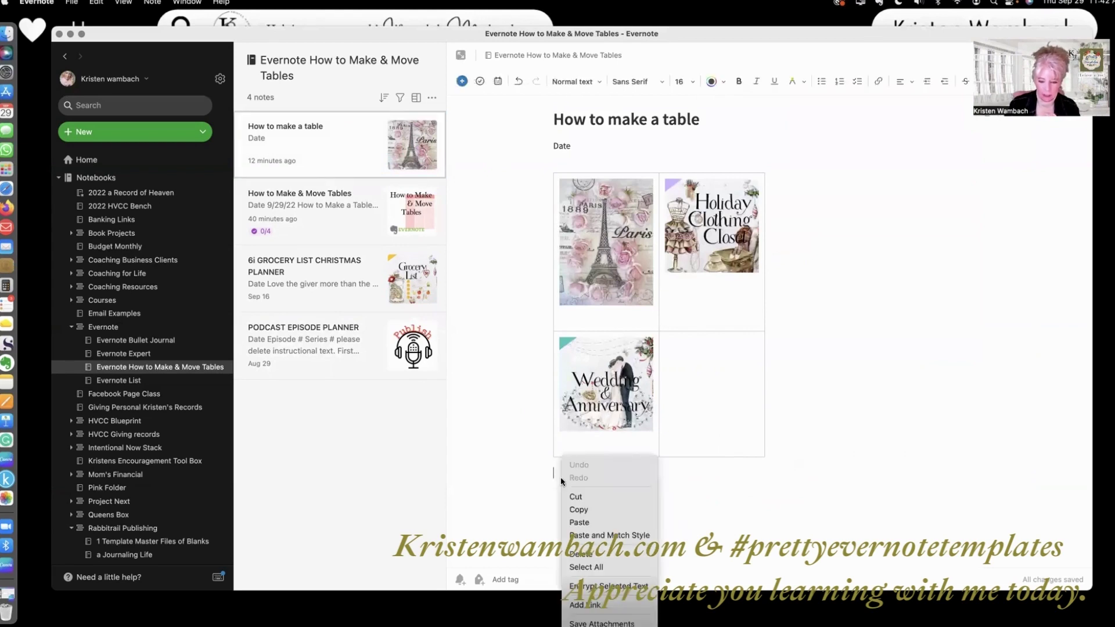
left_click(595, 527)
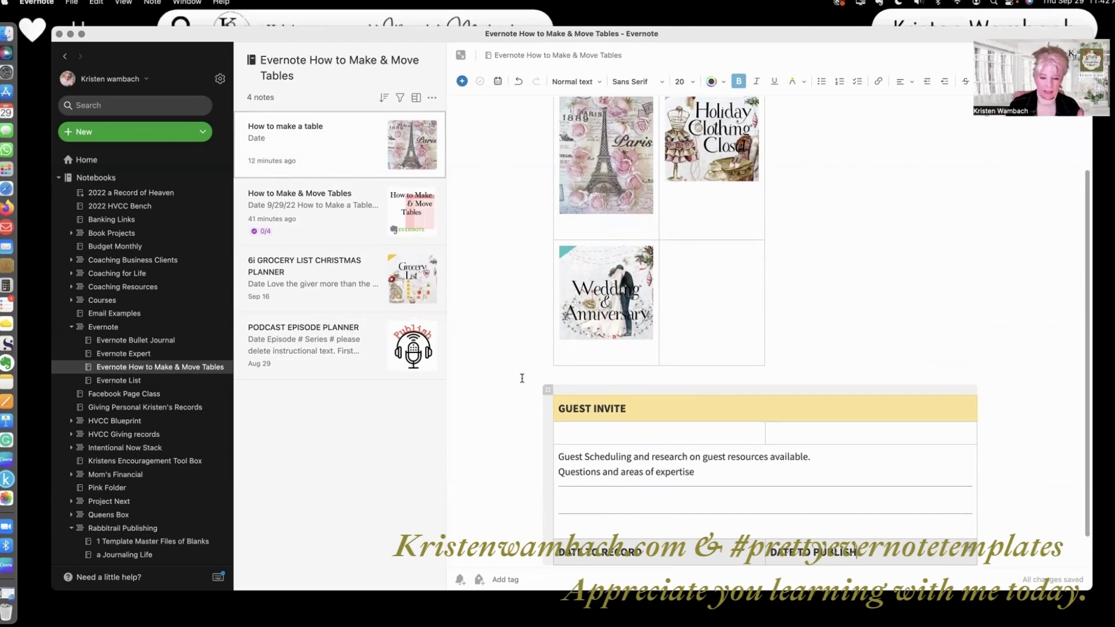
Copy the entire Menu/Groceries, Baked Goods and Store table from the 6i GROCERY LIST CHRISTMAS PLANNER note.
left_click(347, 267)
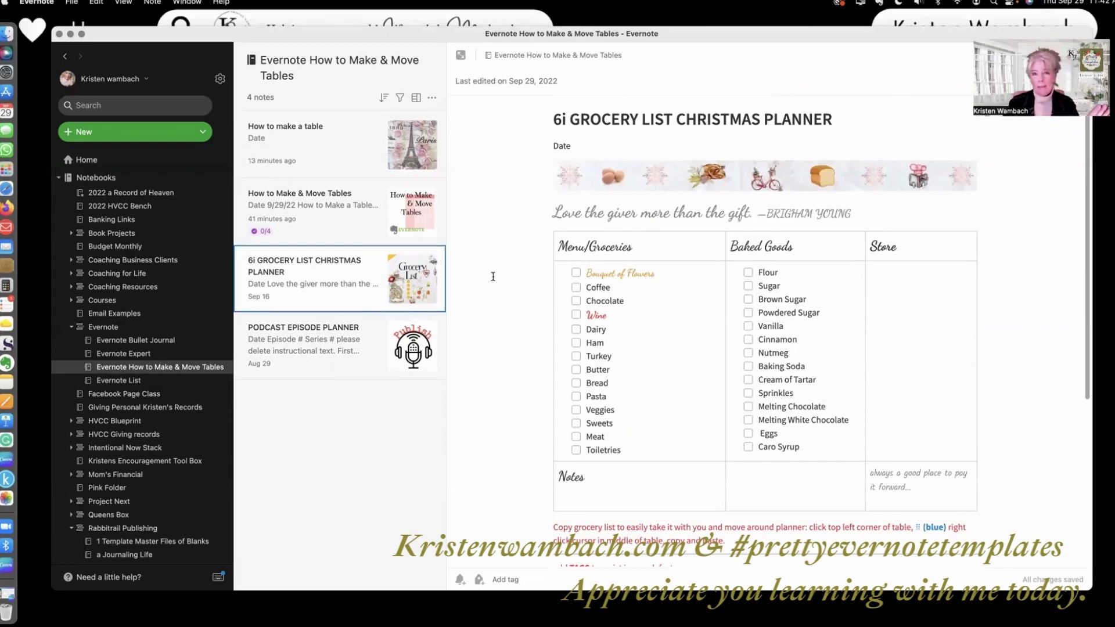
scroll(493, 276, "down", 2)
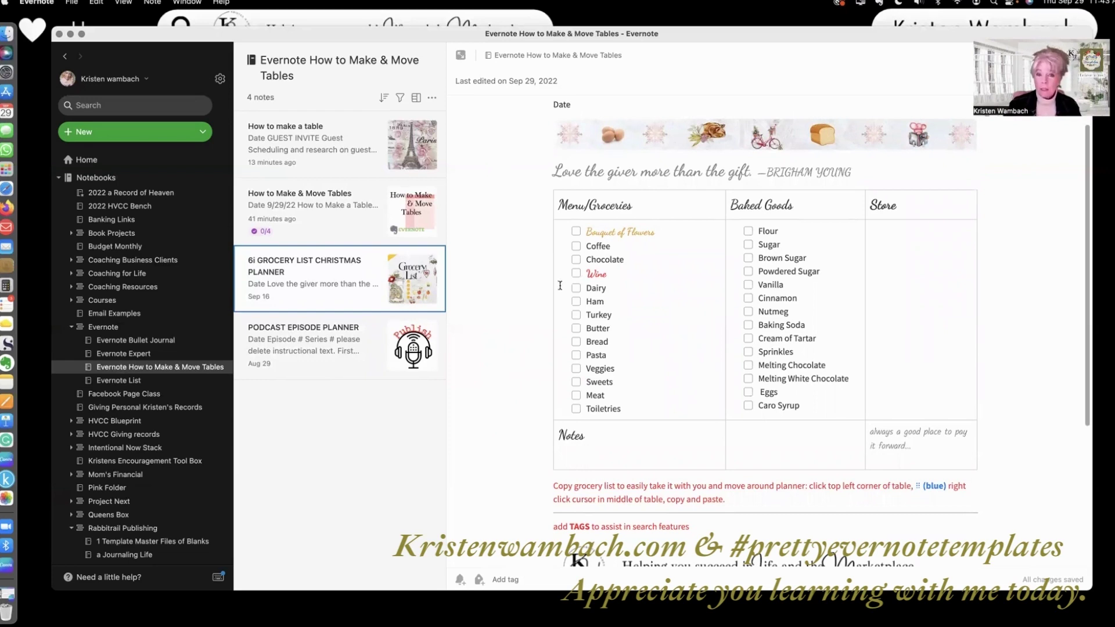
left_click(689, 287)
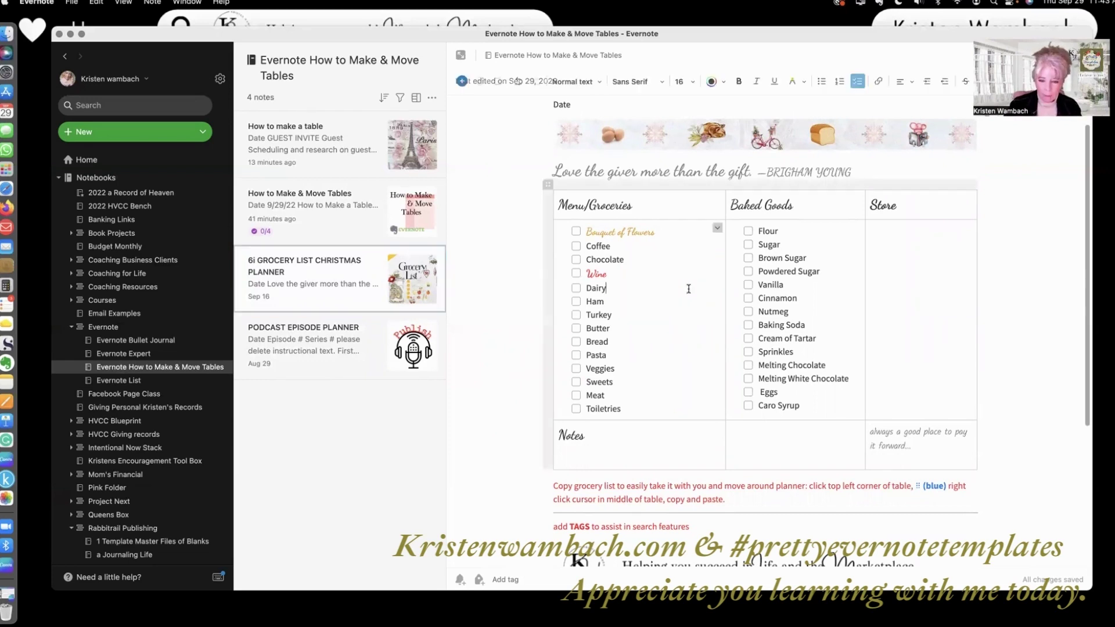
left_click(547, 184)
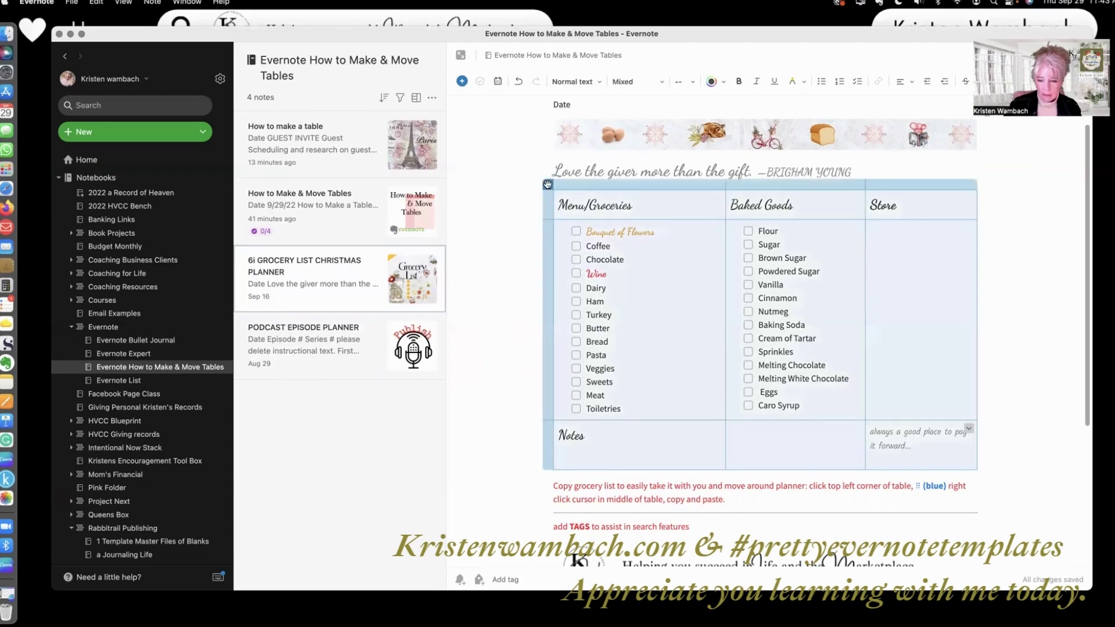
right_click(682, 289)
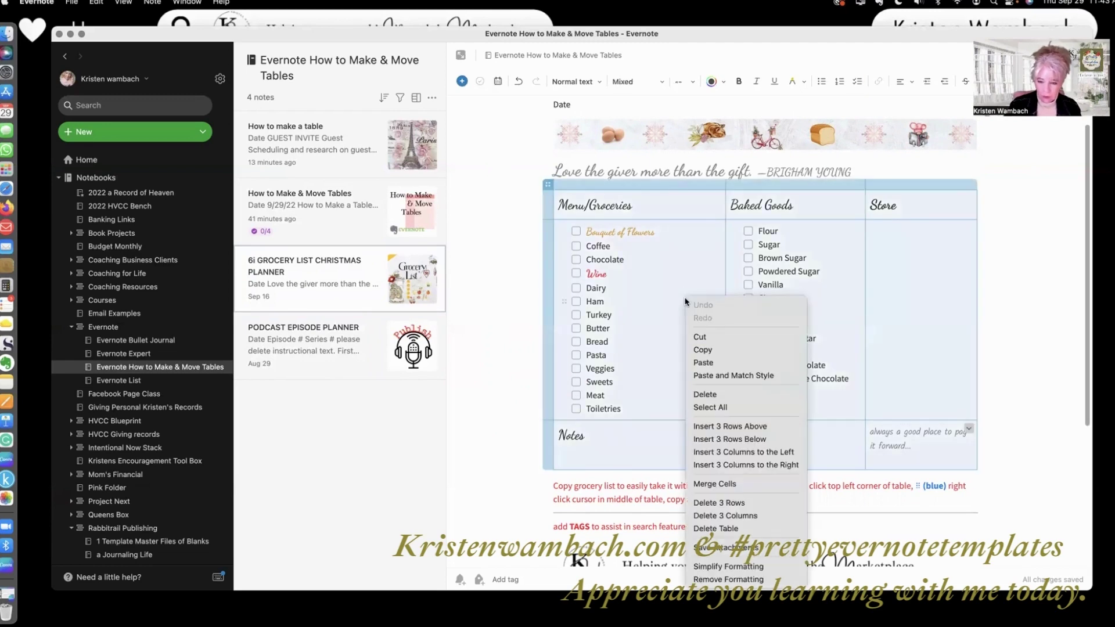
left_click(706, 350)
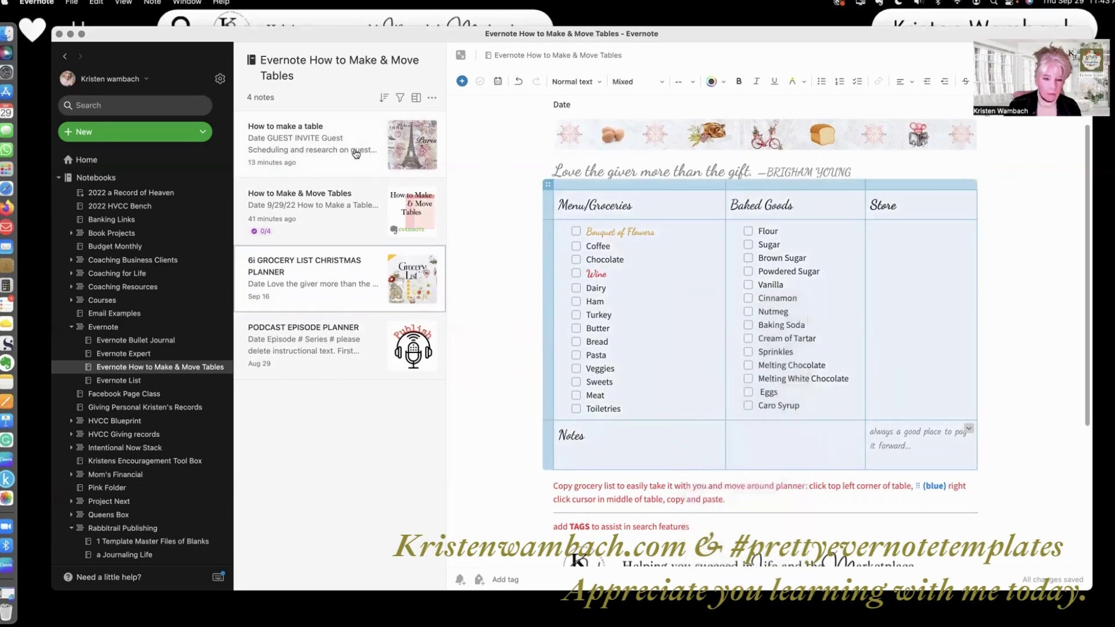
Paste the copied Menu/Groceries, Baked Goods and Store table below the GUEST INVITE table in the How to make a table note.
left_click(356, 152)
scroll(545, 273, "down", 5)
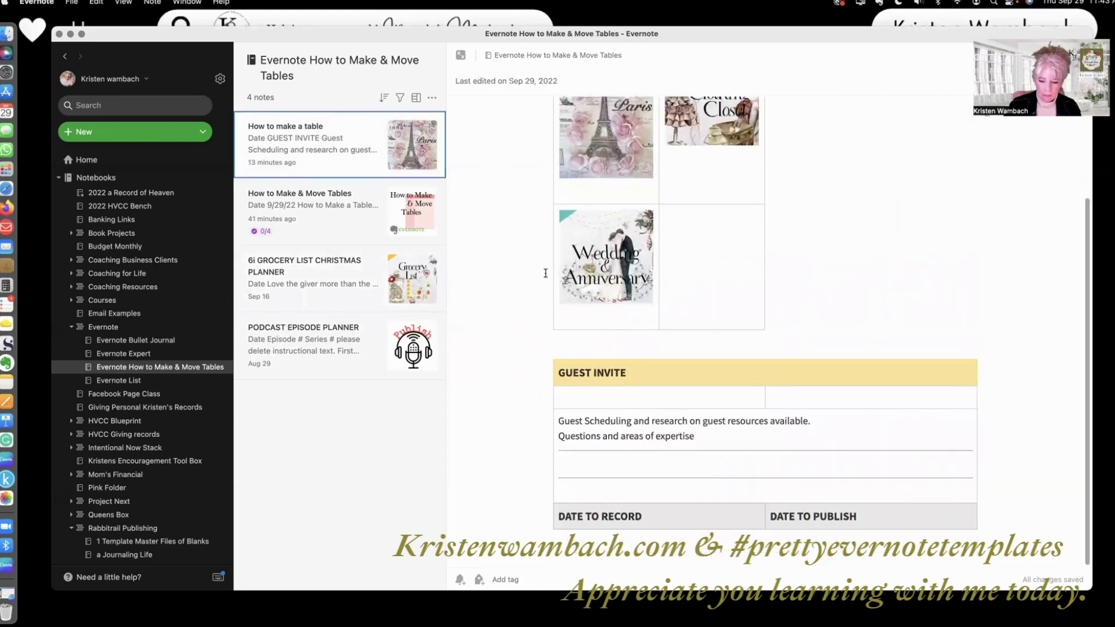
left_click(563, 550)
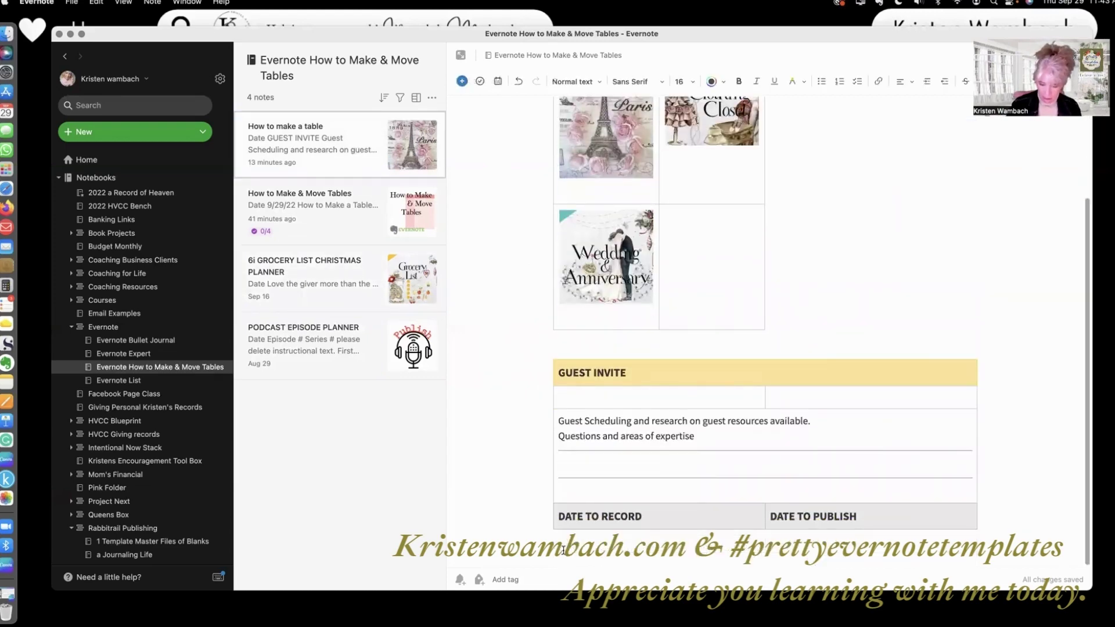
scroll(563, 550, "down", 1)
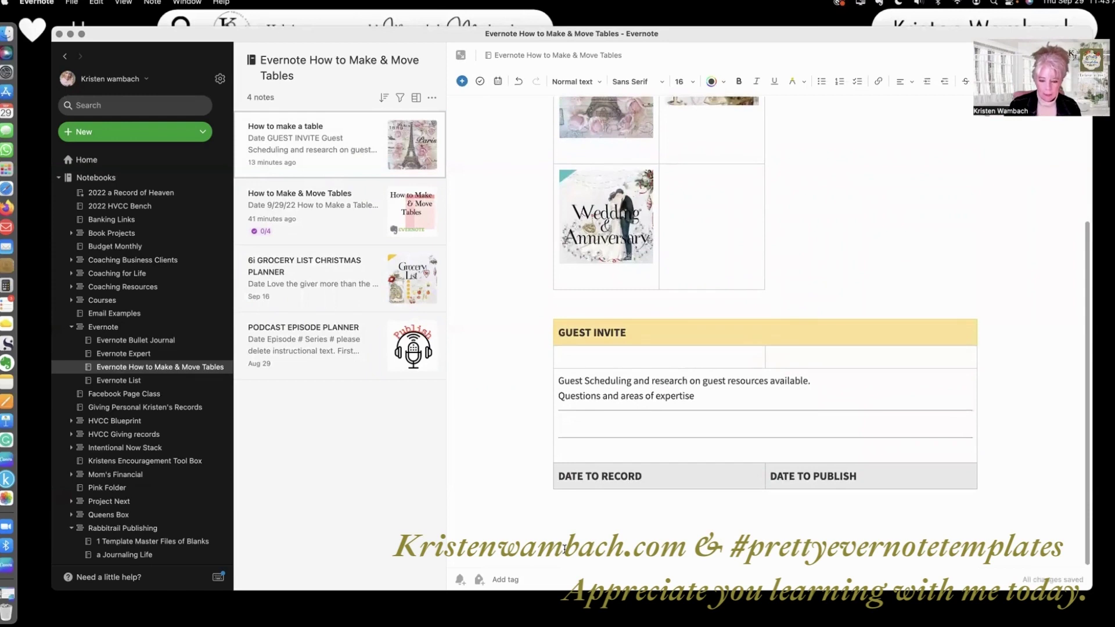
right_click(558, 517)
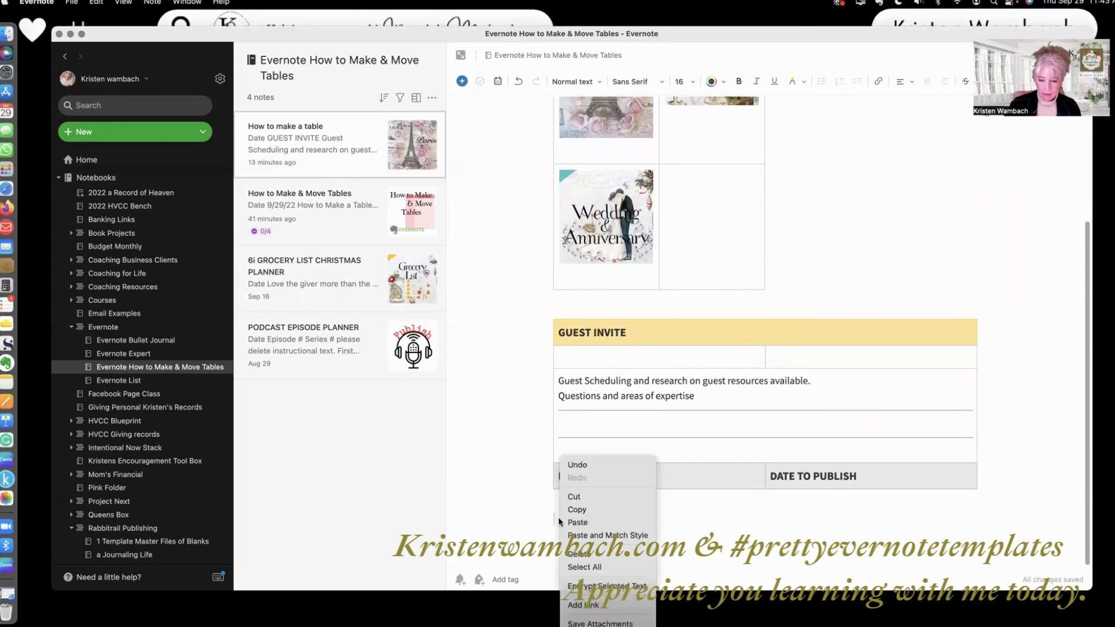
left_click(598, 522)
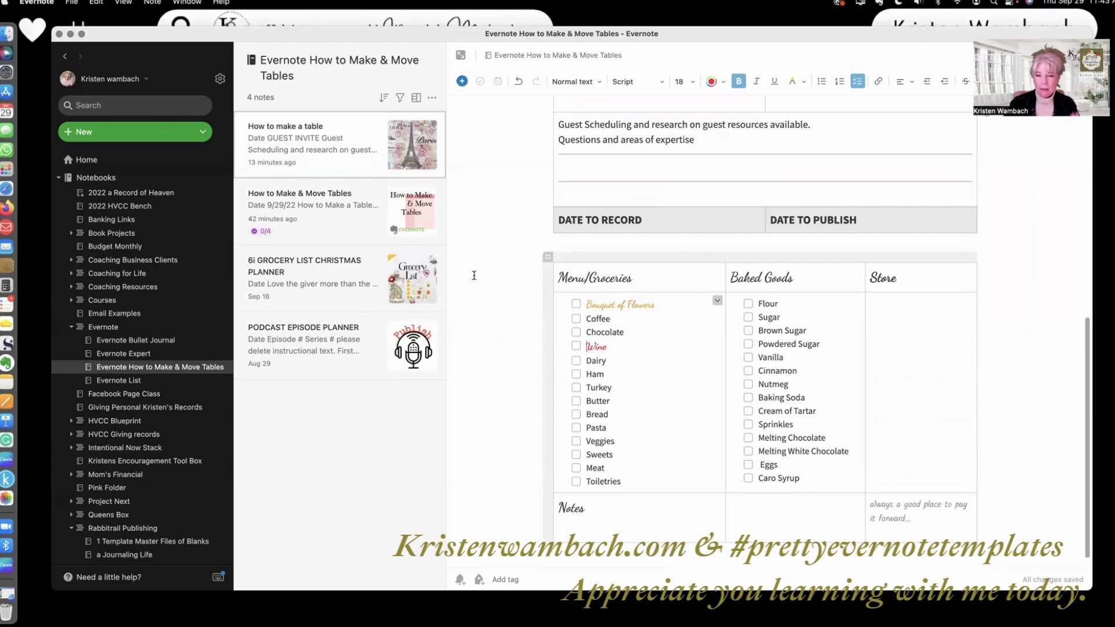
Review the How to Make & Move Tables note from its task list through the outline table to the closing image.
left_click(340, 212)
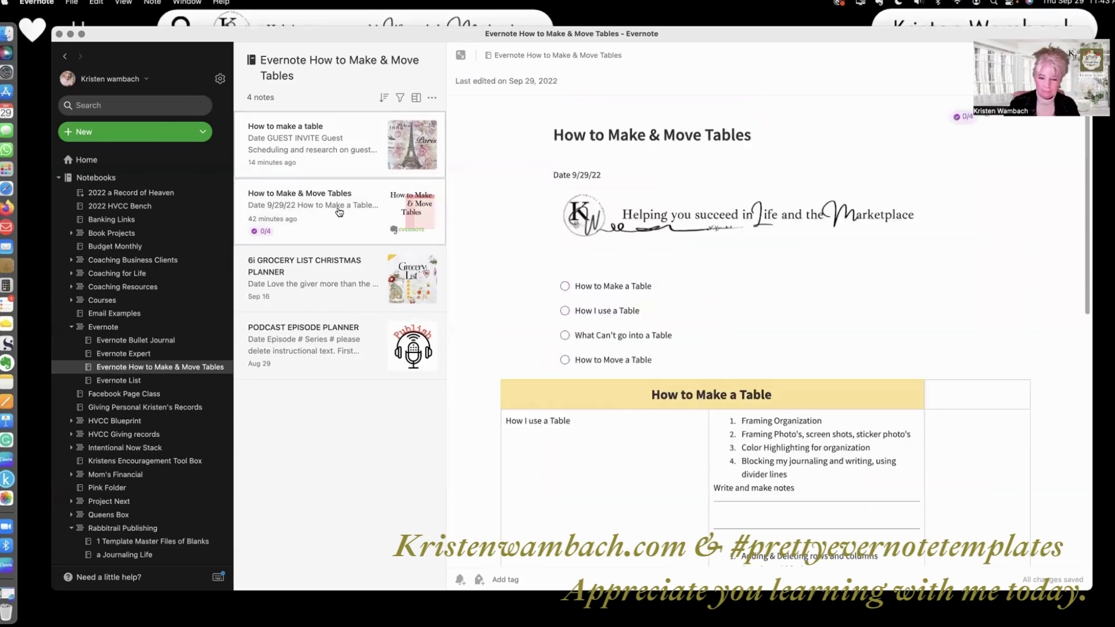
scroll(486, 290, "down", 10)
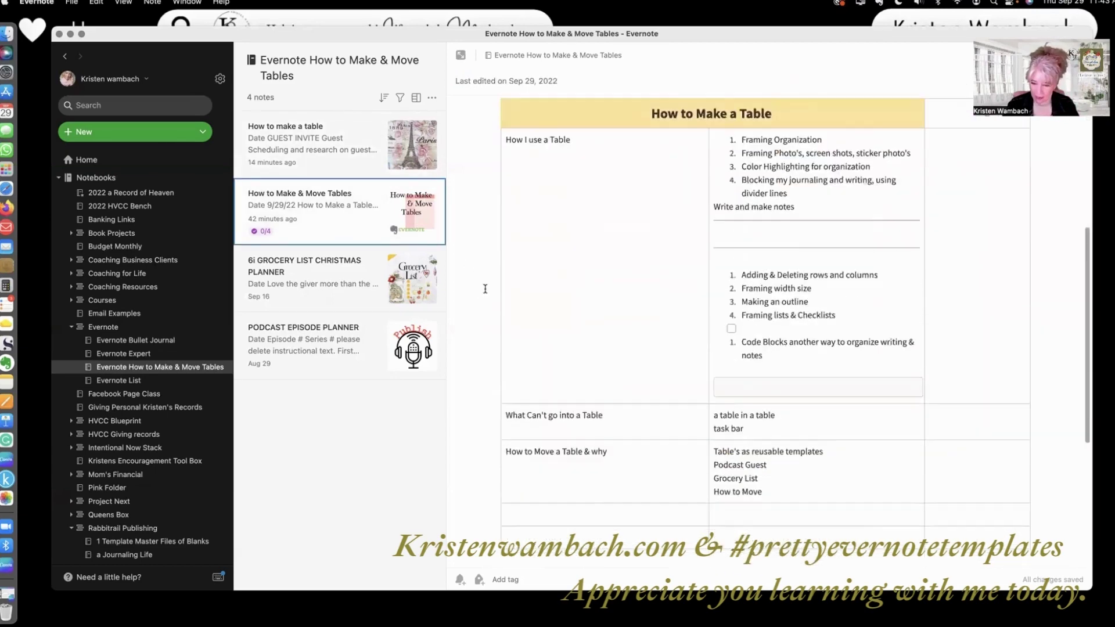
scroll(484, 289, "down", 3)
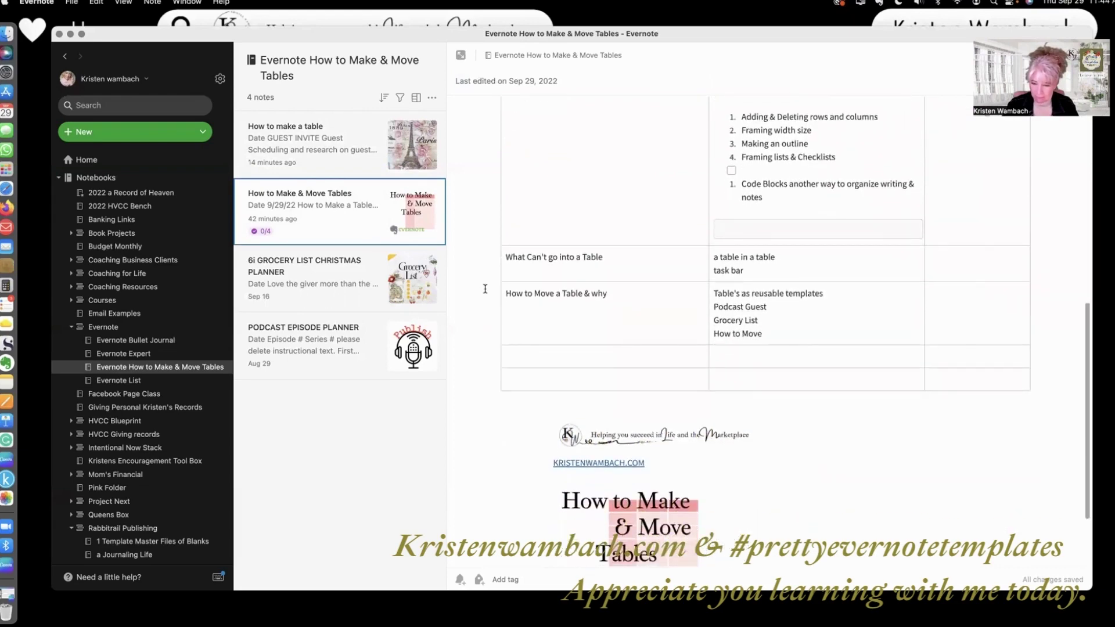
scroll(800, 315, "down", 3)
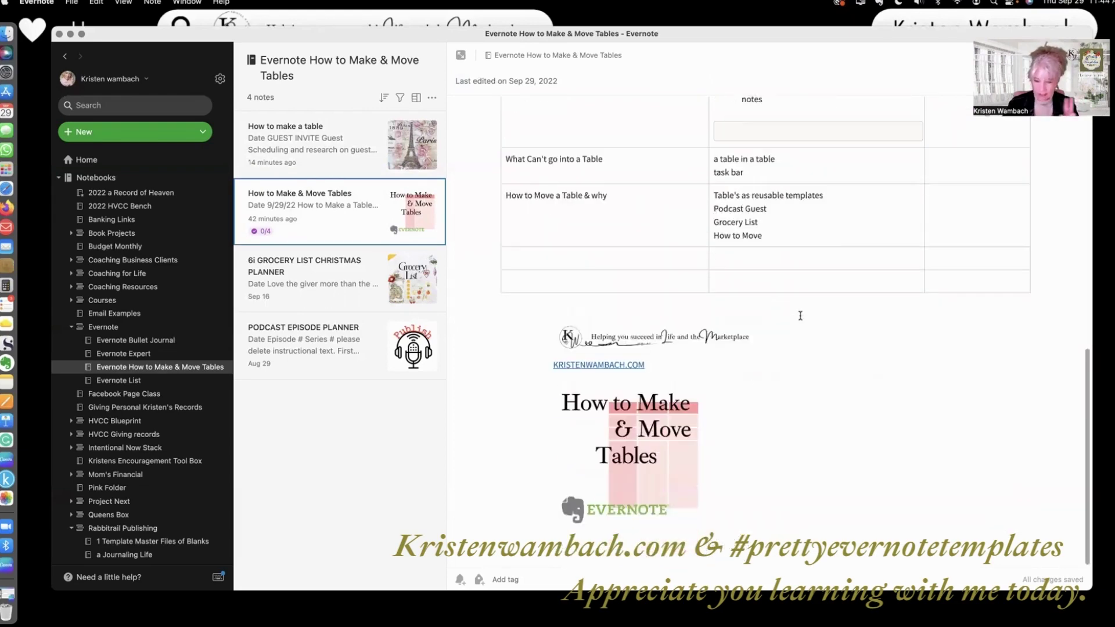
scroll(800, 315, "up", 15)
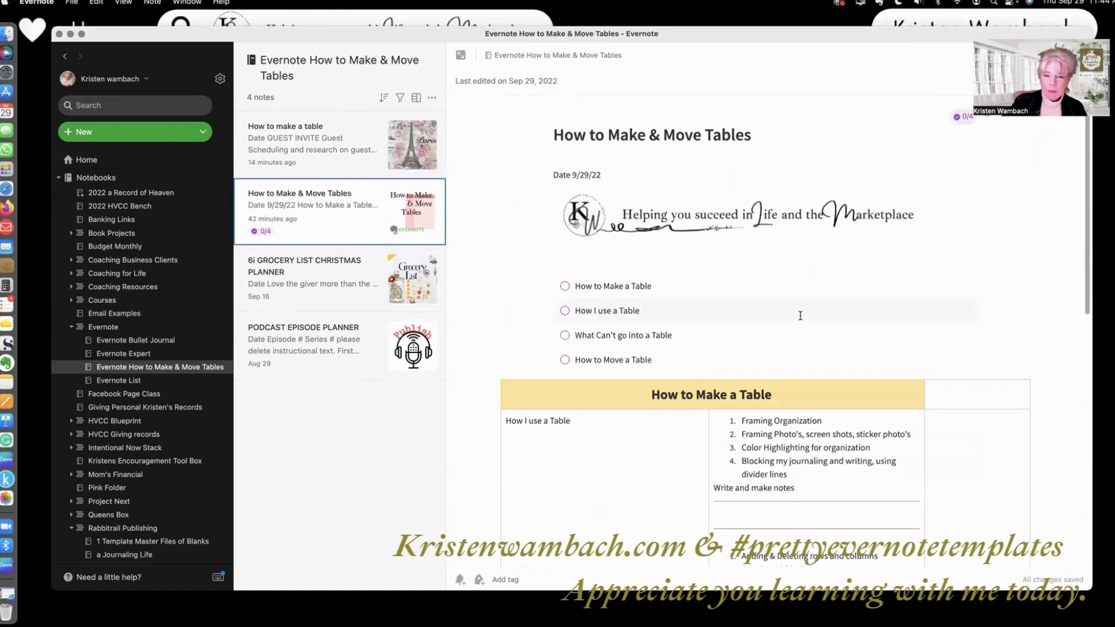